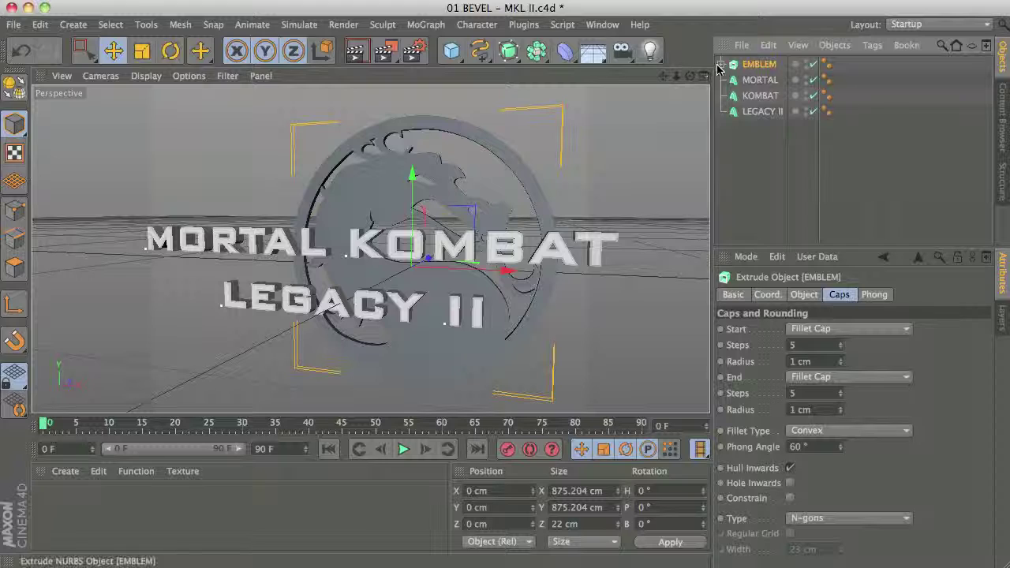
Examine the emblem's spline points with its Extrude generator switched off, and restore the extrusion and model mode.
left_click(24, 220)
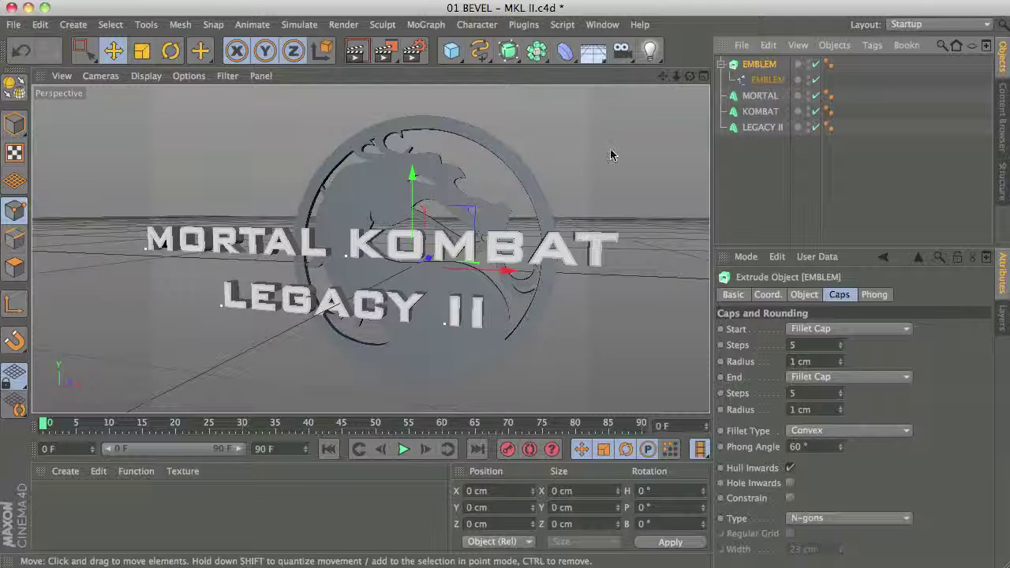
left_click(762, 79)
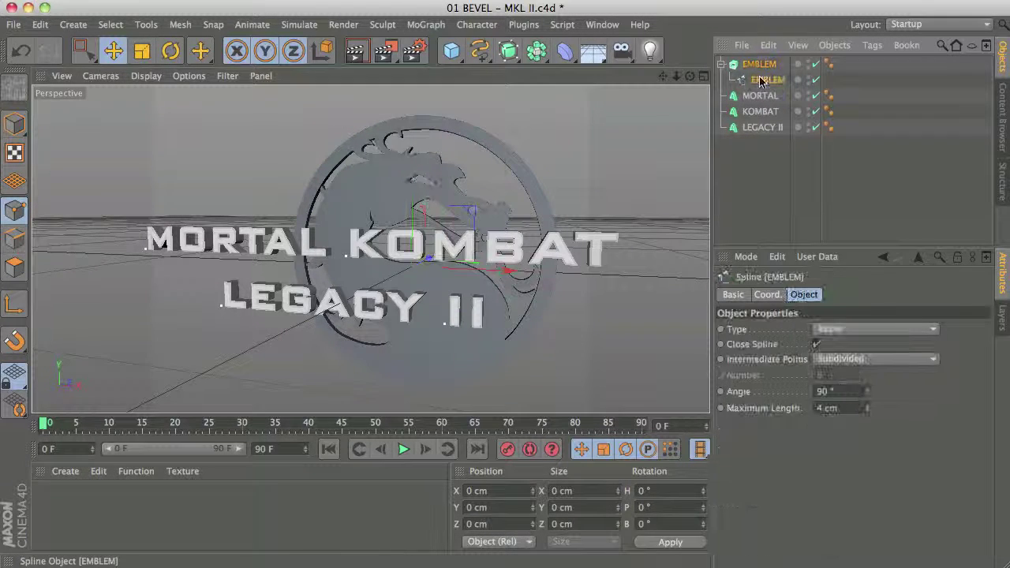
left_click(816, 64)
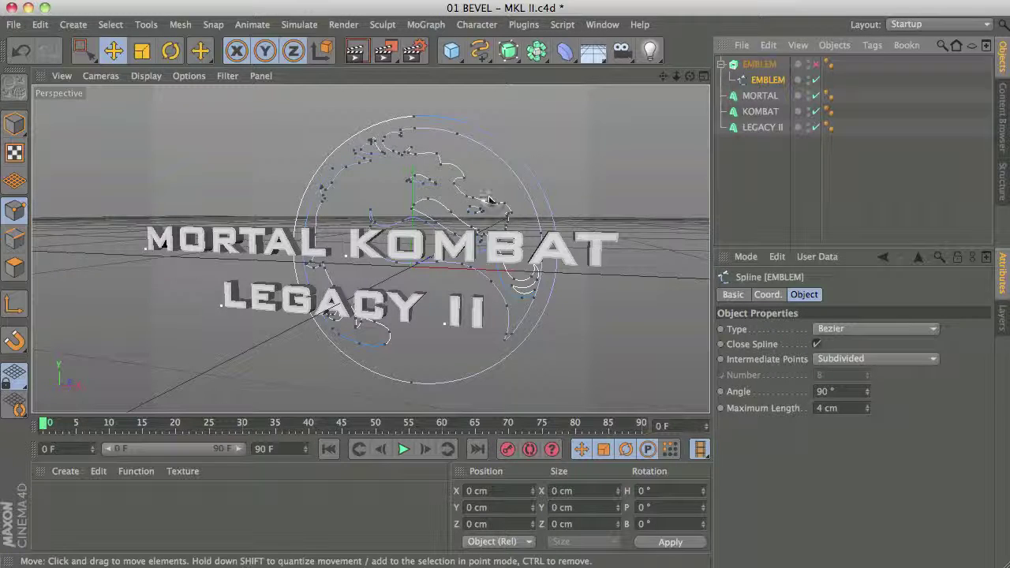
left_click_drag(480, 192, 419, 231, "alt")
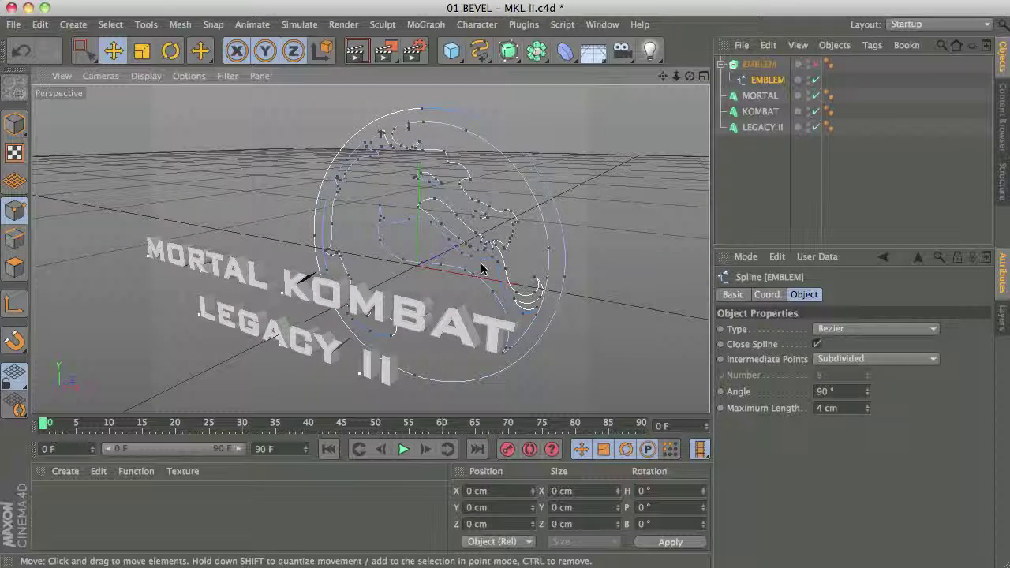
left_click(479, 51)
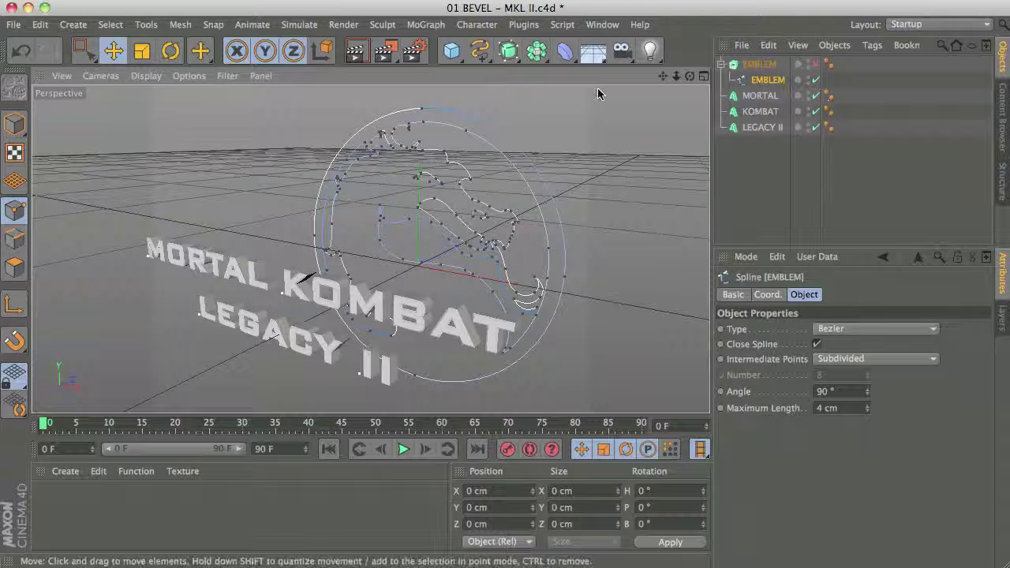
left_click(14, 124)
left_click(816, 64)
left_click_drag(434, 199, 408, 123, "alt")
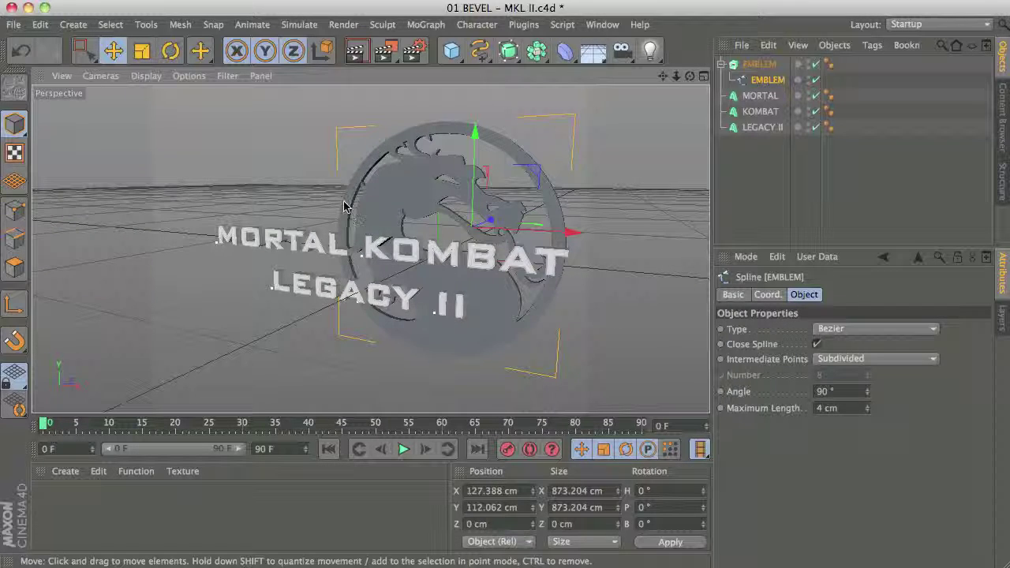
Review the emblem extrusion's fillet cap steps and radius, its edges up close, and its extrusion depth.
left_click(759, 66)
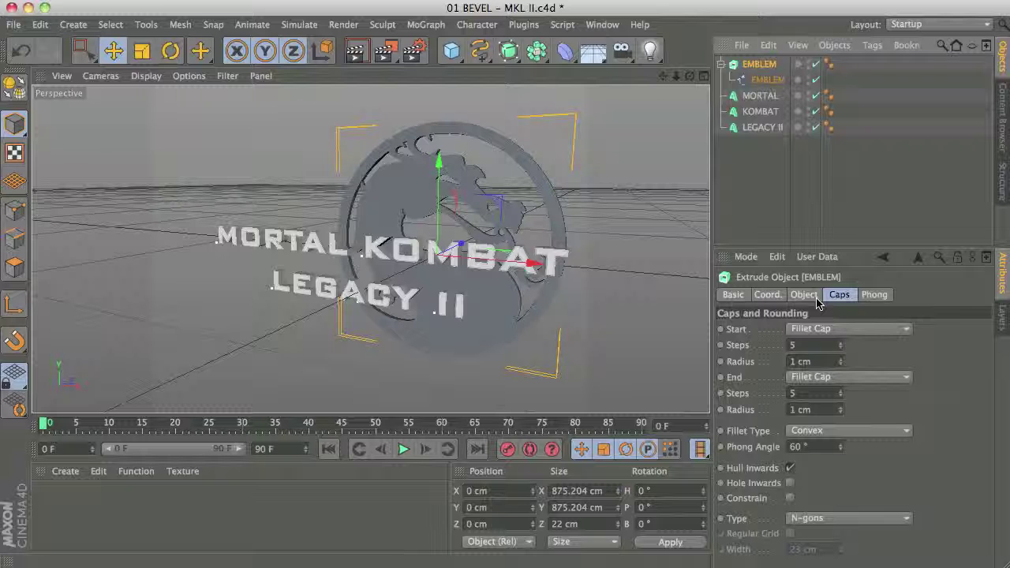
left_click(722, 65)
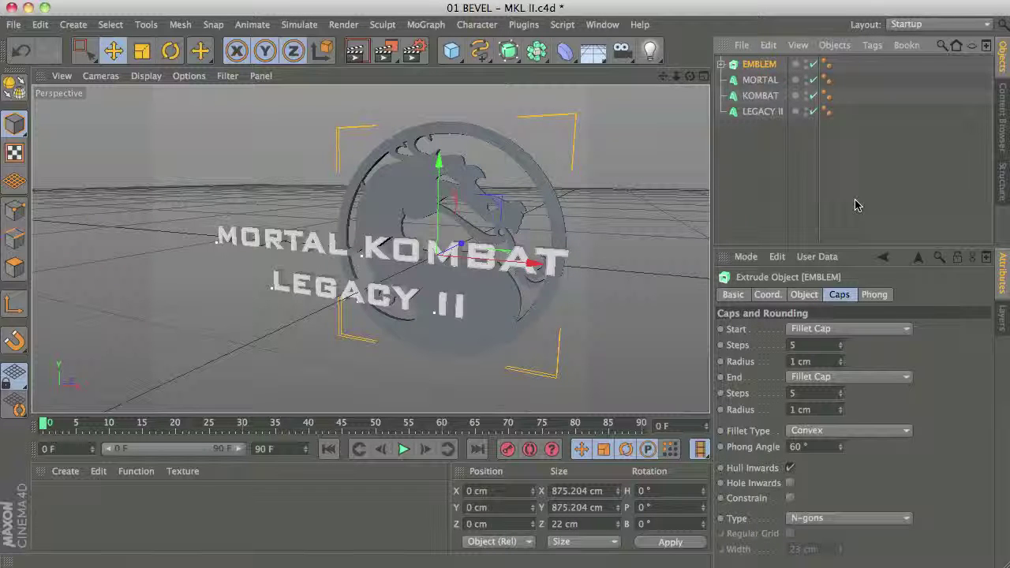
left_click(837, 362)
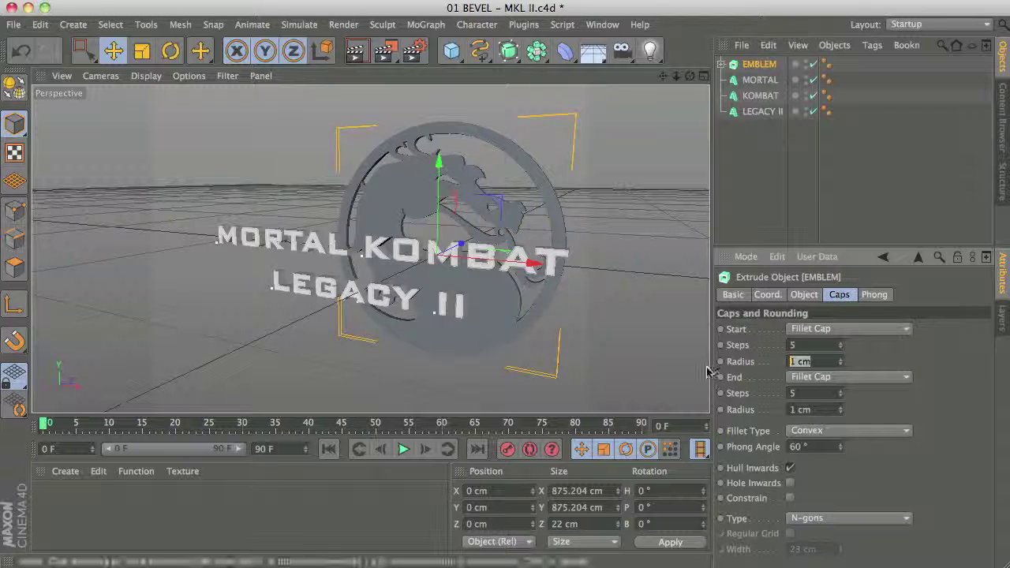
left_click(794, 346)
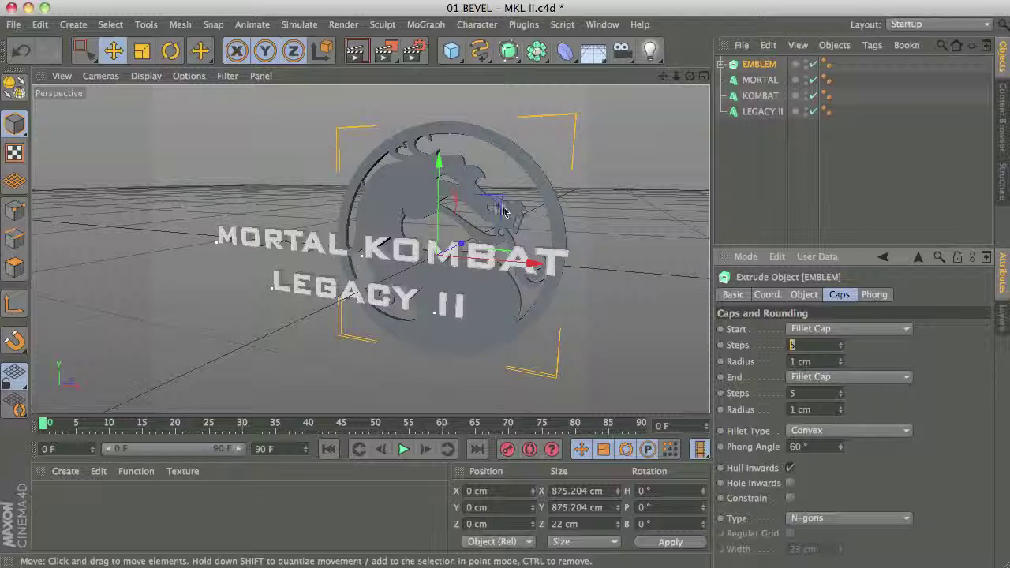
scroll(520, 214, "up", 6)
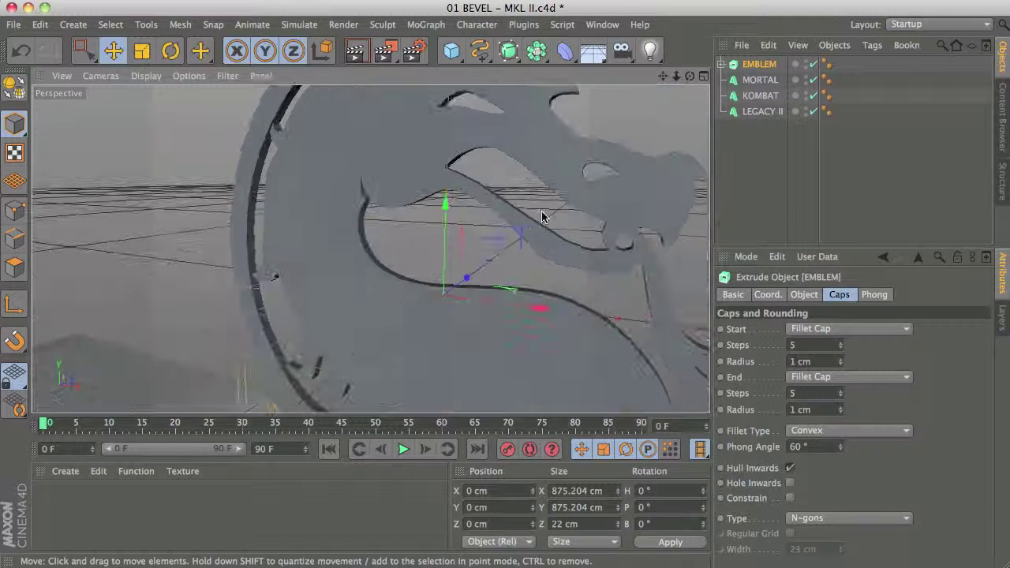
scroll(604, 350, "down", 6)
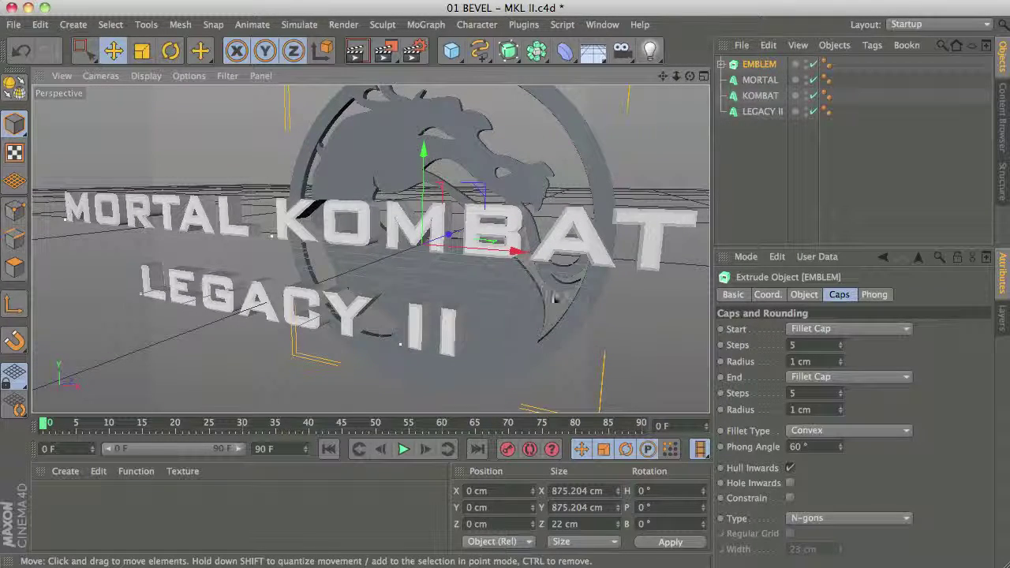
left_click(803, 296)
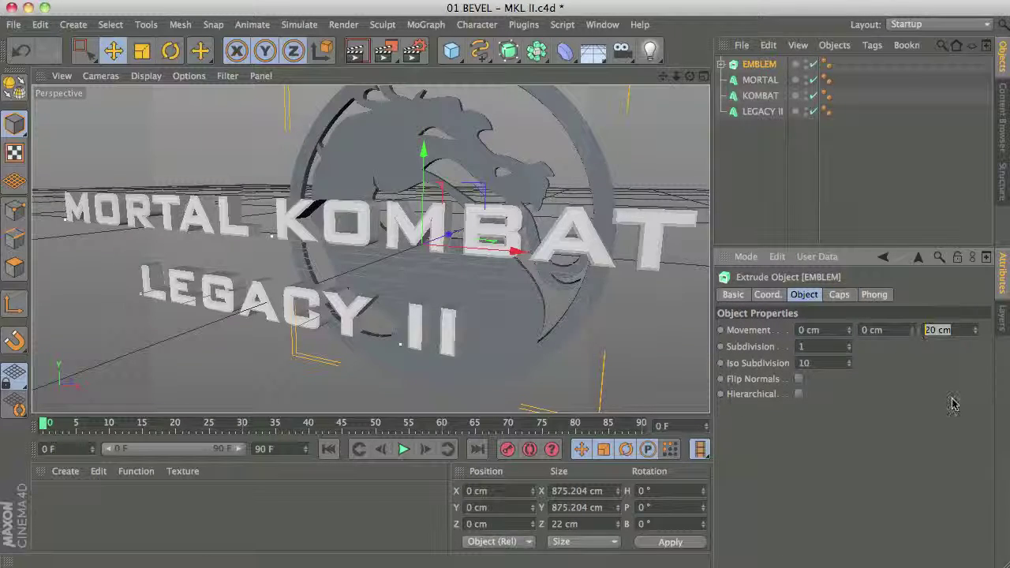
Review the extrusion depth of the LEGACY II text object and view the lettering from the side.
left_click_drag(371, 237, 408, 255, "alt")
left_click(760, 96)
left_click(762, 111)
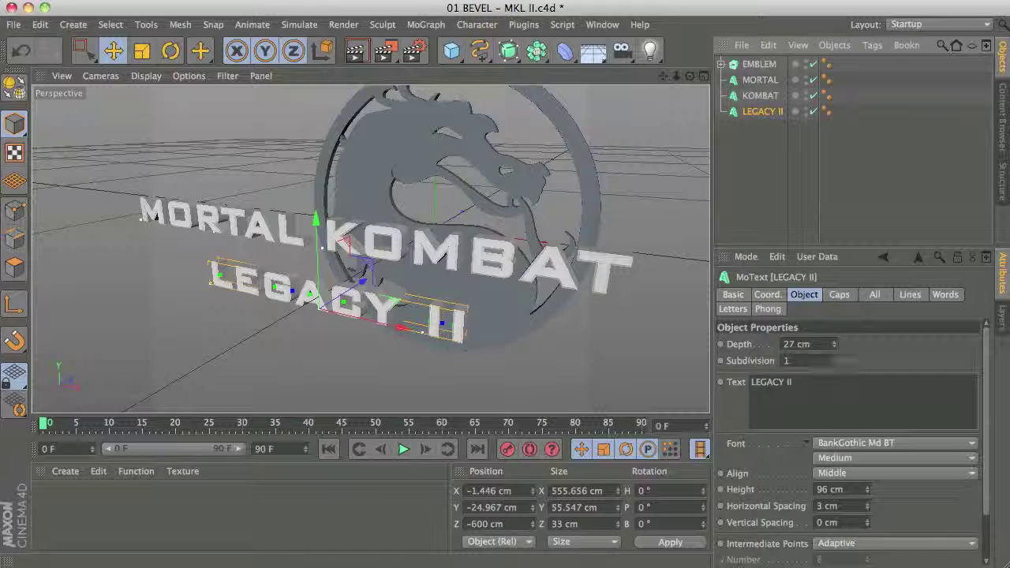
left_click_drag(817, 345, 647, 348)
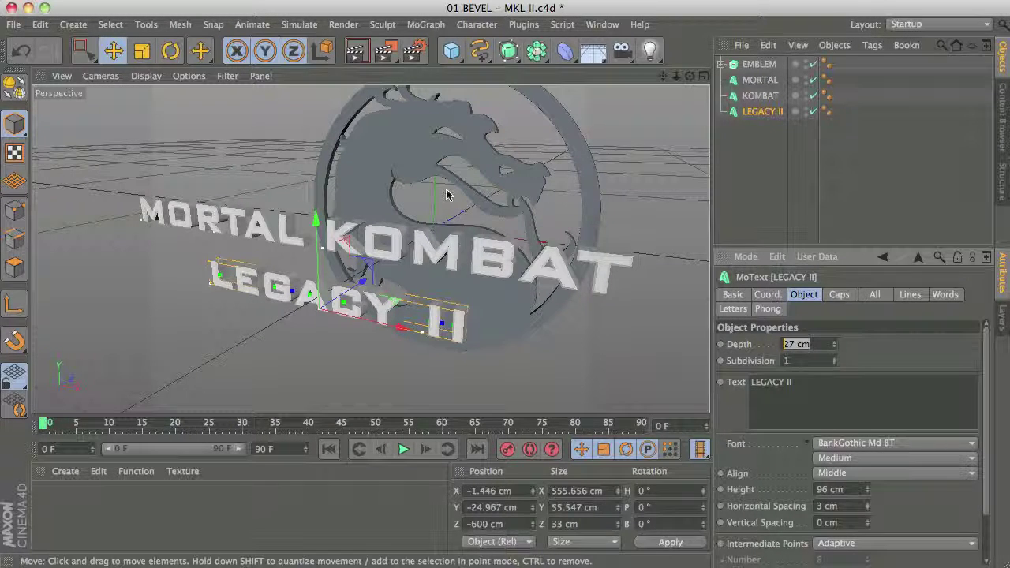
left_click_drag(483, 230, 384, 209, "alt")
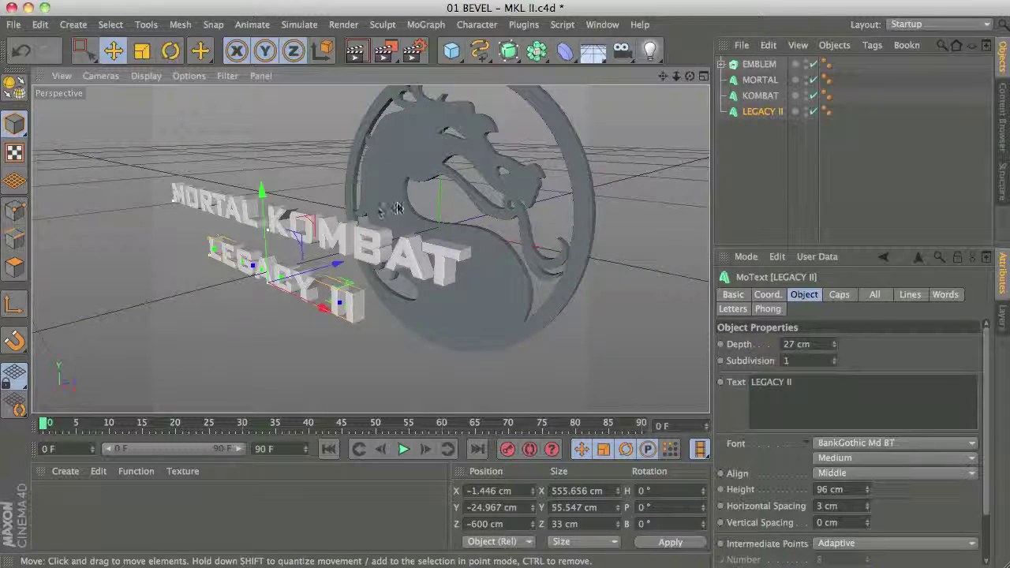
Examine the logo layout in the Front view and check the LEGACY II text's horizontal spacing.
left_click(701, 76)
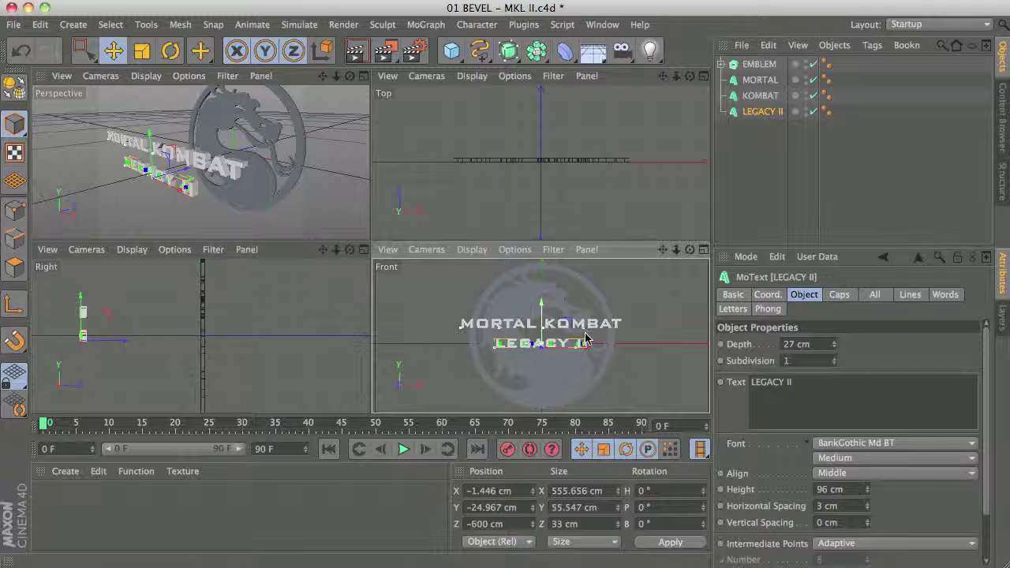
left_click(704, 250)
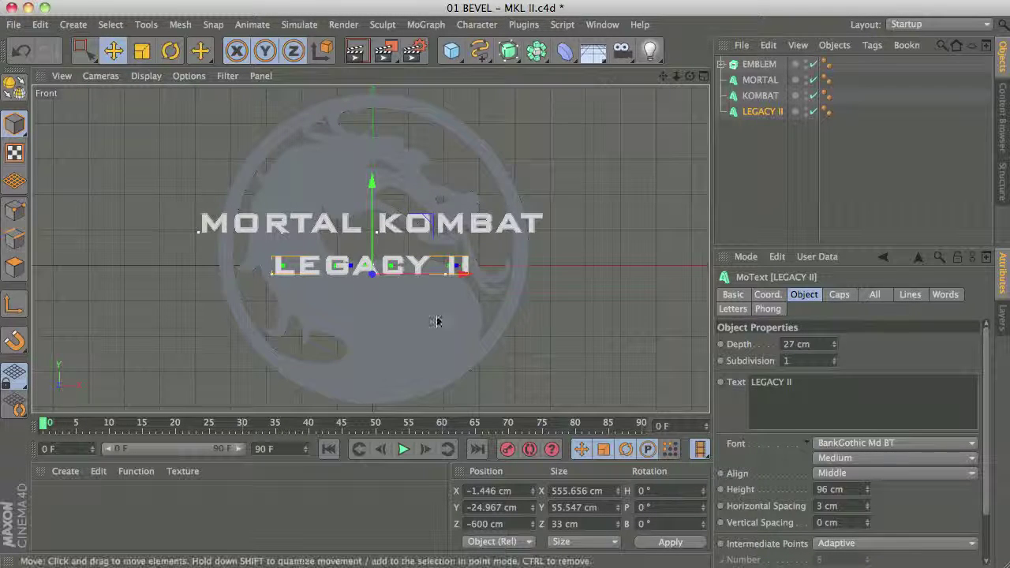
mouse_move(843, 494)
left_mouse_down()
mouse_move(815, 494)
mouse_move(831, 506)
left_mouse_up()
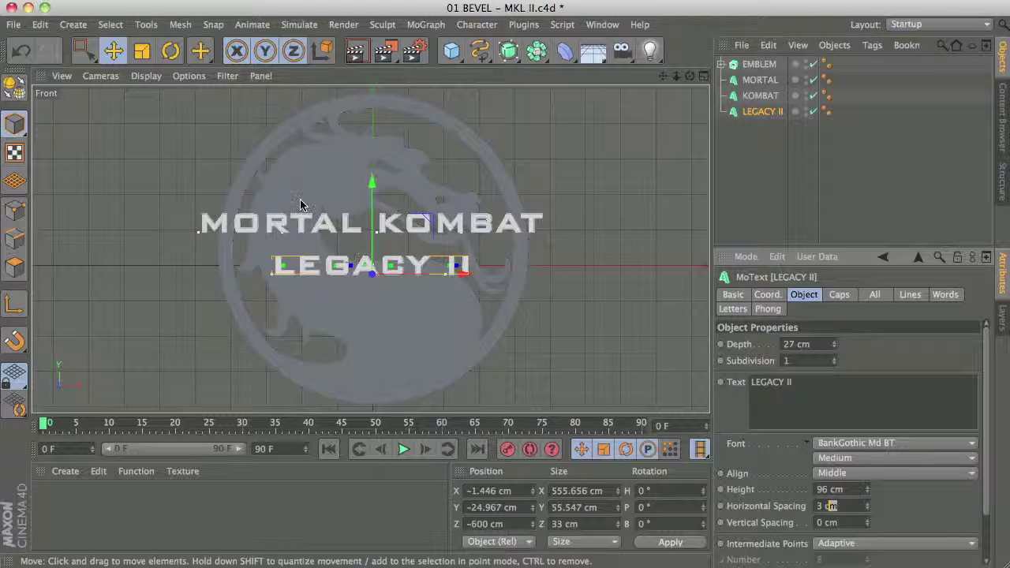
left_click(735, 184)
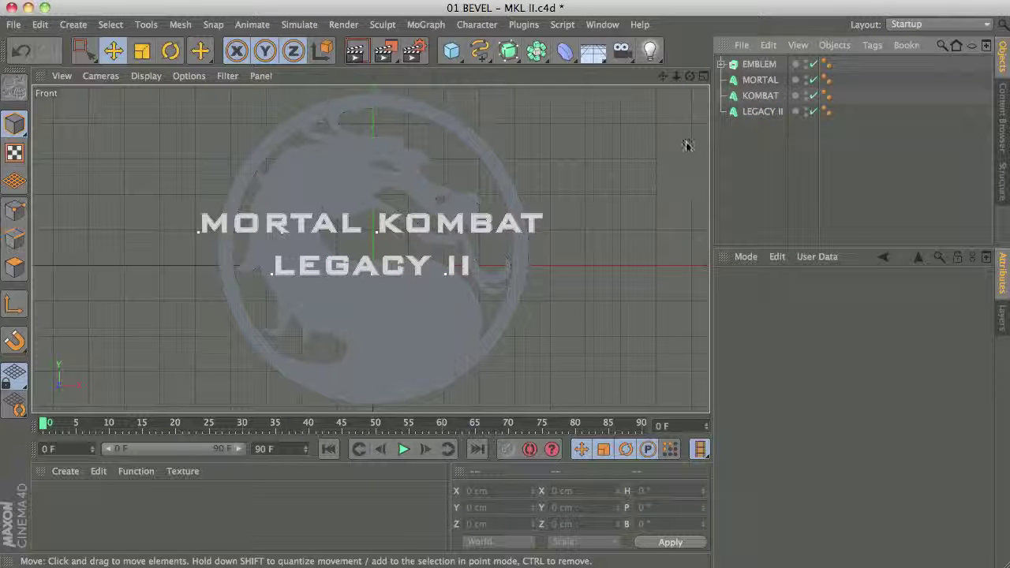
Return to the Perspective view and check the MORTAL text's Z position in front of the emblem.
key("F1")
left_click_drag(663, 76, 668, 80)
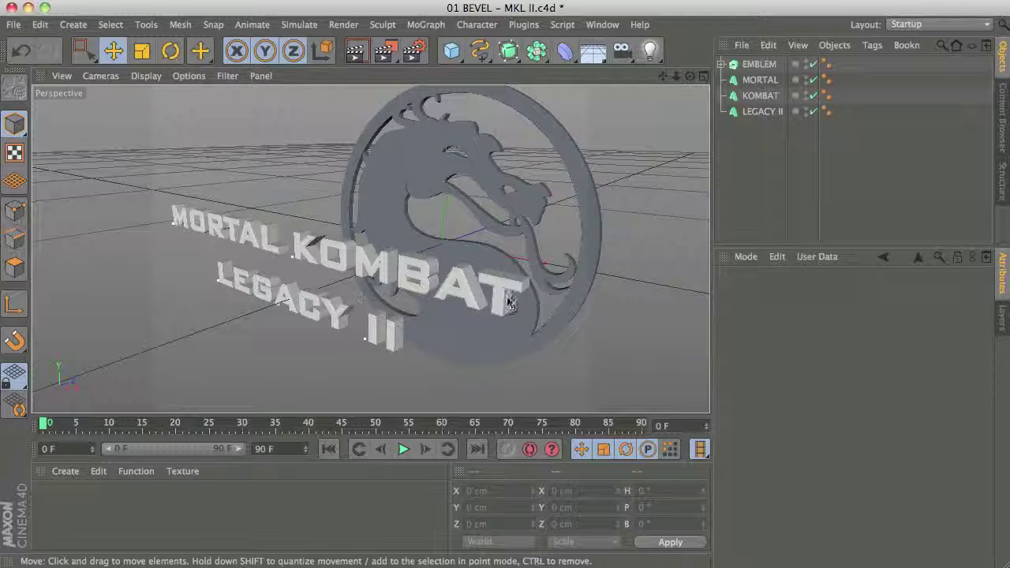
left_click(761, 80)
left_click(772, 298)
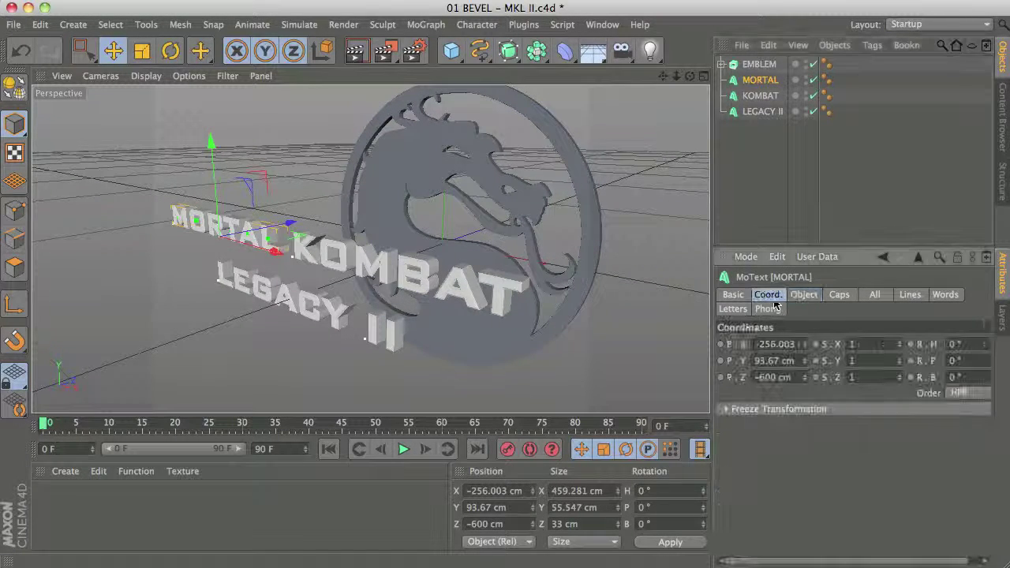
left_click(769, 378)
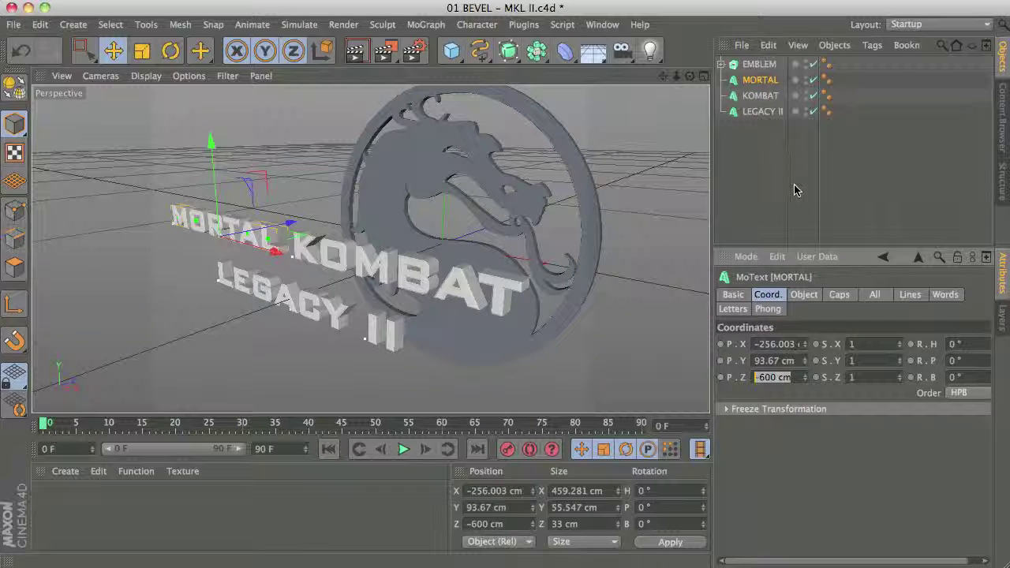
Review the MORTAL text's cap settings, including its fillet steps and radius, and deselect it.
left_click(839, 295)
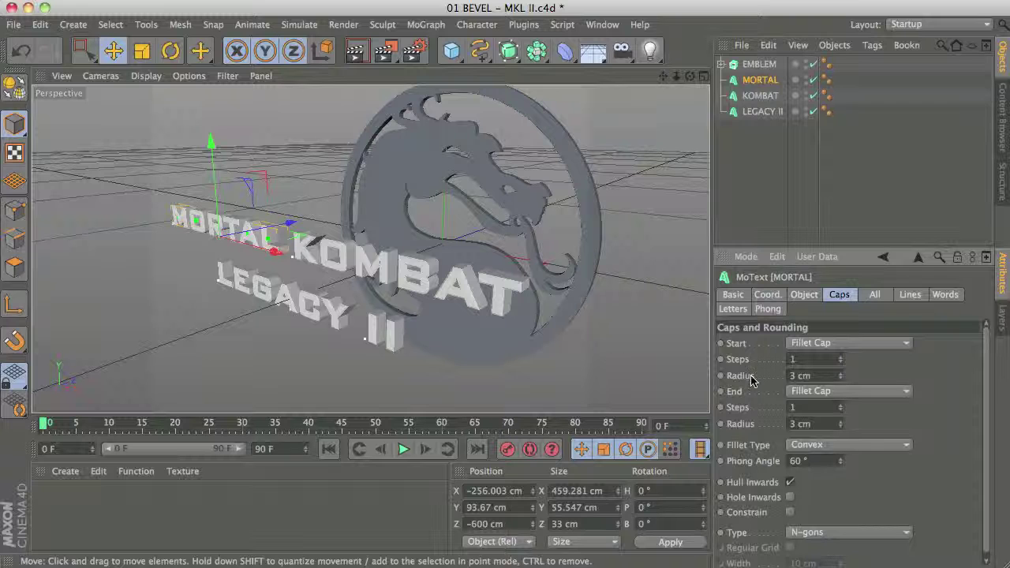
double_click(792, 424)
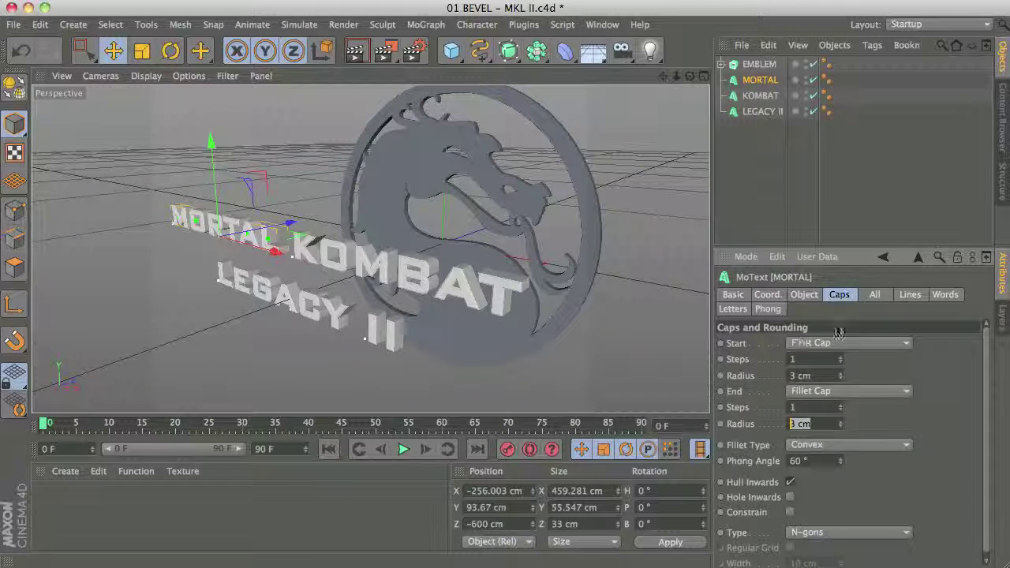
left_click(255, 210)
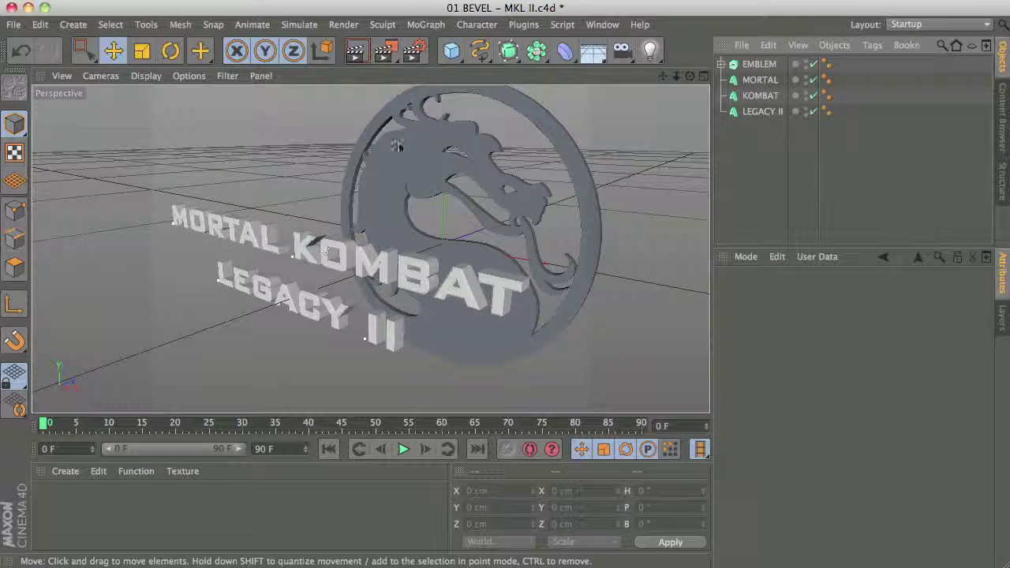
left_click_drag(460, 212, 289, 323, "alt")
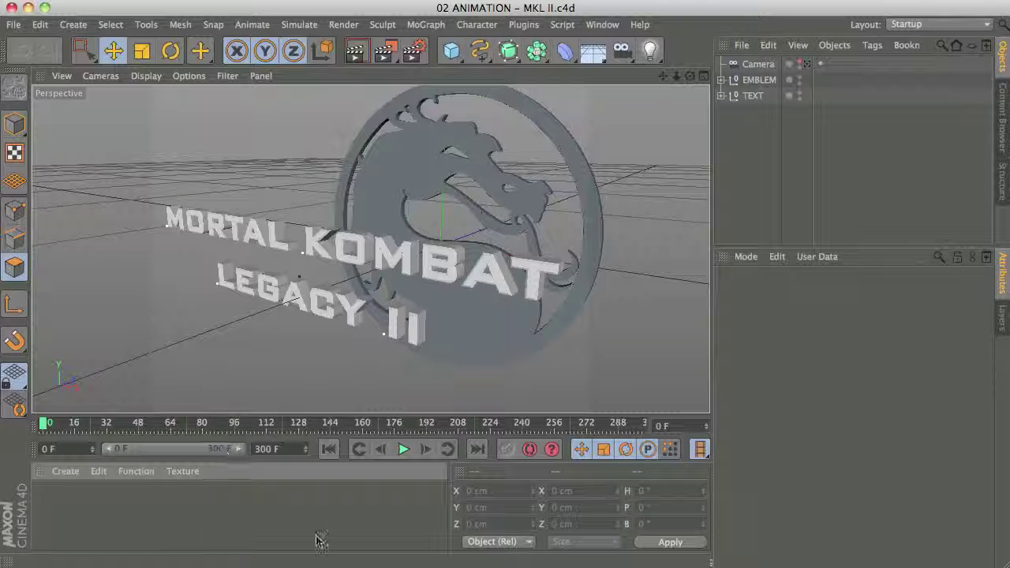
Set the render output size to 1920 x 800 pixels.
left_click(414, 50)
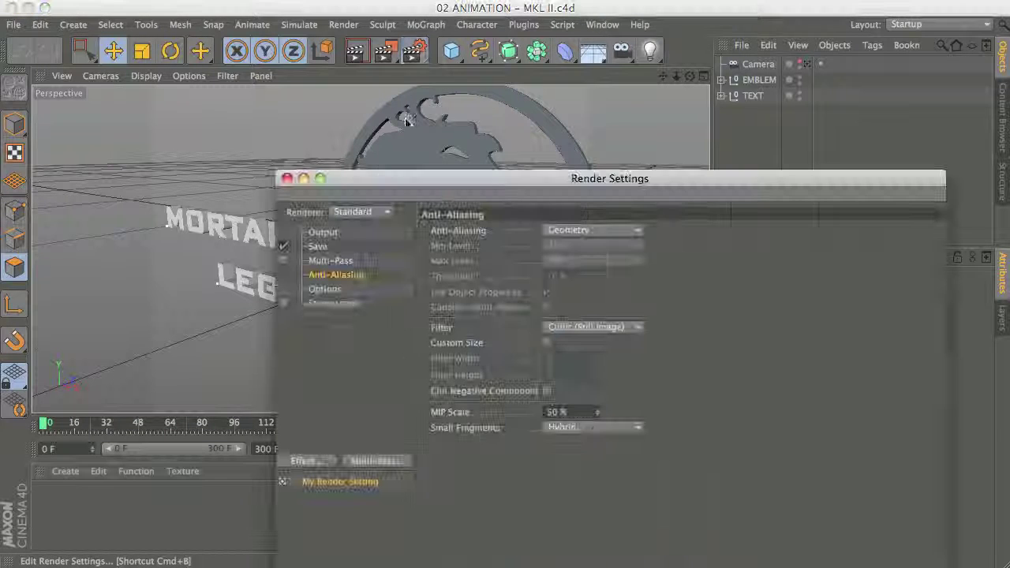
left_click(321, 234)
type("1")
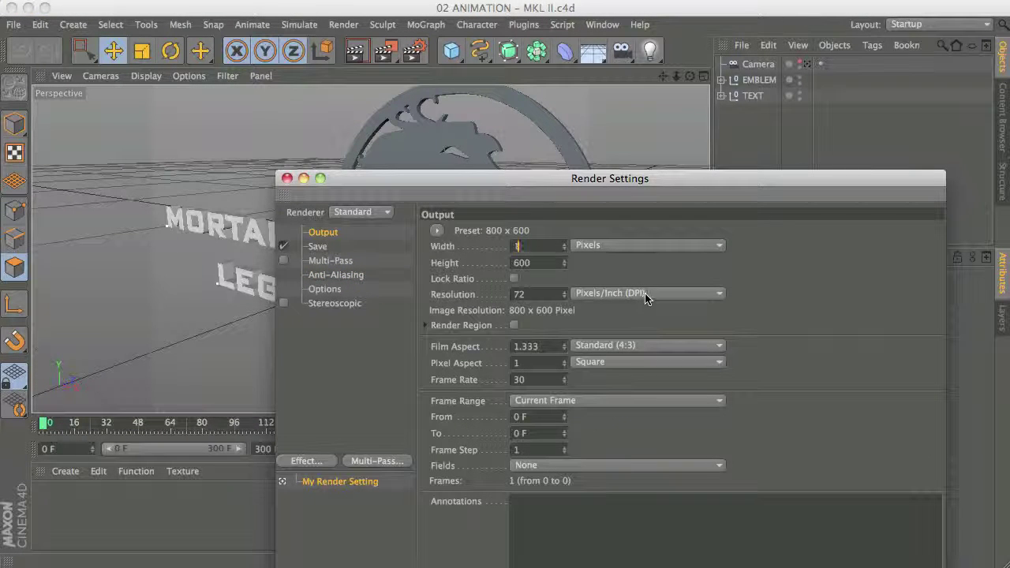
type("920")
key("Tab")
type("800")
key("Return")
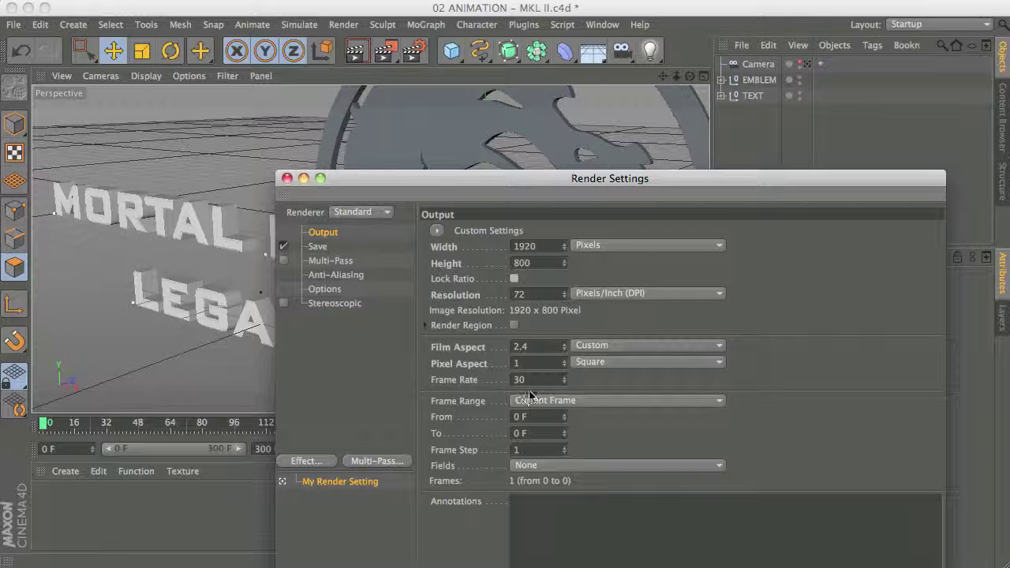
Set the render frame rate to 24 and the frame range to All Frames.
type("24")
key("Return")
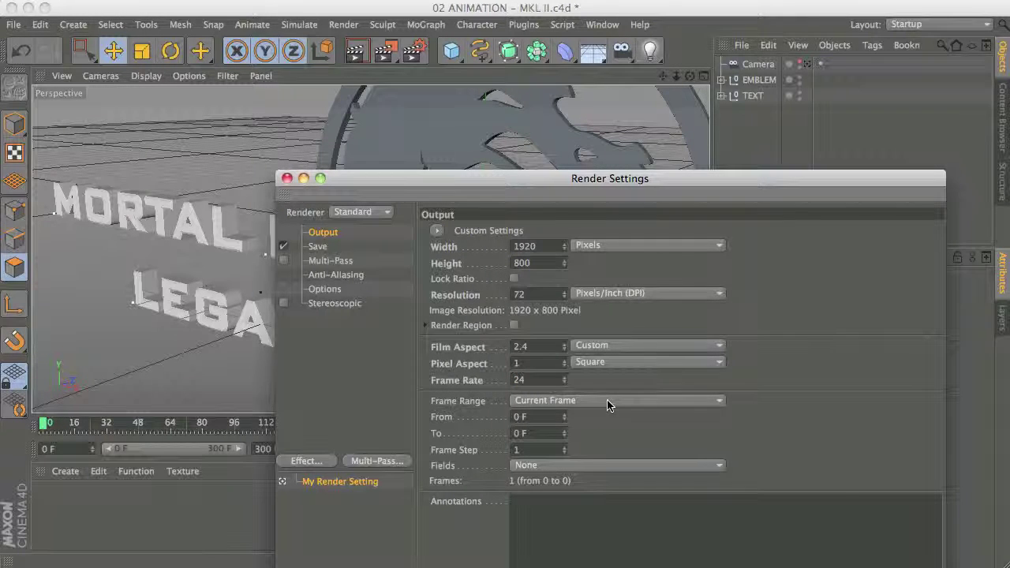
left_click(561, 401)
left_click(559, 447)
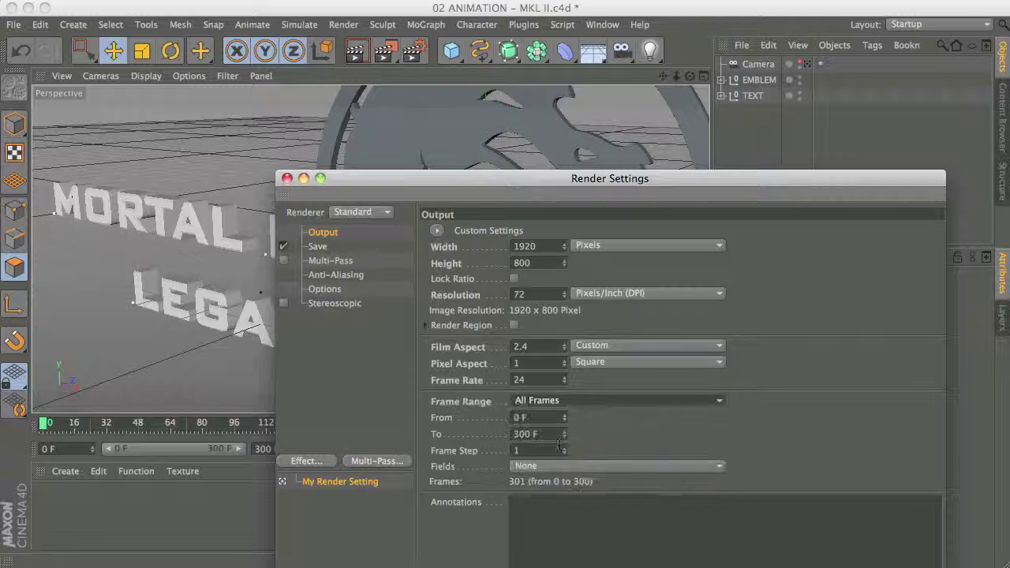
Set the render anti-aliasing to Best and close the render settings.
left_click(327, 275)
left_click(594, 230)
left_click(584, 275)
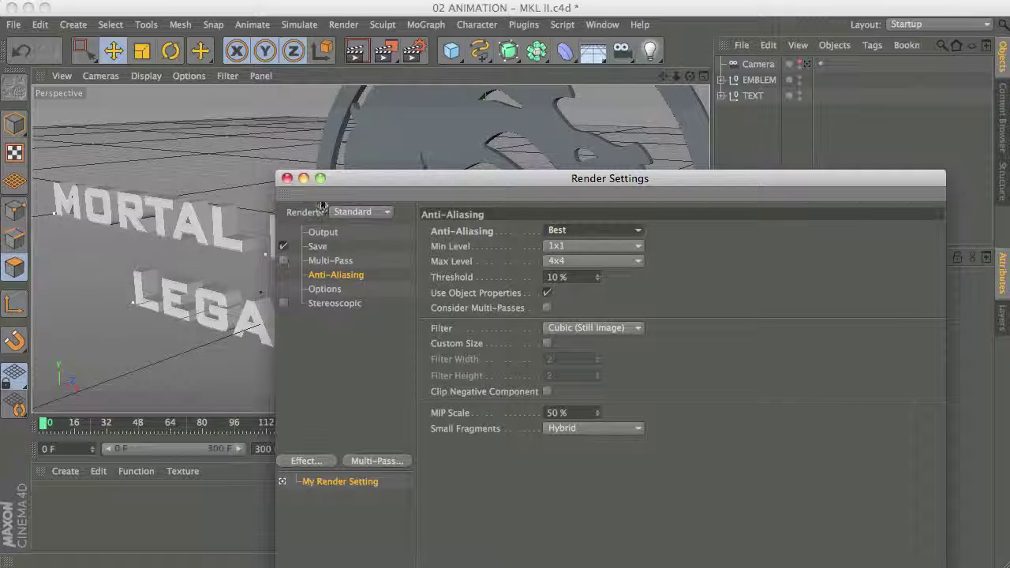
left_click(287, 178)
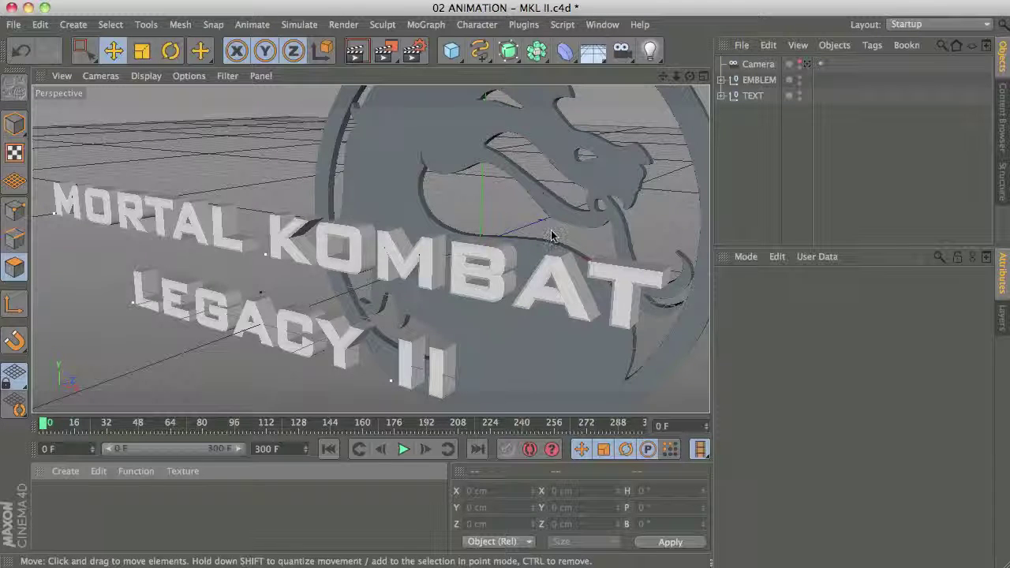
Inspect the EMBLEM and TEXT groups together in the perspective view, and deselect them.
left_click(752, 82)
left_click(753, 94, "shift")
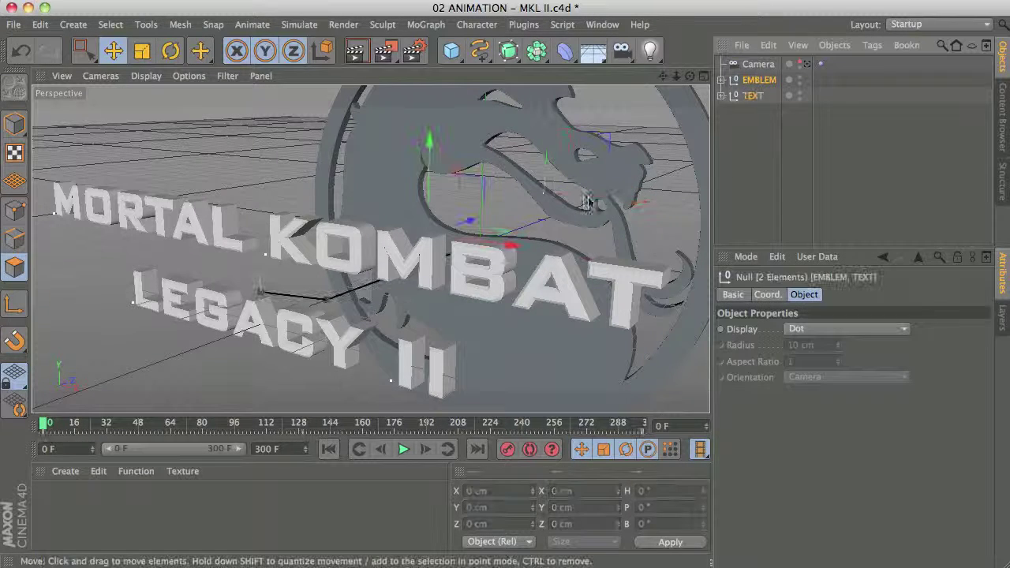
scroll(404, 318, "up", 5)
right_click_drag(573, 288, 484, 347, "alt")
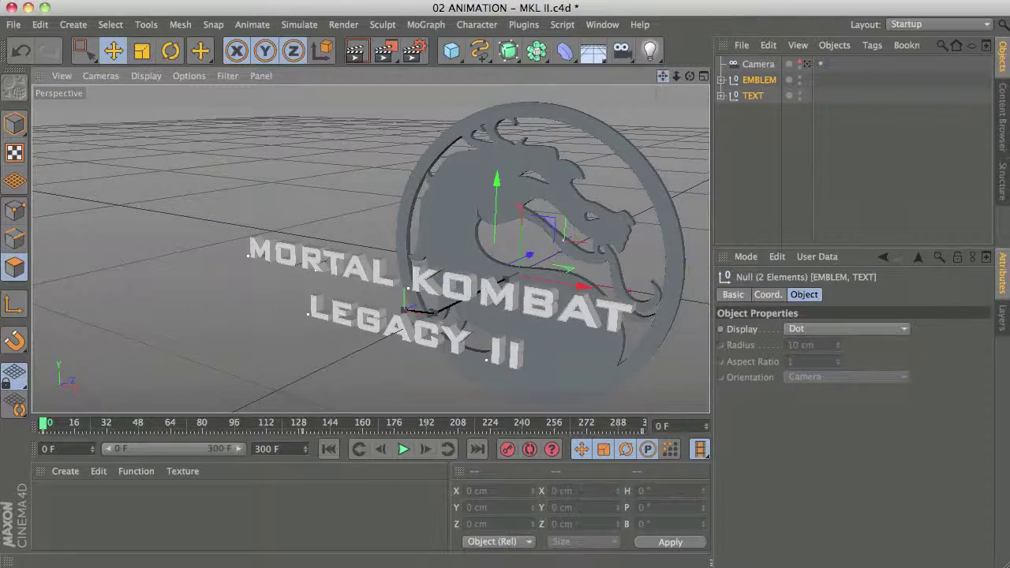
left_click_drag(663, 77, 597, 36)
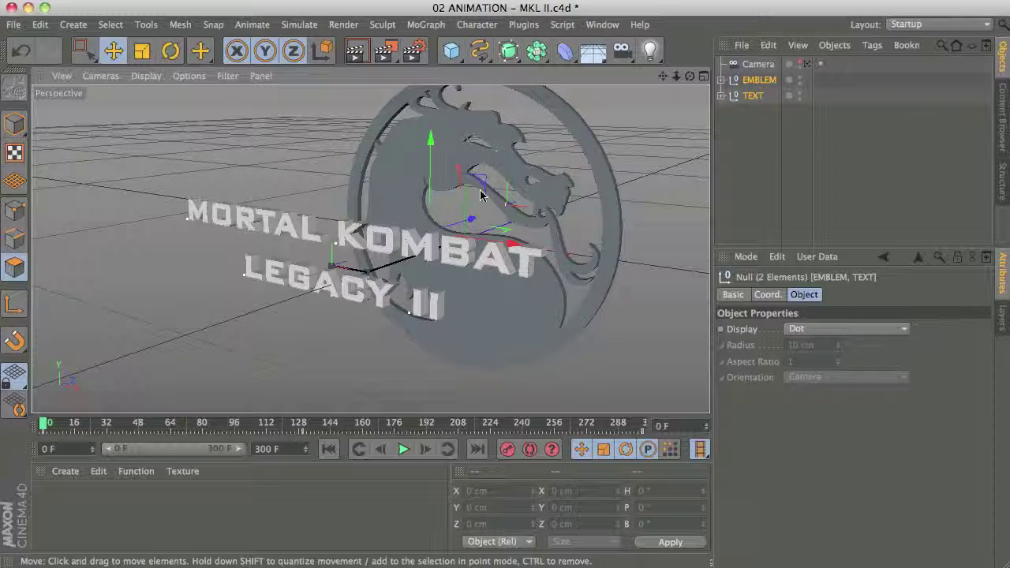
left_click(763, 161)
Review the TEXT group's keyframed position coordinates between frame 0 and frame 258.
left_click(752, 96)
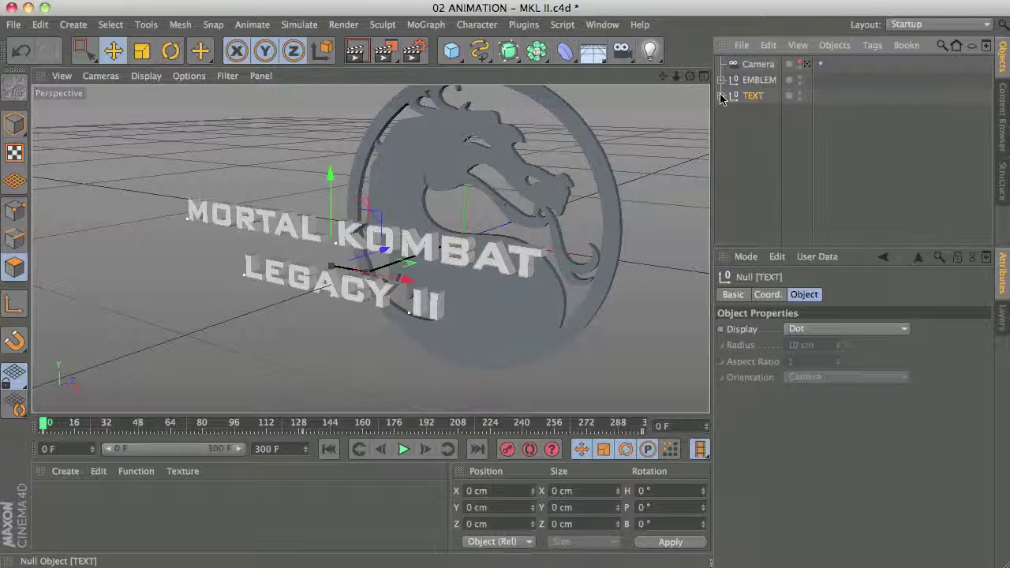
left_click(721, 95)
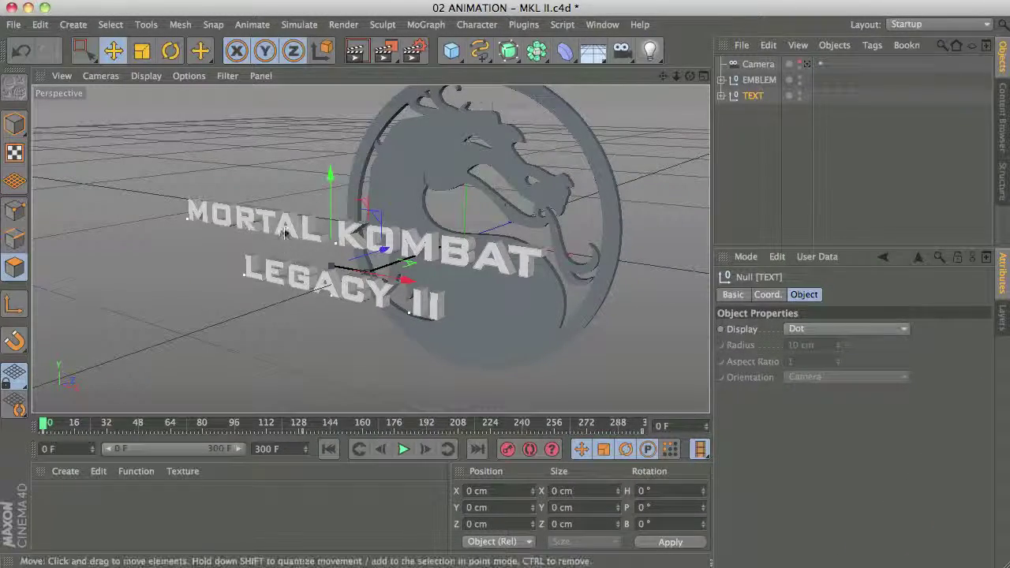
left_click(768, 294)
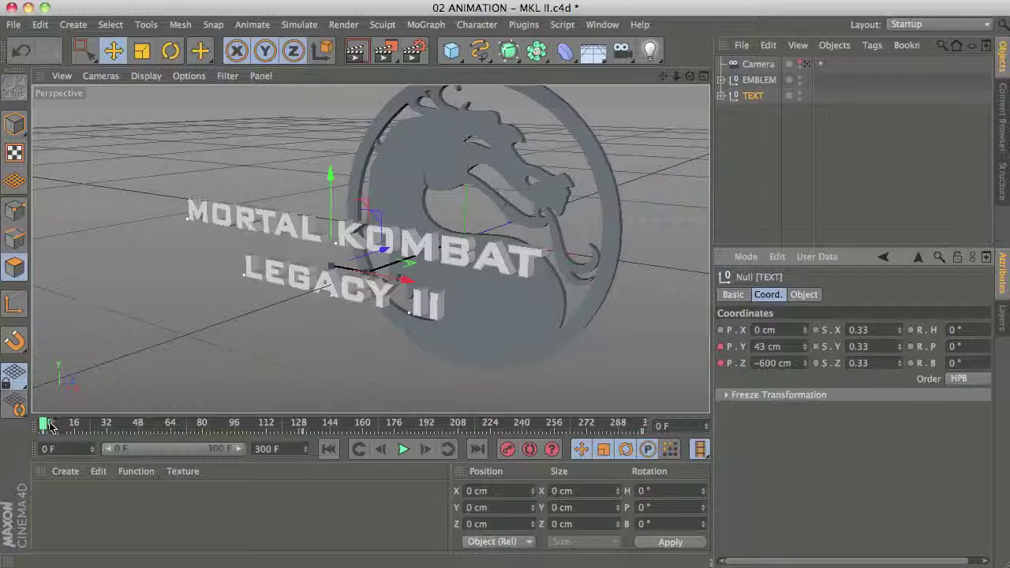
left_click_drag(46, 426, 558, 432)
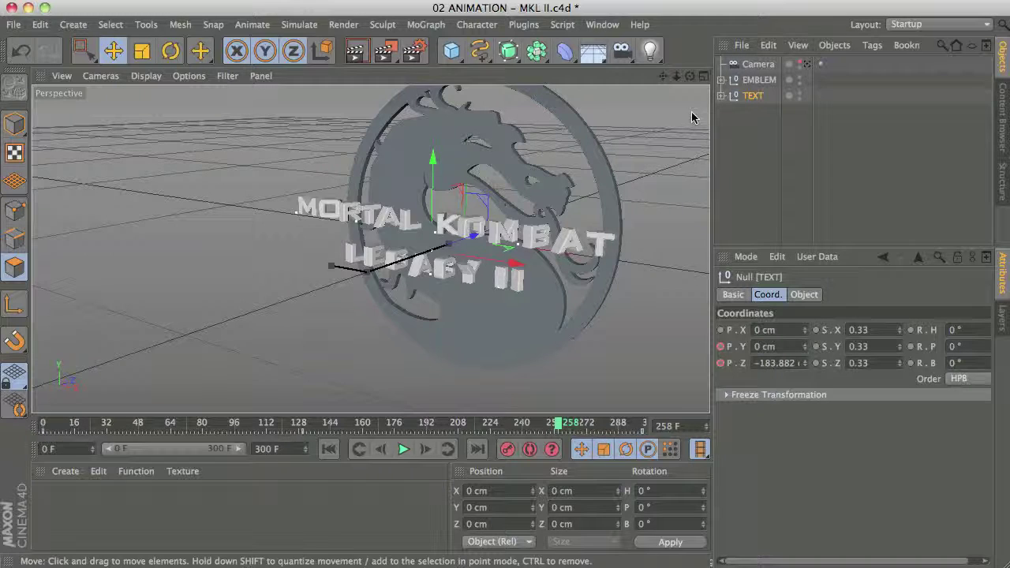
Expand the TEXT group and examine the LEGACY II Plain effector's animated heading rotation from frame 258 back to frame 186.
left_click(721, 96)
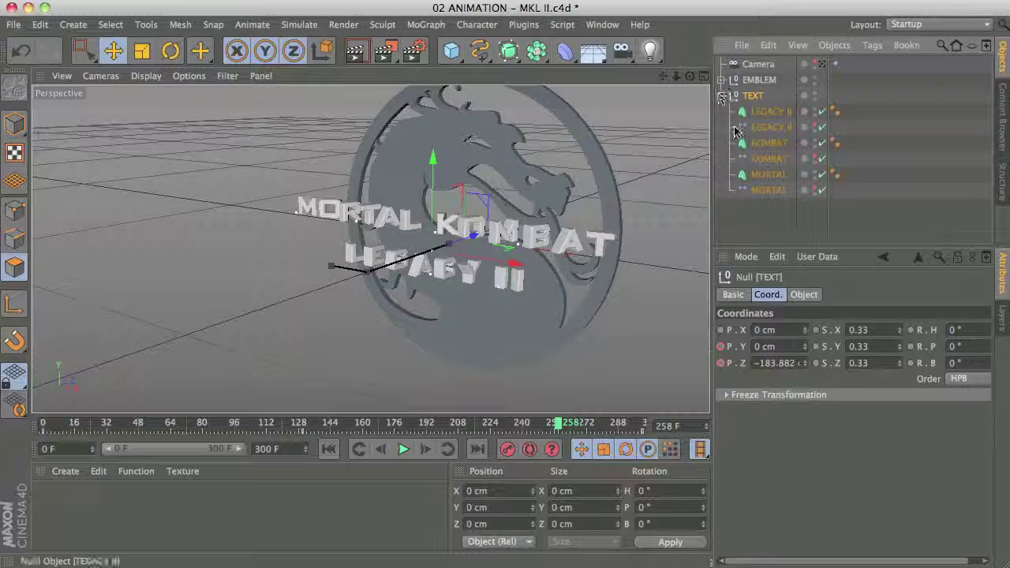
left_click(766, 112)
left_click(765, 128)
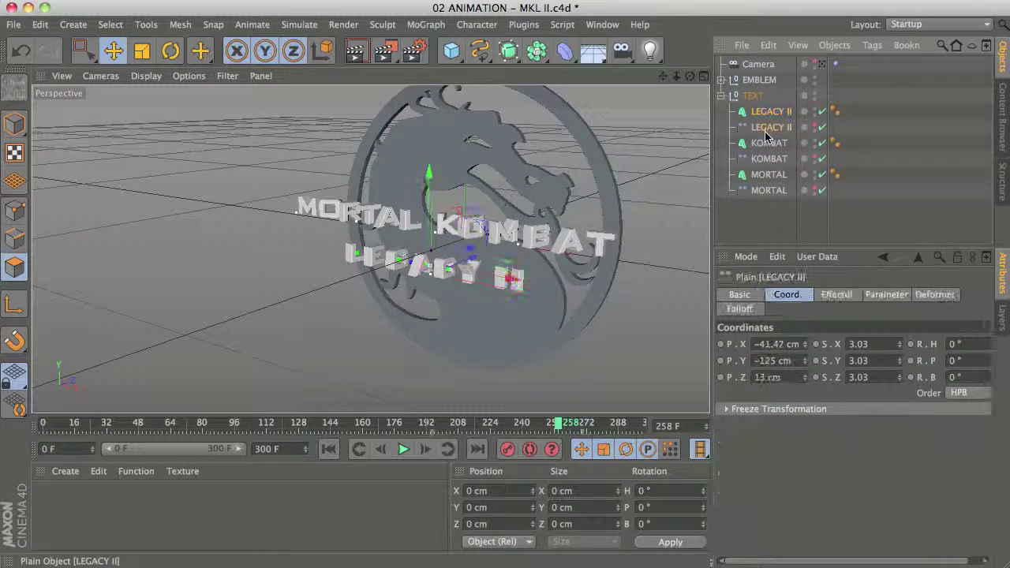
left_click(885, 294)
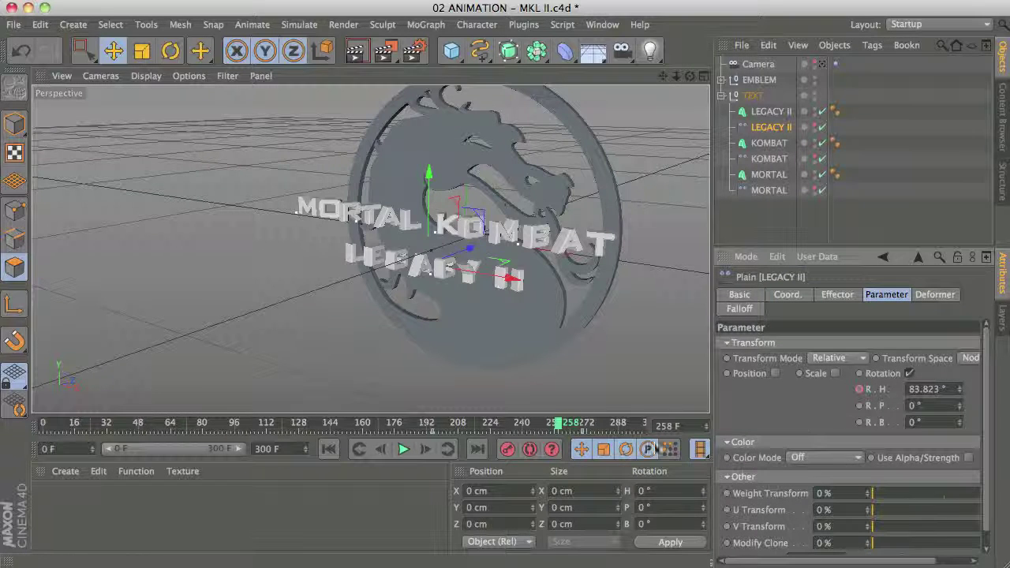
left_click_drag(558, 424, 436, 426)
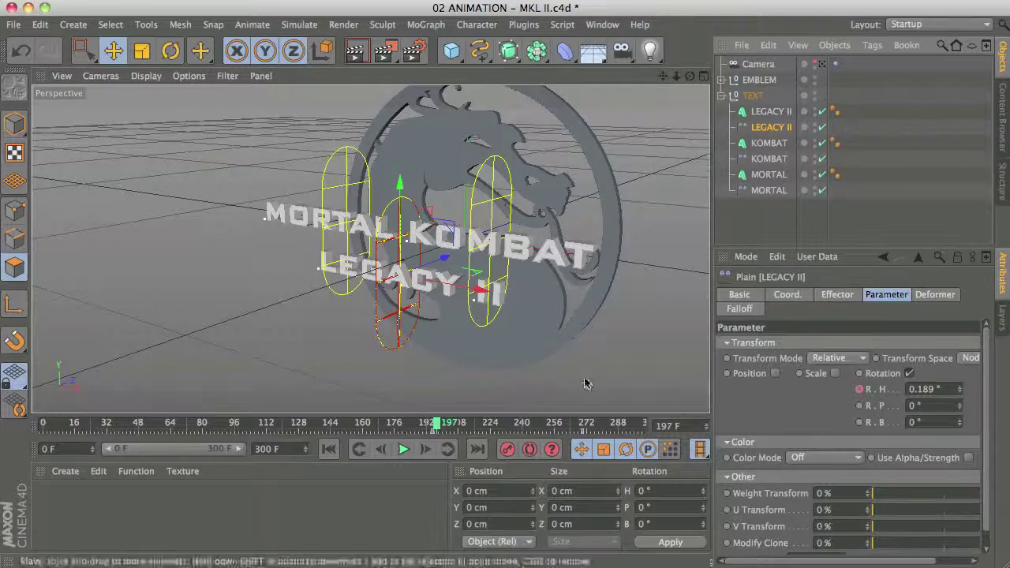
left_click_drag(462, 426, 418, 424)
left_click_drag(462, 424, 421, 424)
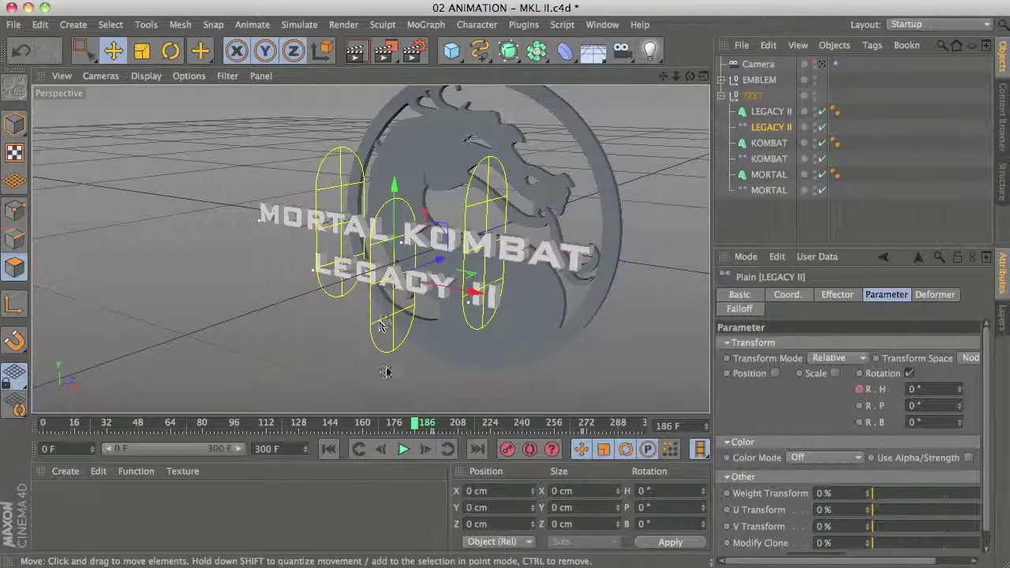
Hide the Plain effectors' falloff shapes in the viewport and select the EMBLEM group.
double_click(814, 188)
double_click(814, 156)
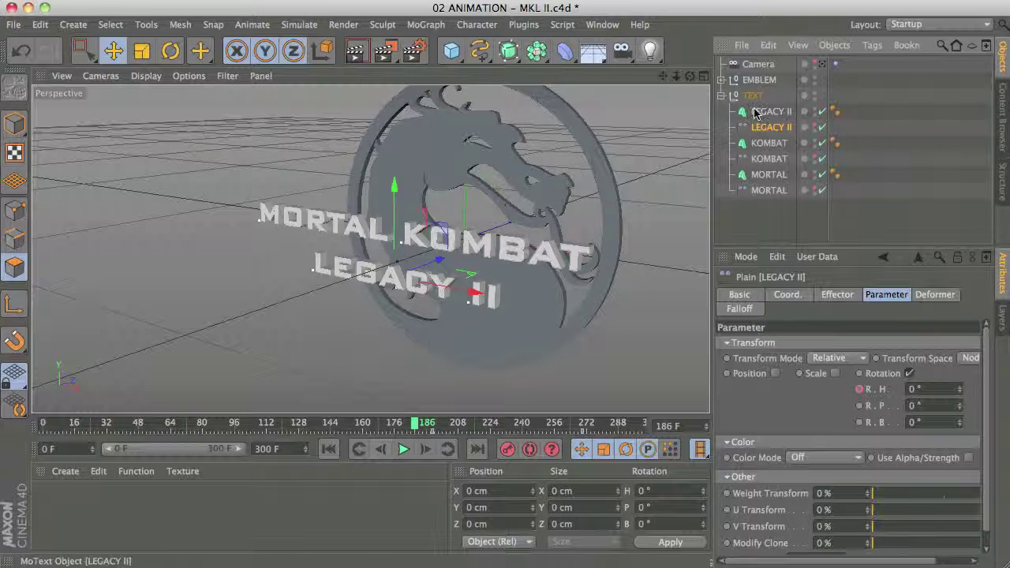
left_click(766, 81)
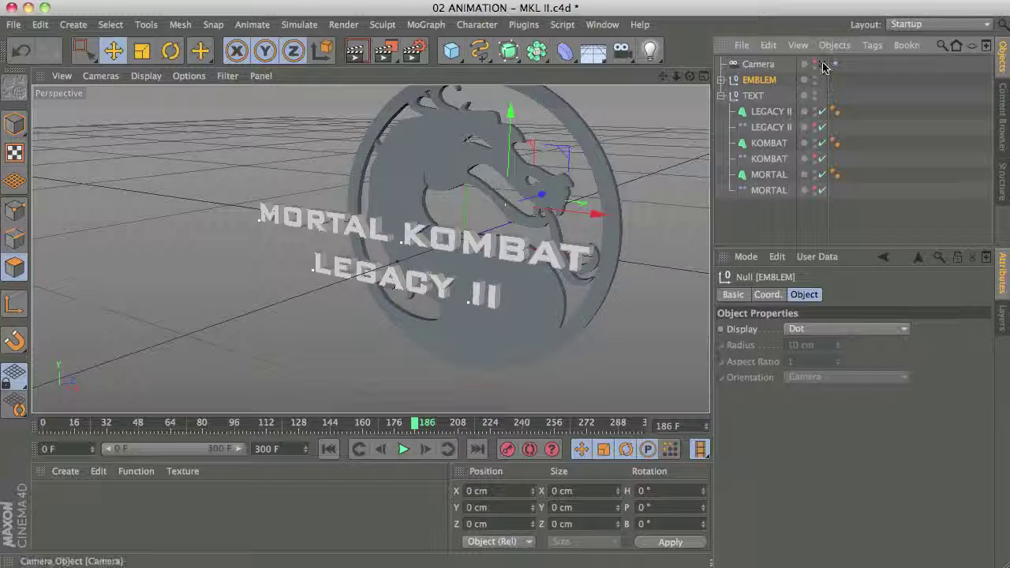
Review the Camera's keyframed position coordinates at frame 0 and at frame 300.
left_click(758, 65)
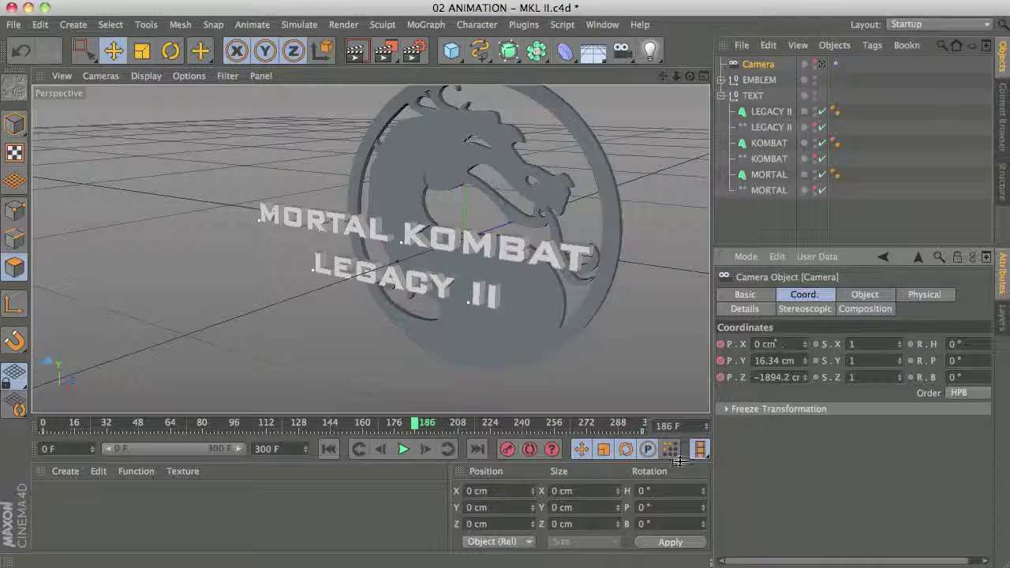
left_click_drag(414, 426, 26, 459)
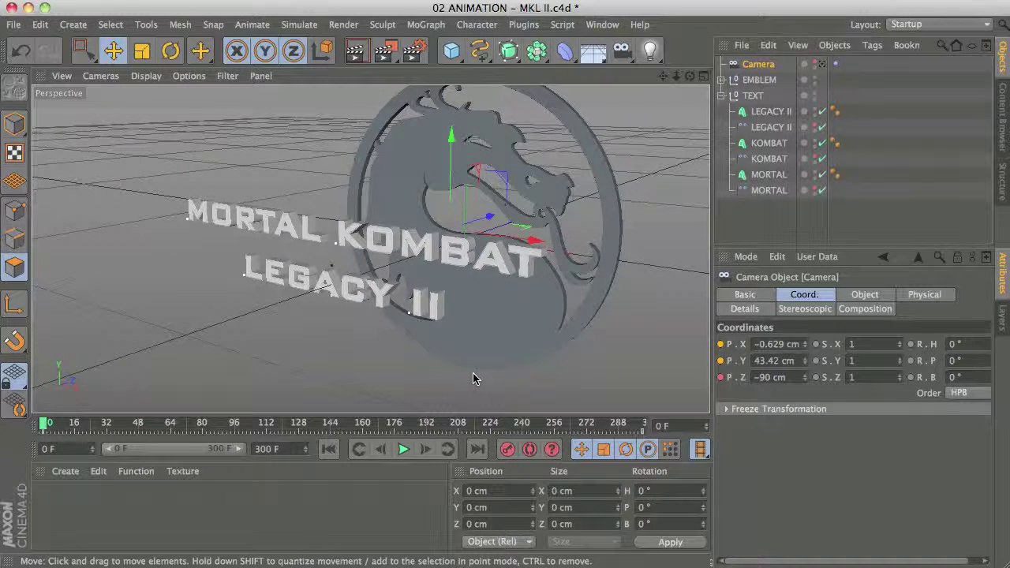
left_click_drag(44, 426, 641, 427)
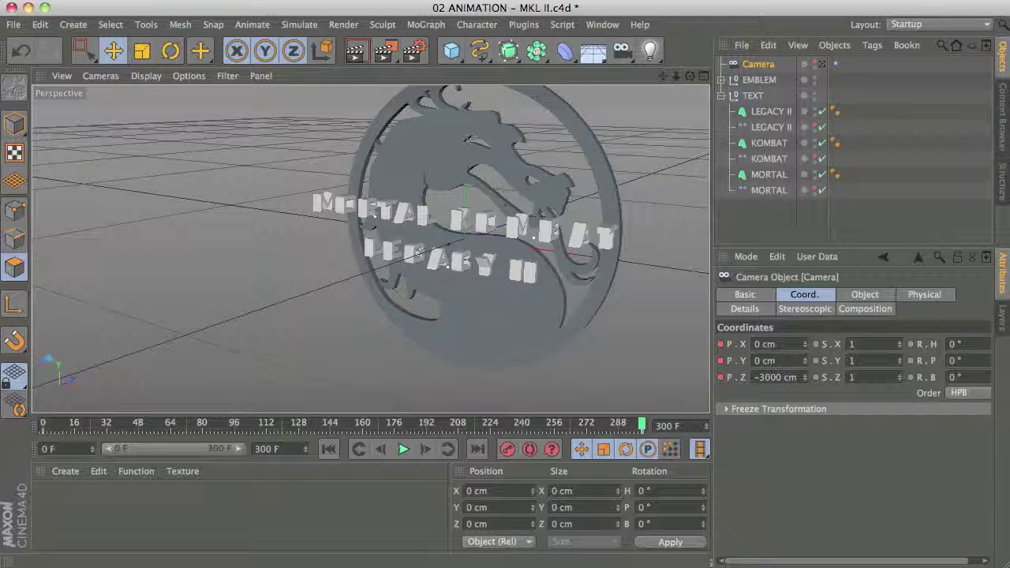
Make the Camera visible in the viewport, switch the view to look through it, and go to frame 68.
left_click(816, 62)
left_click_drag(642, 426, 209, 424)
left_click(823, 63)
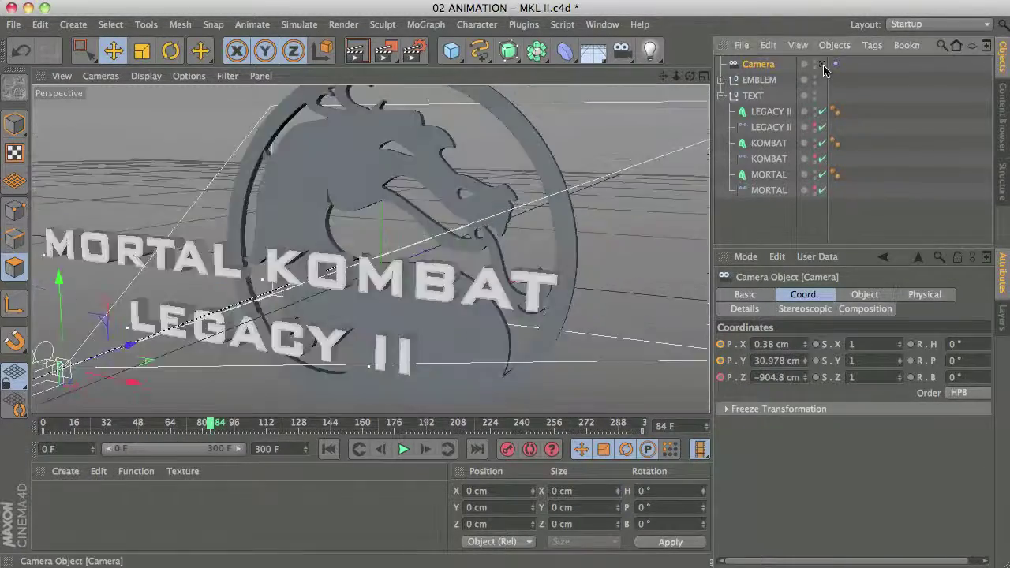
left_click_drag(216, 430, 180, 423)
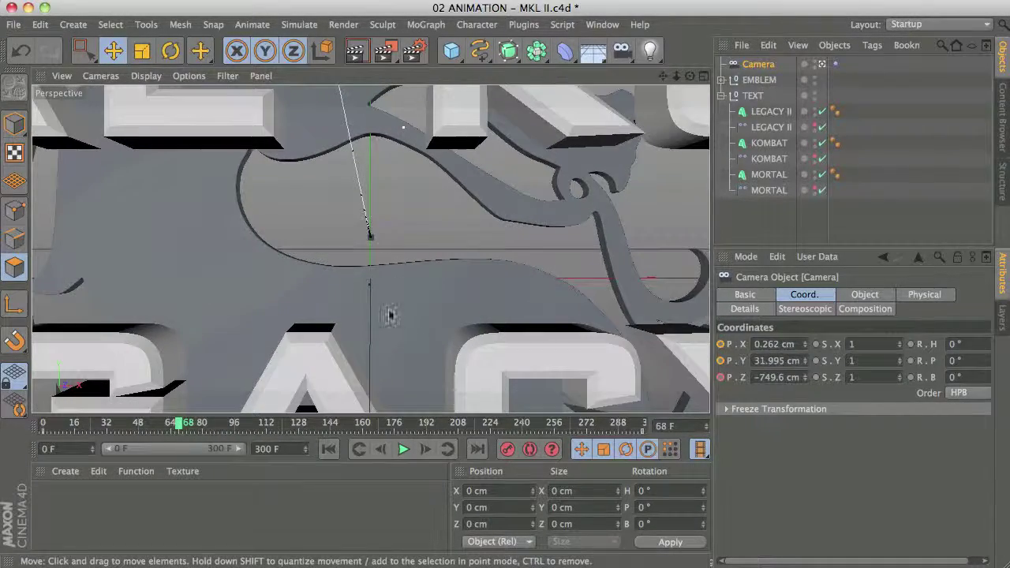
Inspect the Camera's Vibrate tag properties and view the list of available CINEMA 4D tags without adding one.
left_click(835, 64)
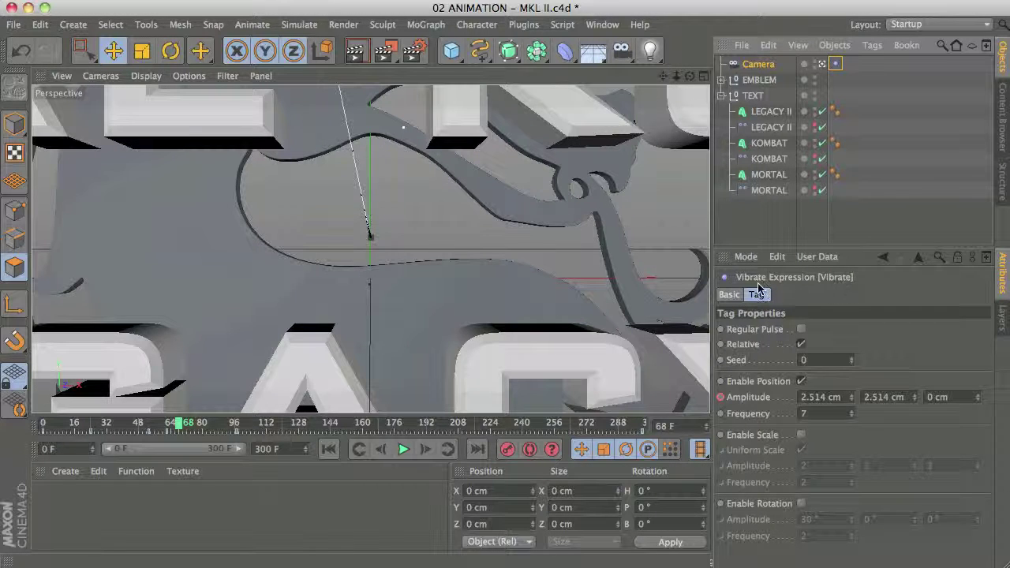
right_click(798, 67)
mouse_move(786, 79)
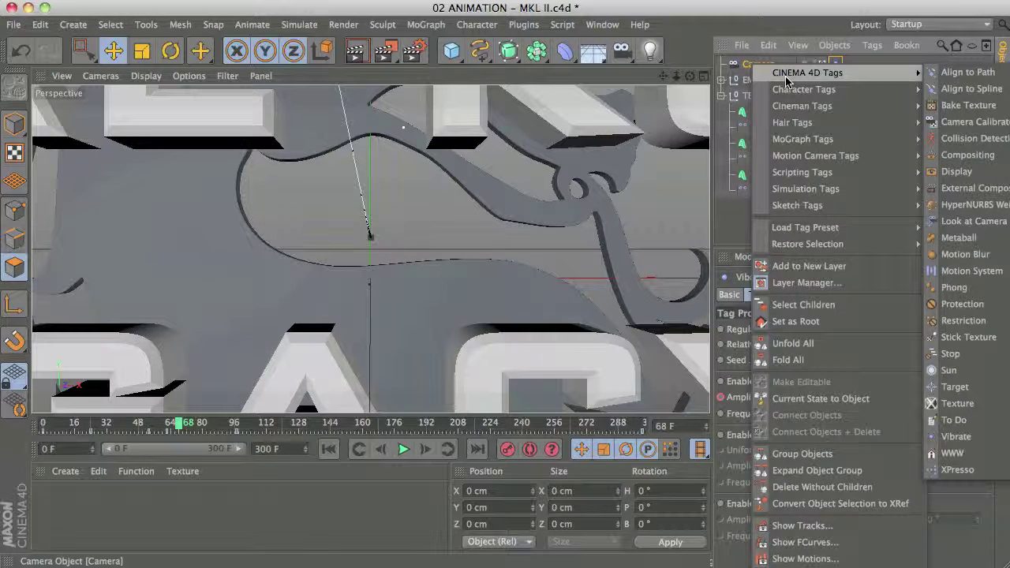
left_click(740, 85)
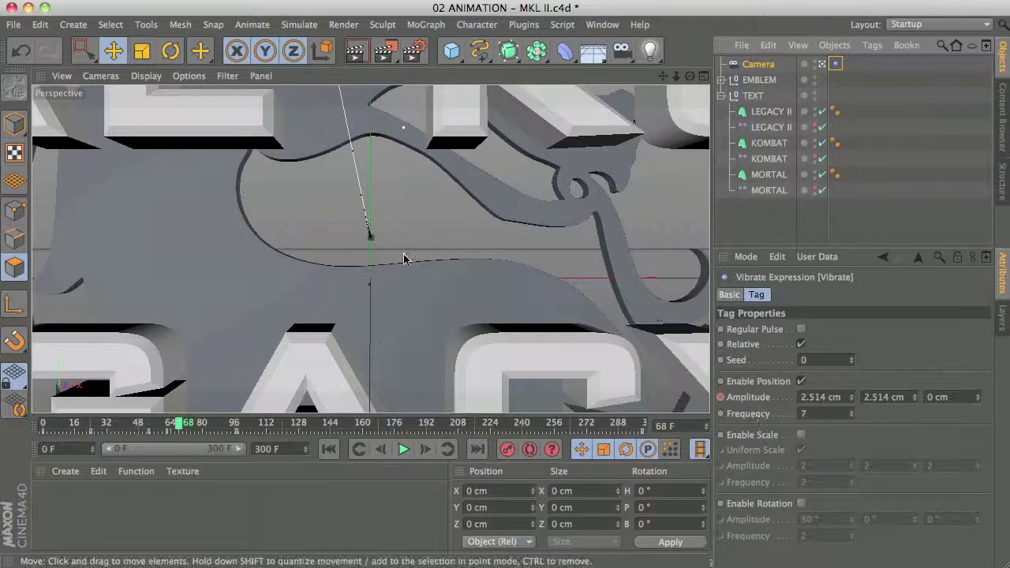
Examine the Vibrate tag's position amplitude and frequency at frame 96 and at frame 300.
left_click_drag(178, 424, 236, 424)
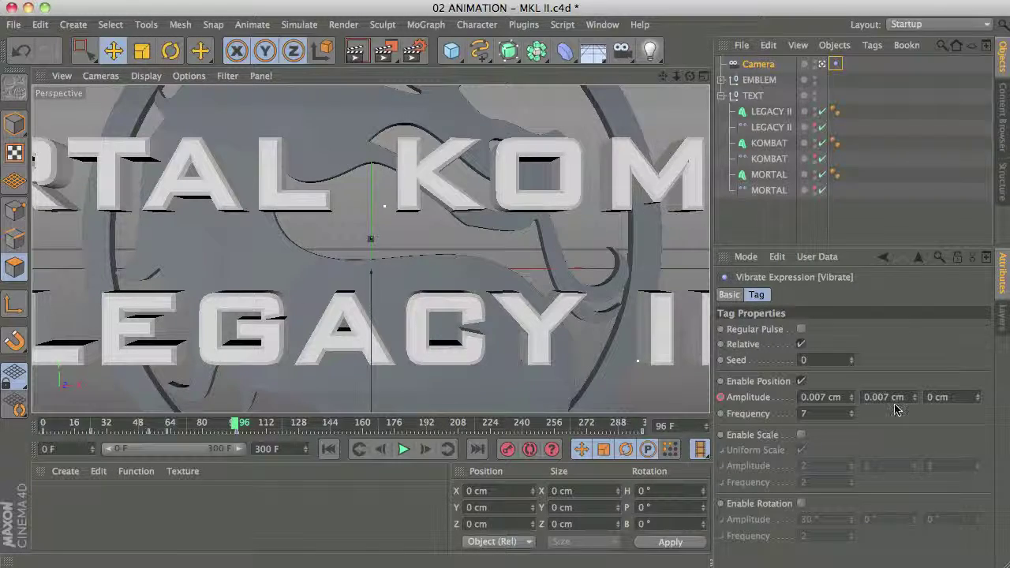
left_click_drag(236, 424, 646, 430)
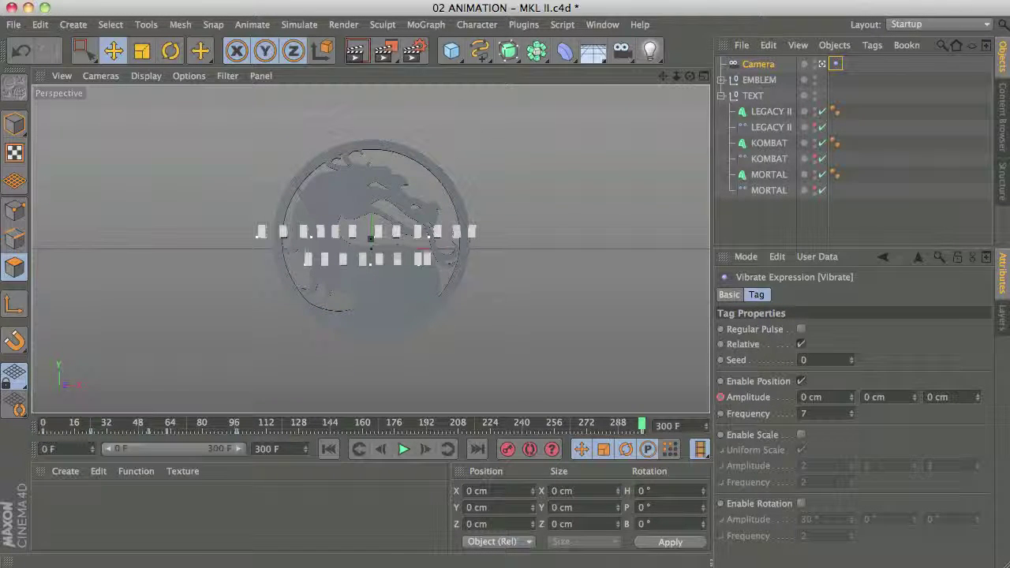
left_click(820, 397)
key("Tab")
left_click(937, 397)
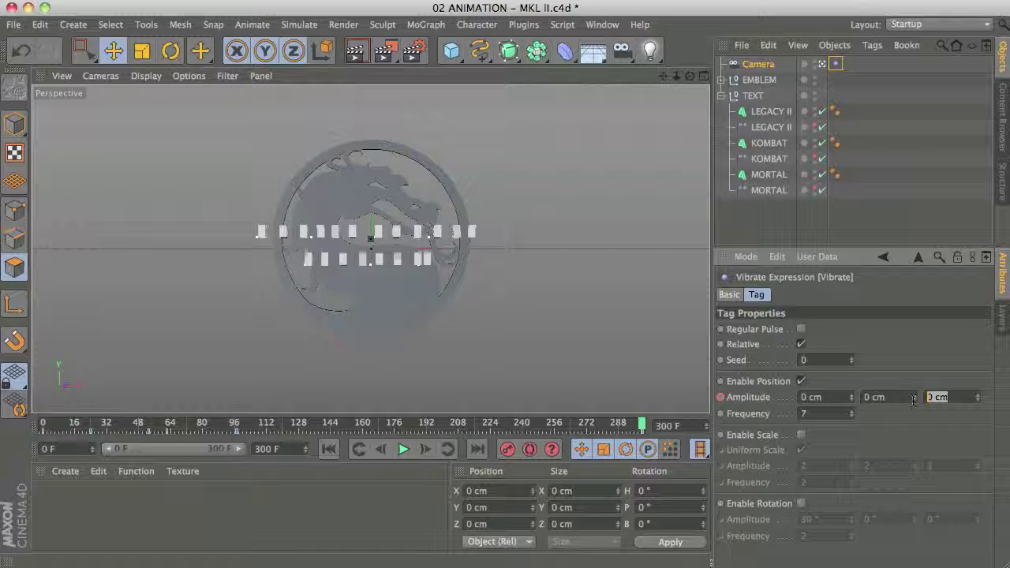
key("Tab")
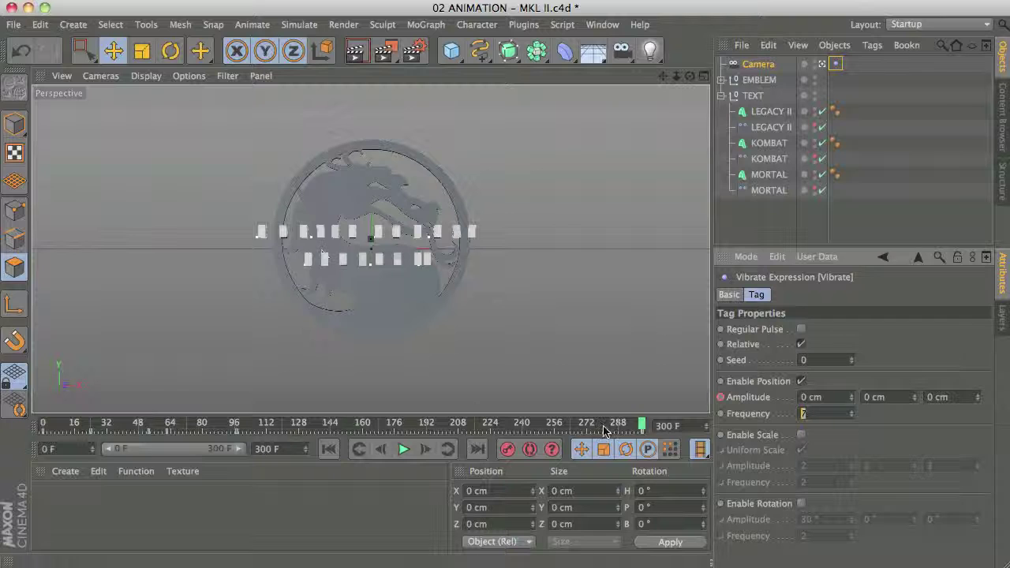
Examine the LEGACY II Plain effector's Capsule falloff, including its animated size, at frame 258 and frame 270.
left_click_drag(641, 424, 558, 424)
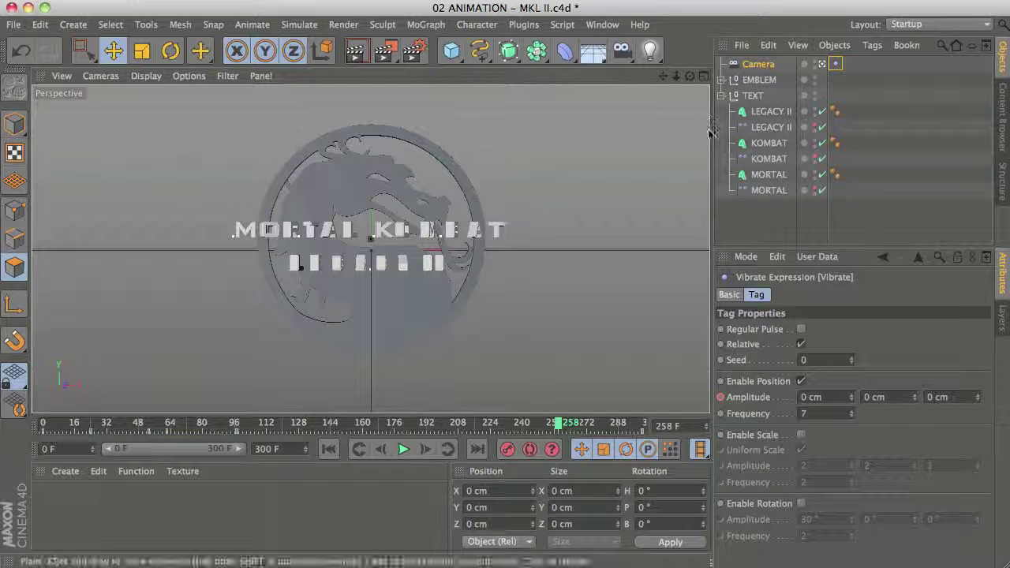
left_click(794, 127)
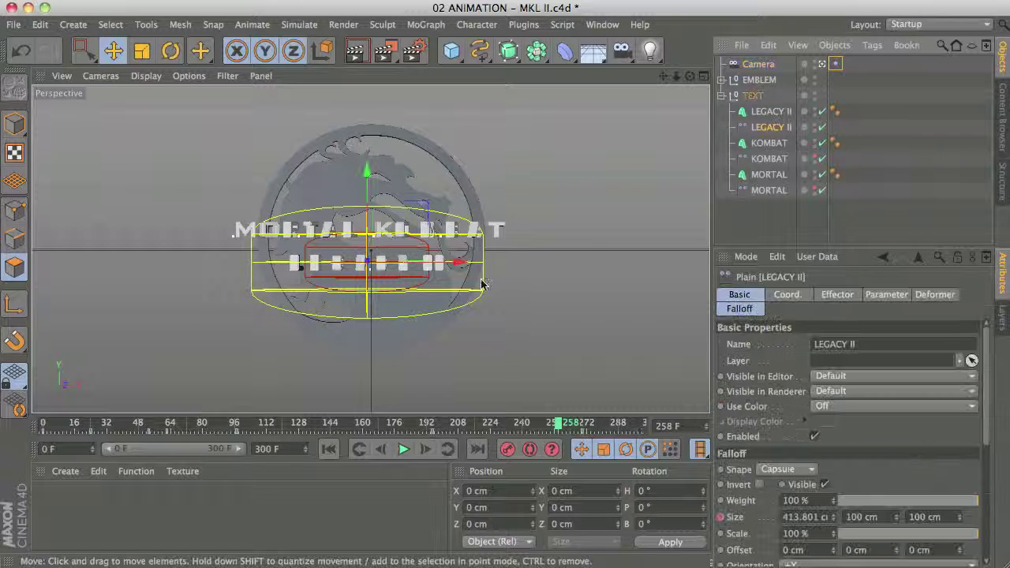
left_click(750, 309)
left_click(787, 343)
left_click(793, 347)
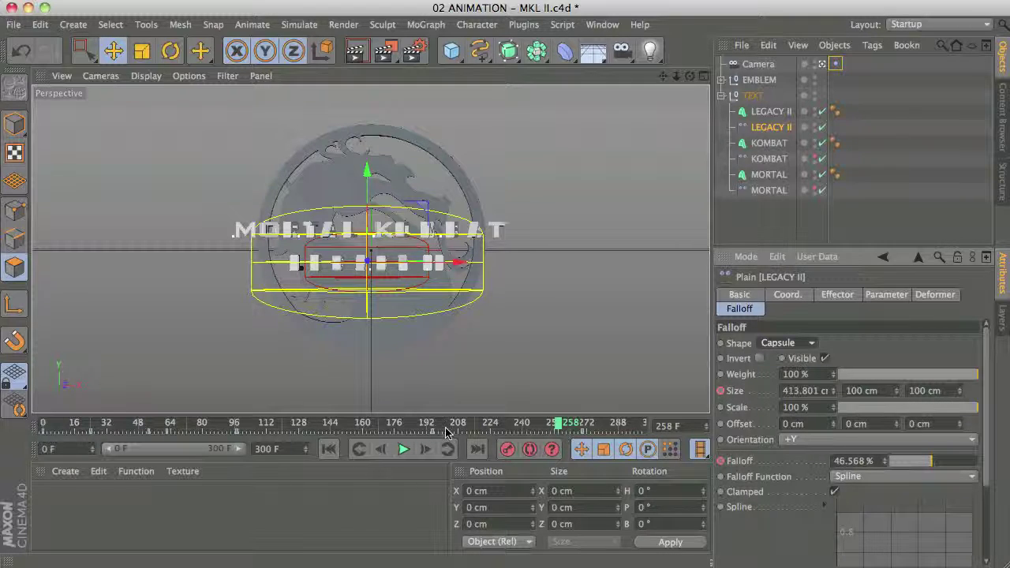
mouse_move(566, 426)
left_mouse_down()
mouse_move(493, 424)
mouse_move(583, 430)
left_mouse_up()
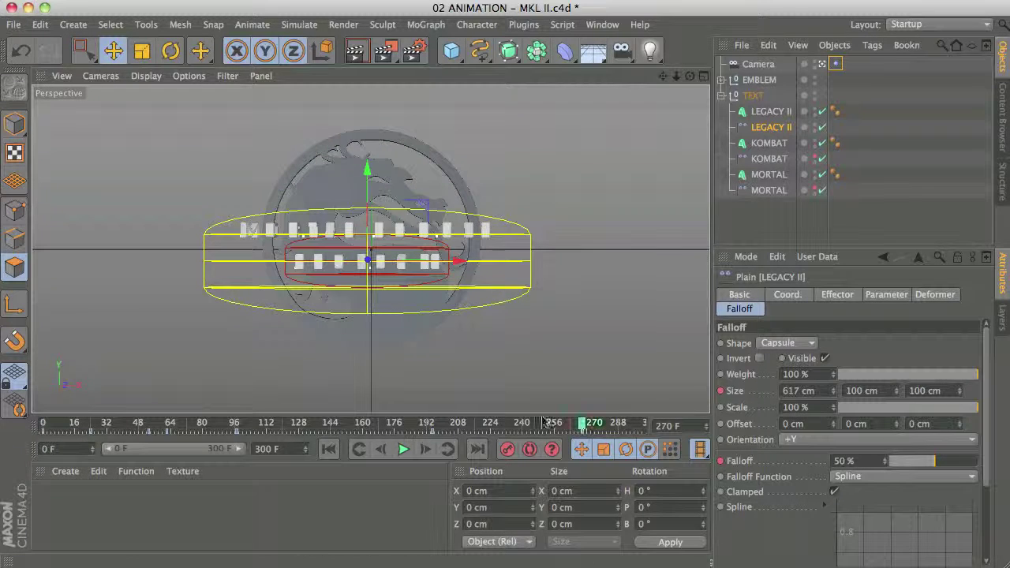
Hide the LEGACY II Plain effector in the viewport, go to frame 298, and collapse the deselected TEXT group.
double_click(815, 125)
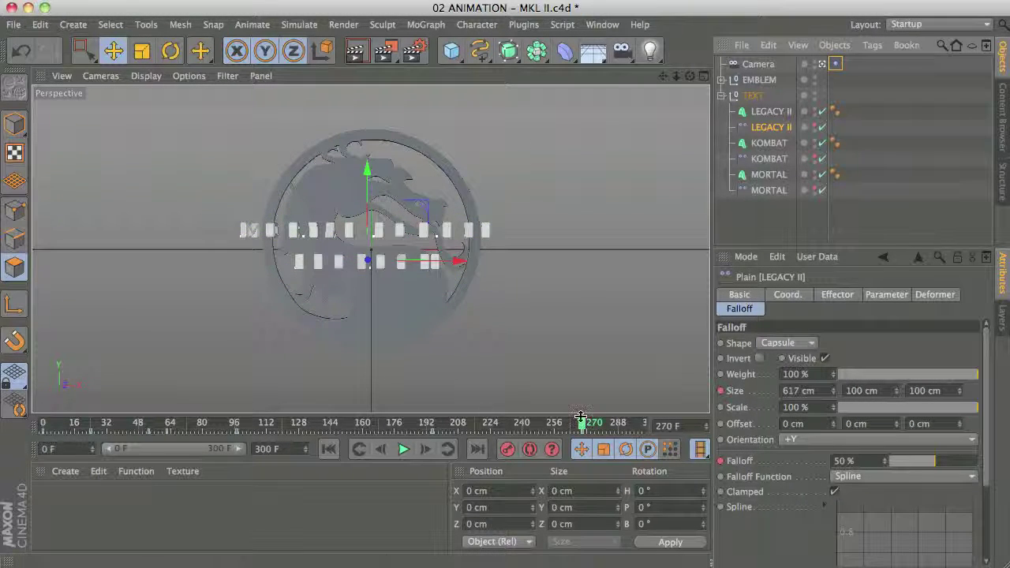
key("F8")
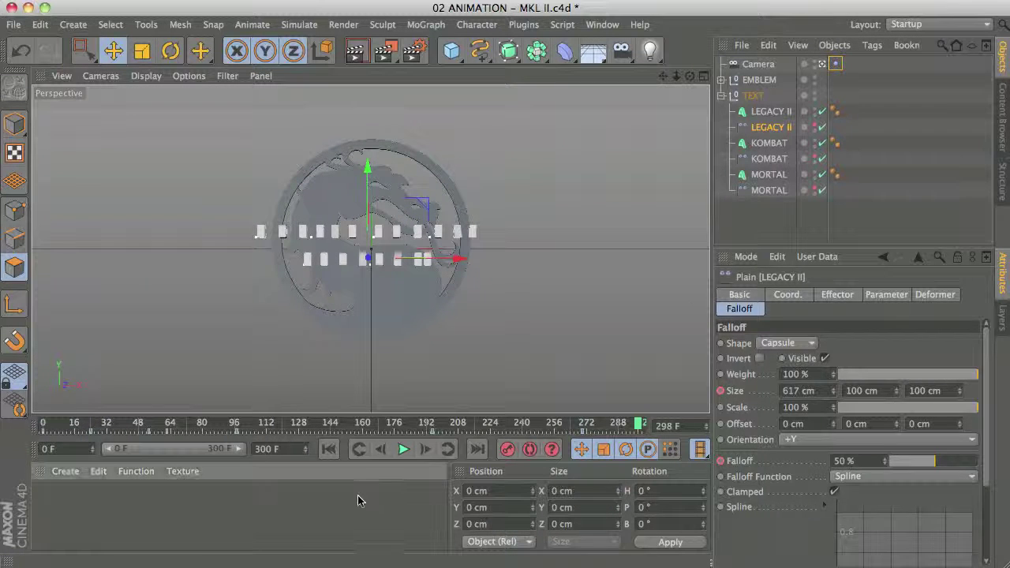
left_click(750, 232)
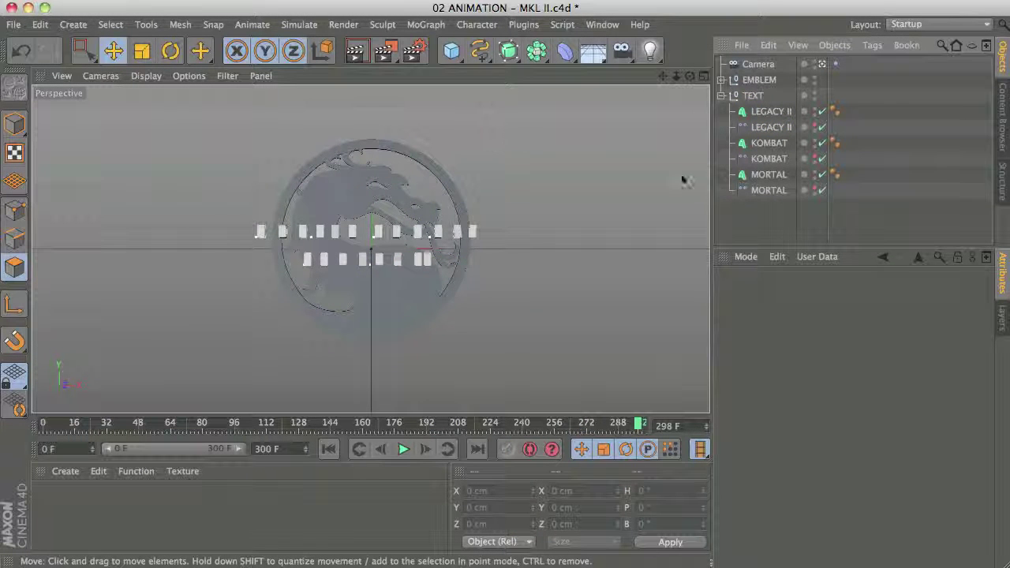
left_click(720, 95)
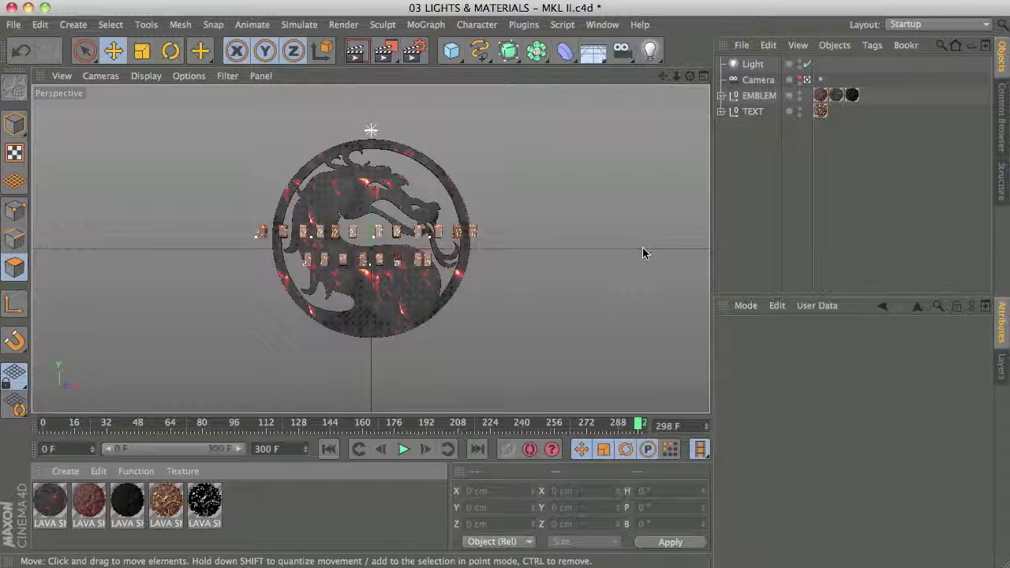
Inspect the Light's General properties and coordinates, leave the Camera view, and examine the light's placement relative to the emblem.
left_click(371, 129)
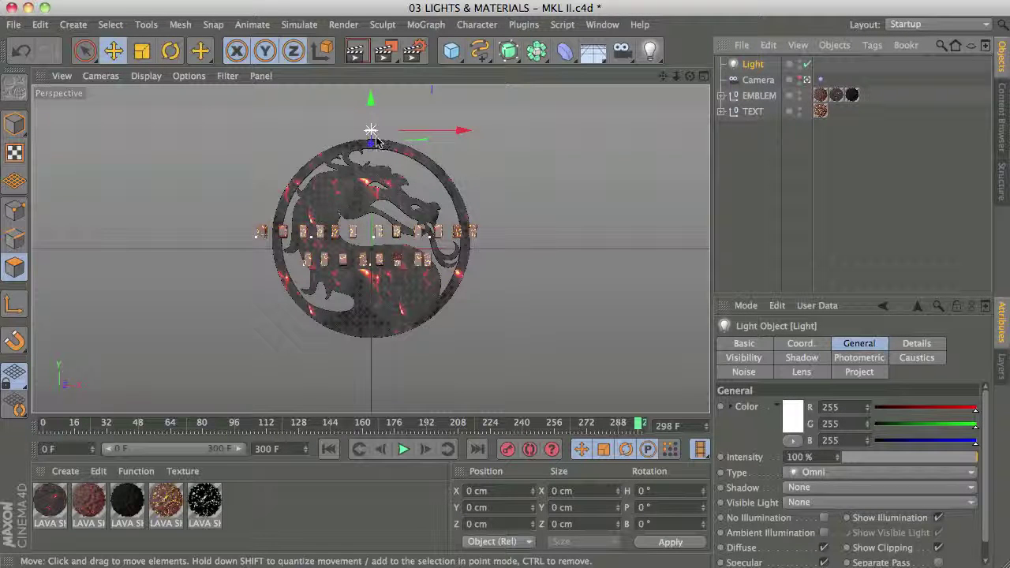
left_click(801, 343)
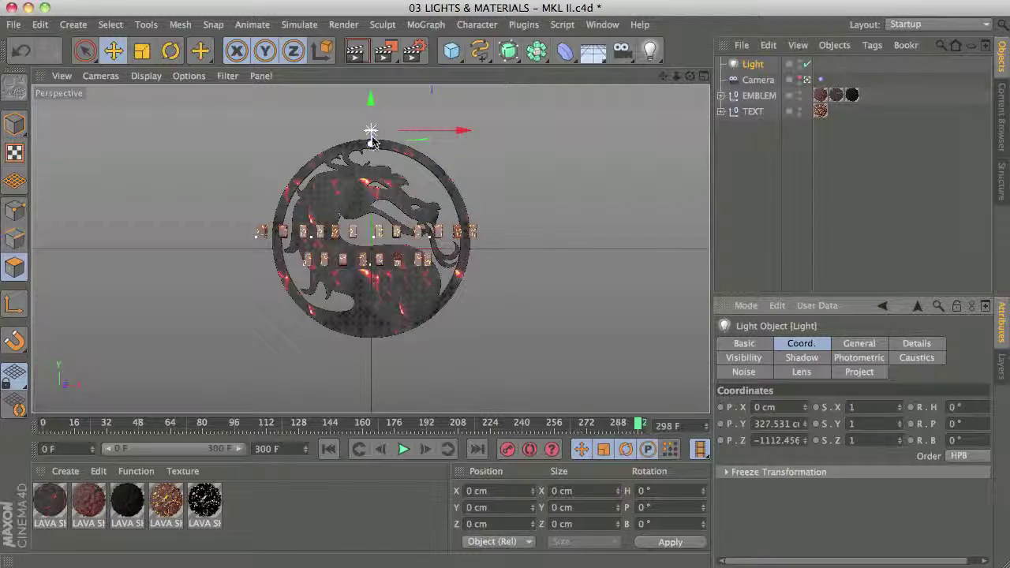
left_click(819, 80)
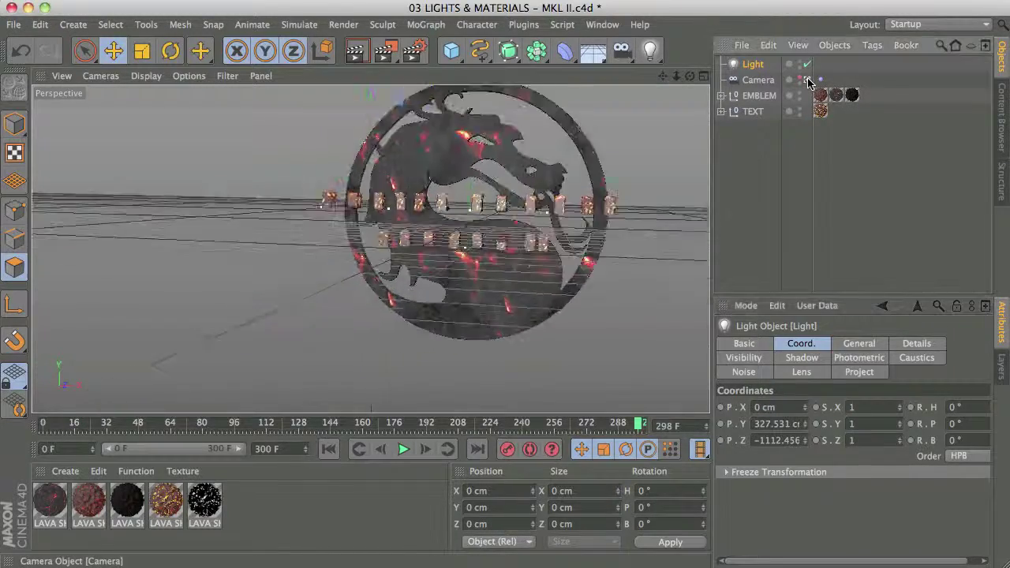
scroll(624, 166, "down", 5)
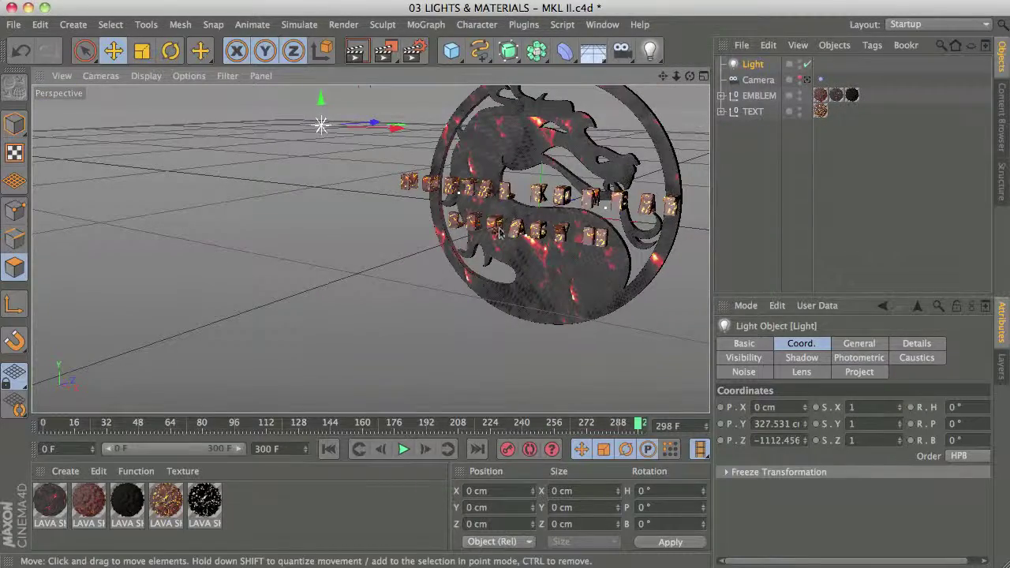
left_click_drag(663, 77, 499, 128)
left_click_drag(371, 248, 489, 207)
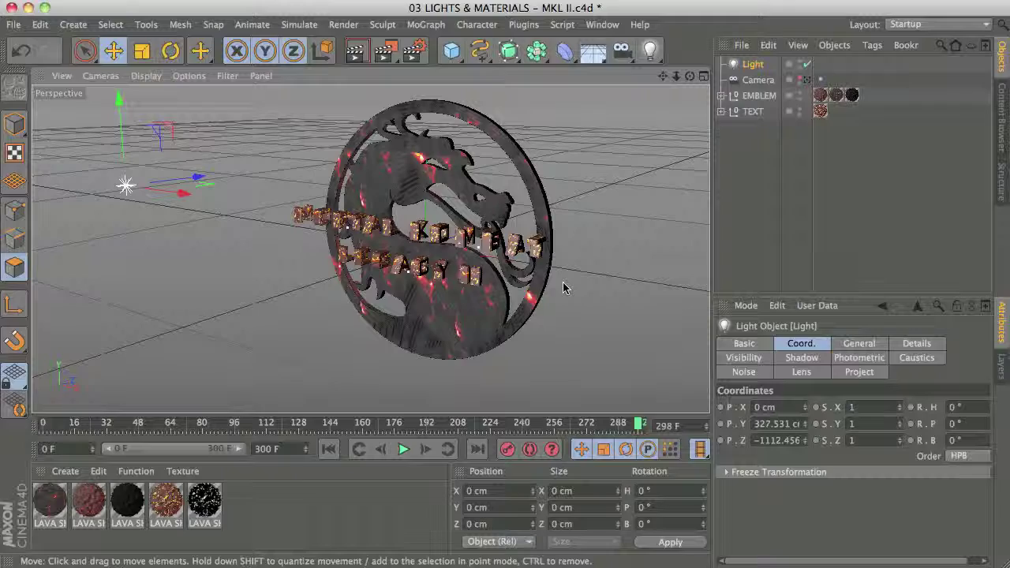
Deselect the Light, frame the emblem and title closely from an angle, and go to frame 217.
left_click(784, 157)
left_click_drag(371, 269, 466, 241, "alt")
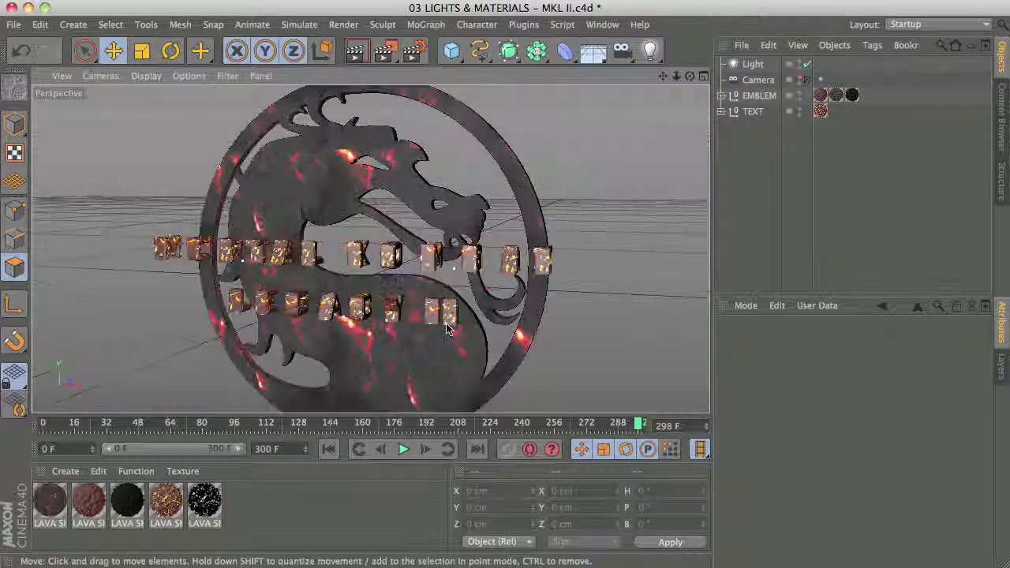
scroll(371, 245, "up", 5)
left_click_drag(130, 180, 193, 207, "alt")
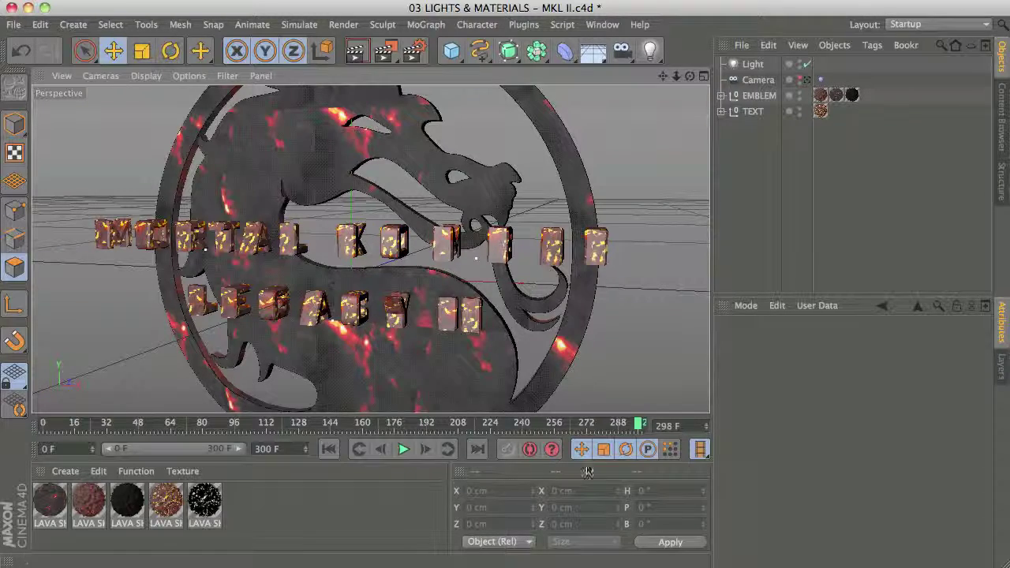
left_click_drag(641, 423, 477, 422)
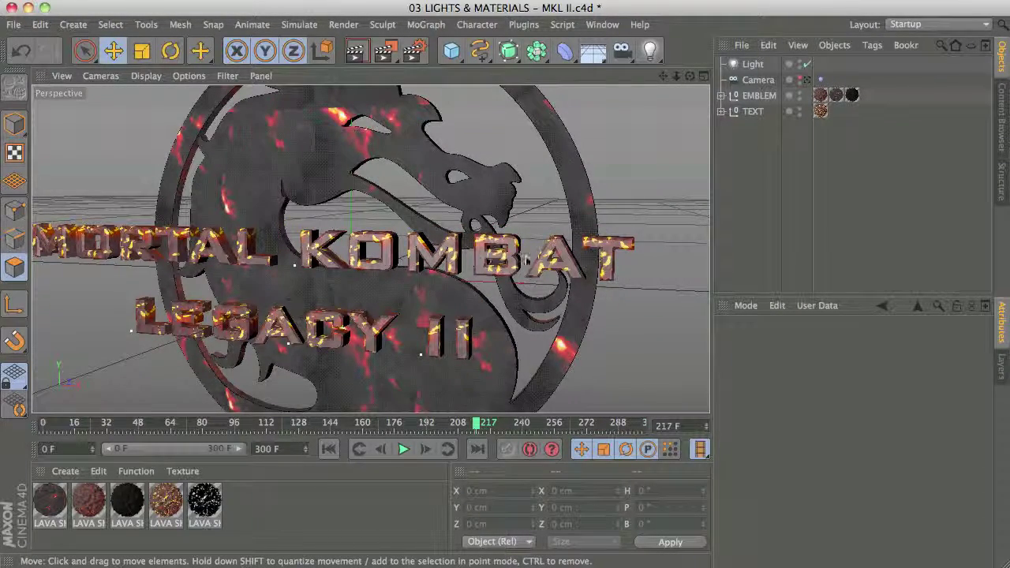
Open the LAVA SHADER FRONTAL - DRAGON material for editing and review its Color, Luminance, Bump, Specular and Displacement channels.
left_click(50, 505)
double_click(51, 505)
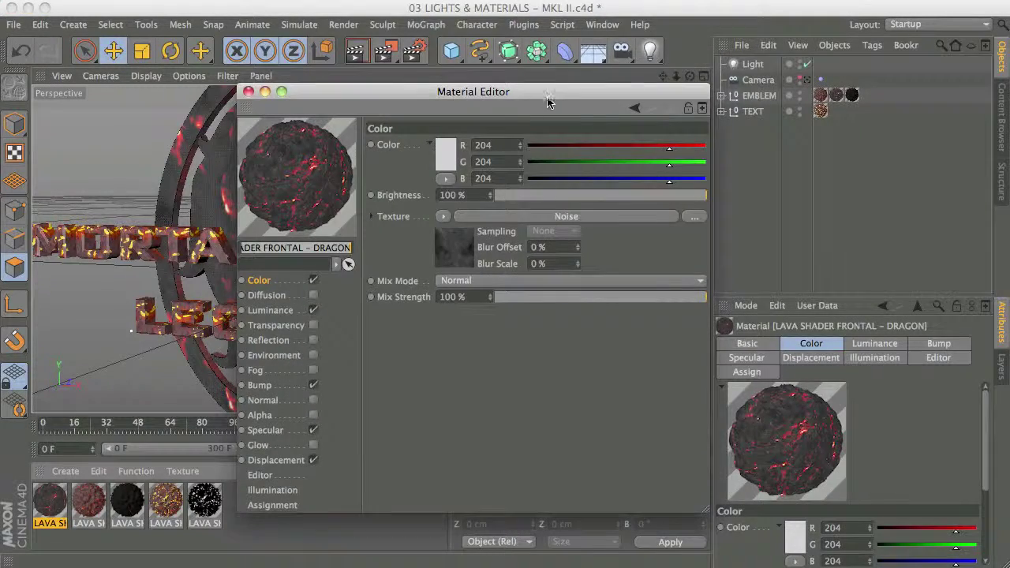
left_click_drag(549, 101, 697, 41)
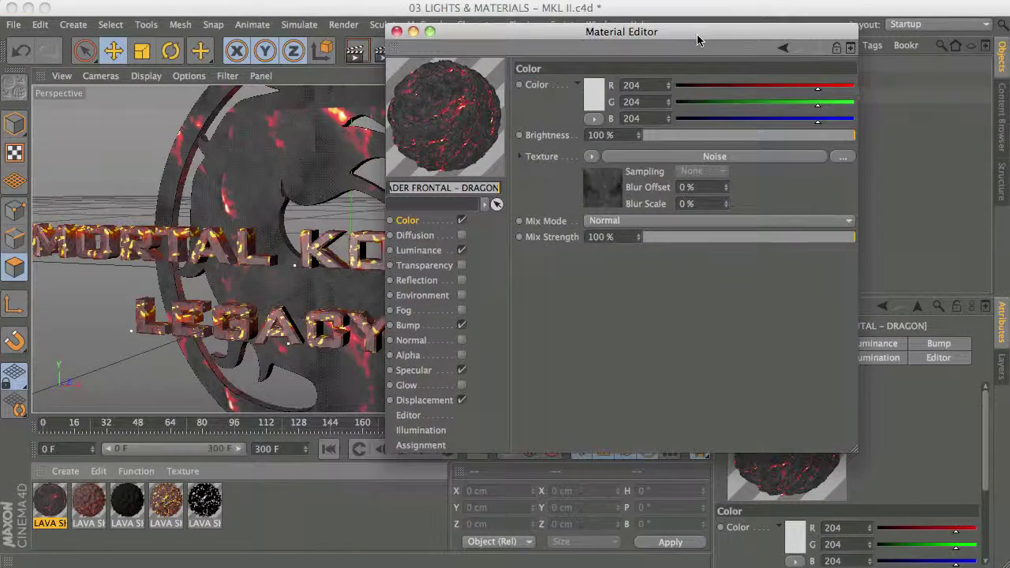
left_click(418, 250)
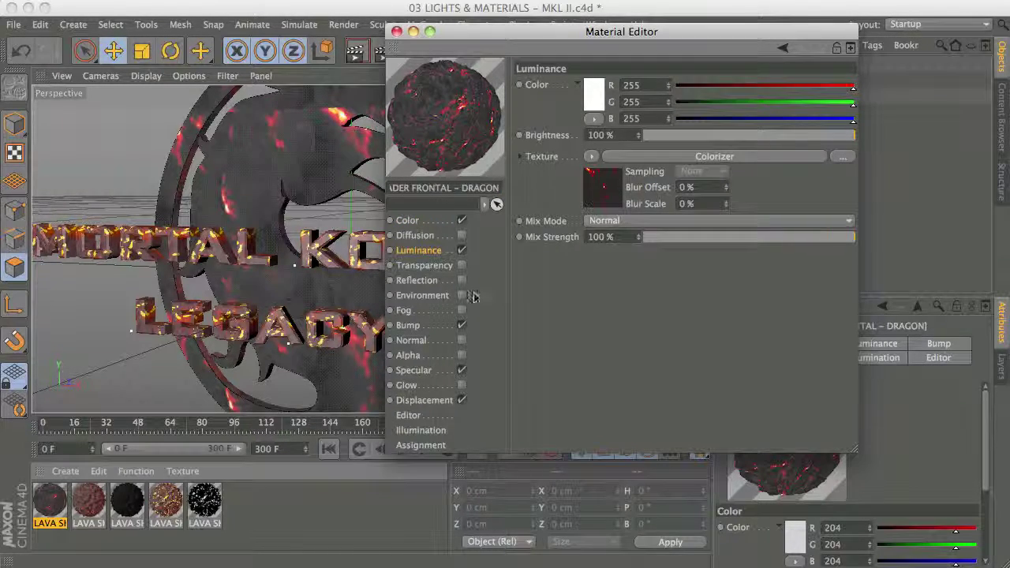
left_click(410, 329)
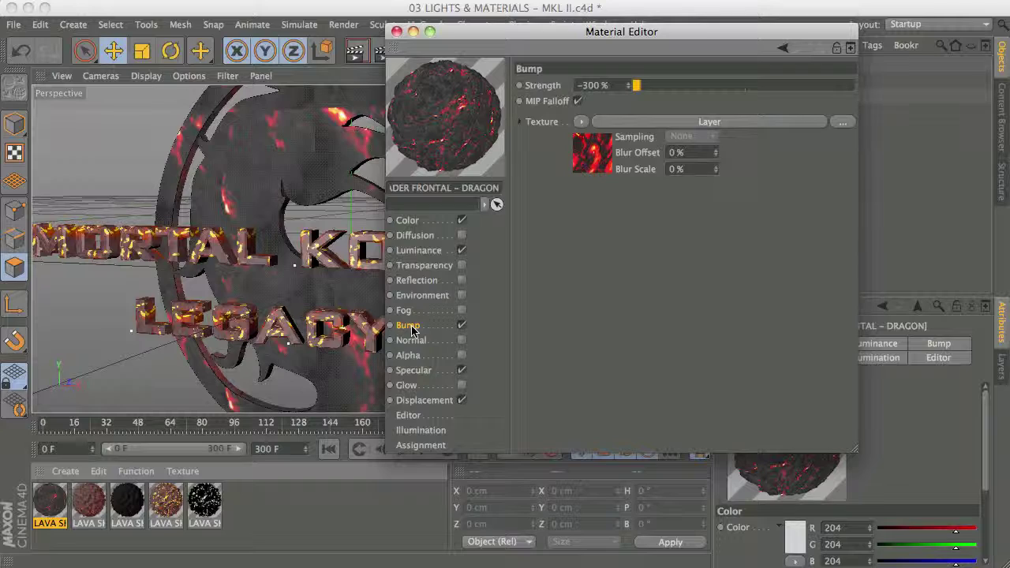
left_click(412, 375)
left_click(419, 401)
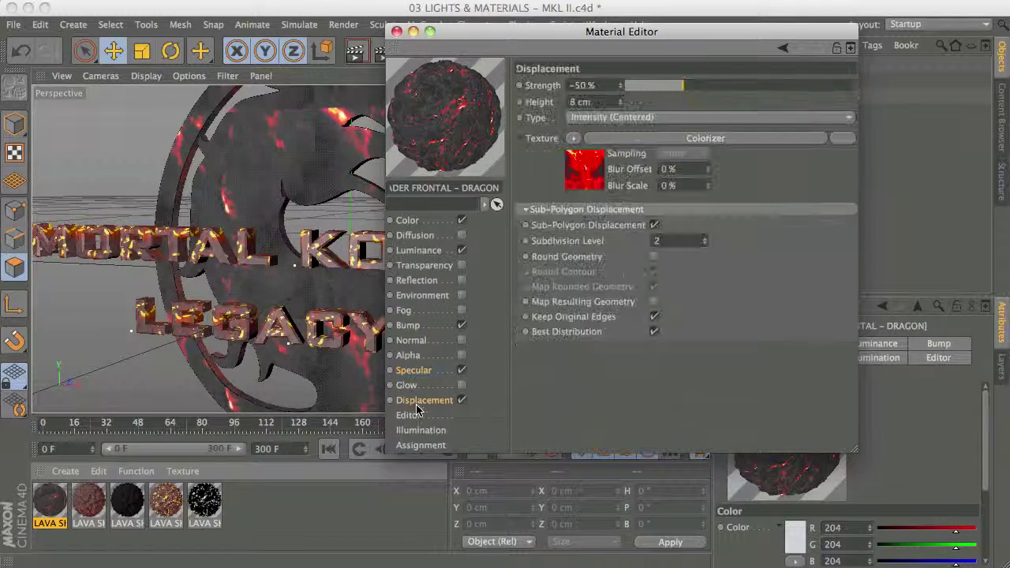
Examine the frontal dragon material's Luminance Colorizer and its nested Noise shader, and close the Material Editor.
left_click(419, 251)
left_click(733, 156)
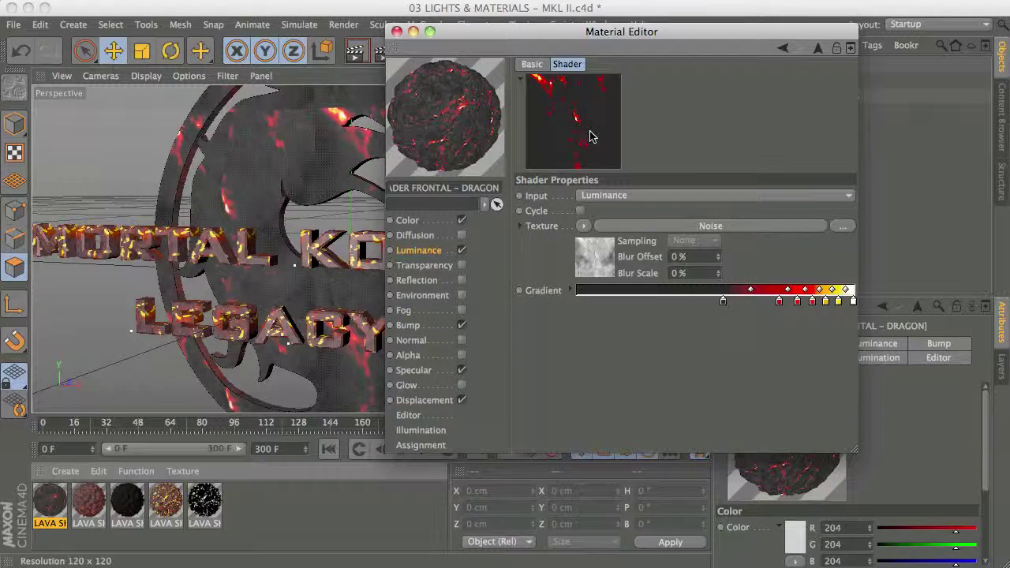
left_click(755, 227)
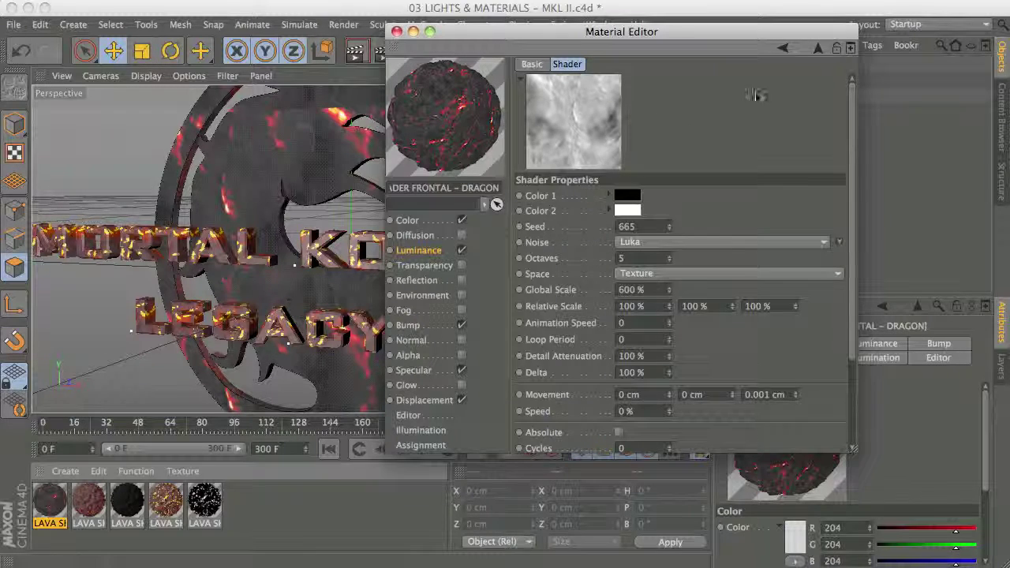
left_click(396, 31)
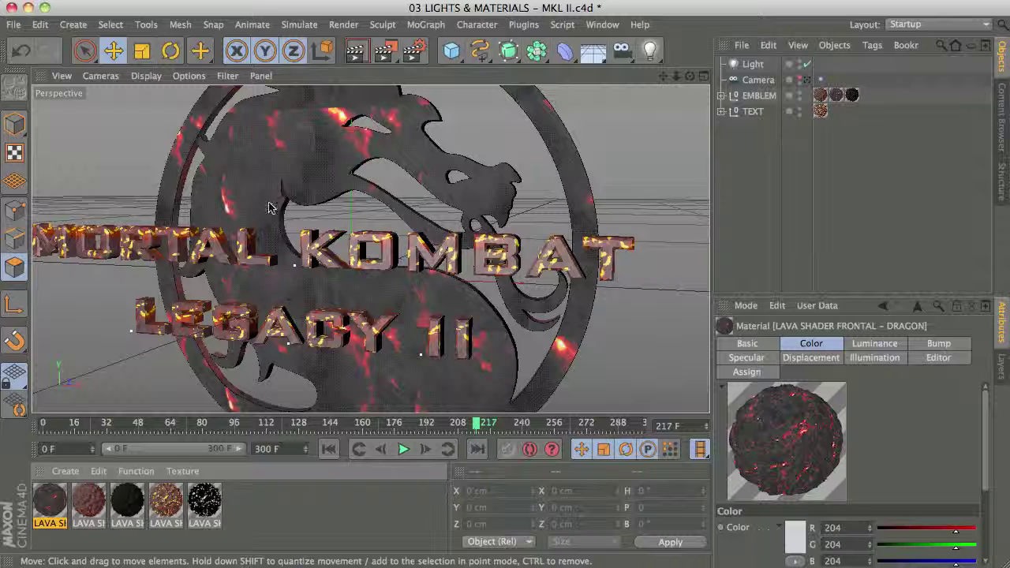
Examine the Selection entries of the EMBLEM's frontal and bevel lava shader texture tags and view the bevel material.
left_click(836, 95)
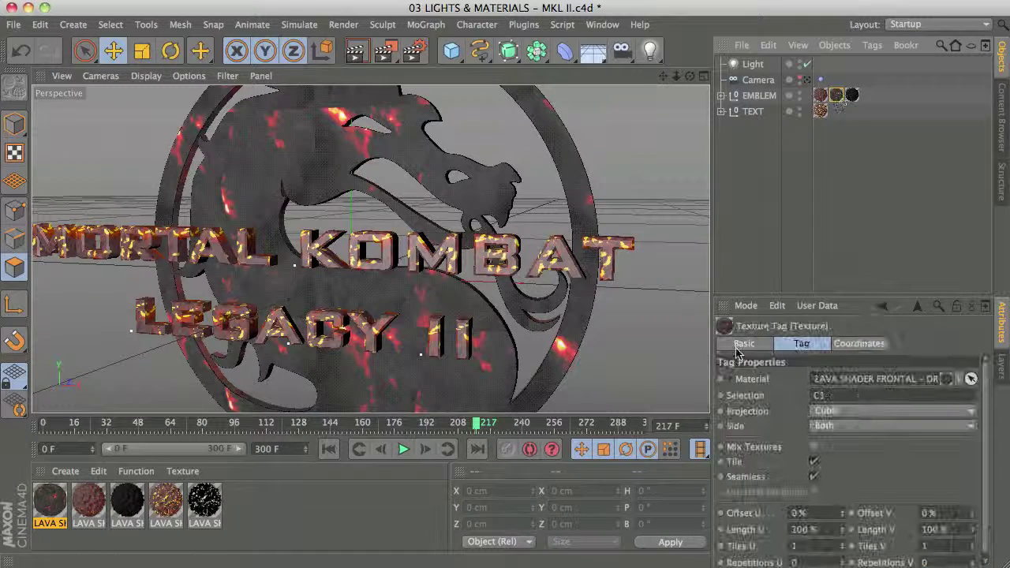
left_click_drag(830, 399, 790, 405)
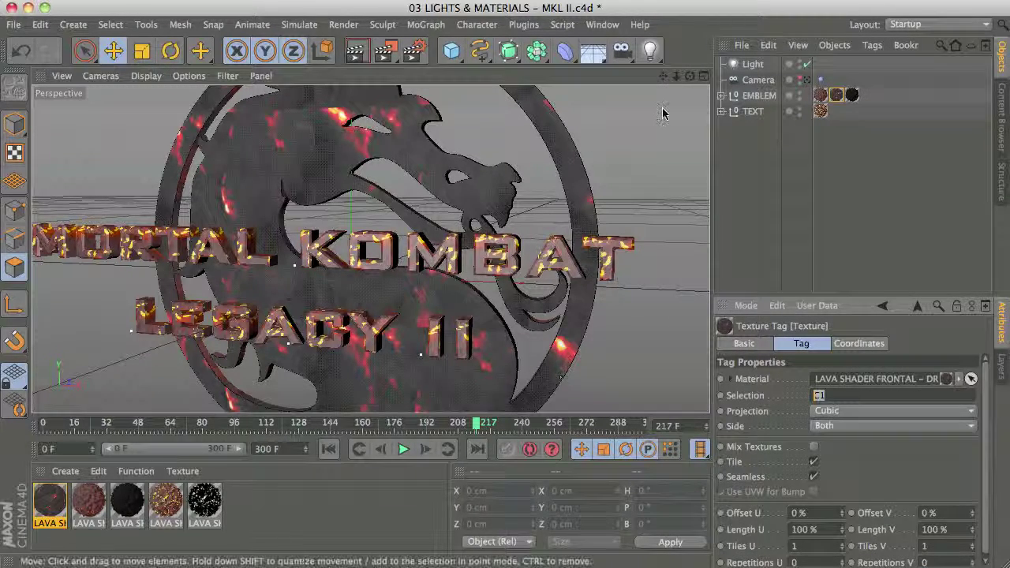
left_click(131, 505)
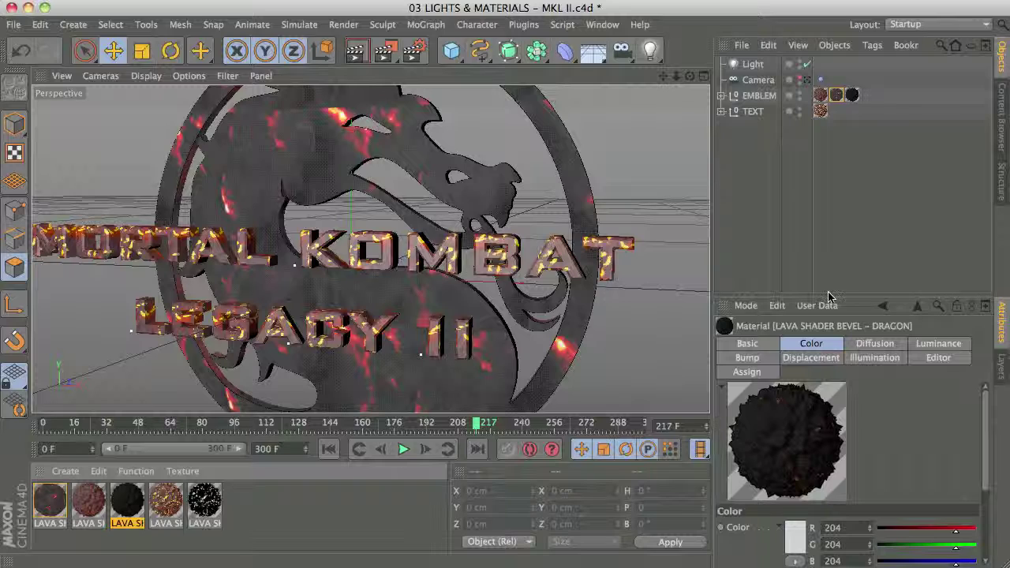
left_click_drag(826, 296, 826, 251)
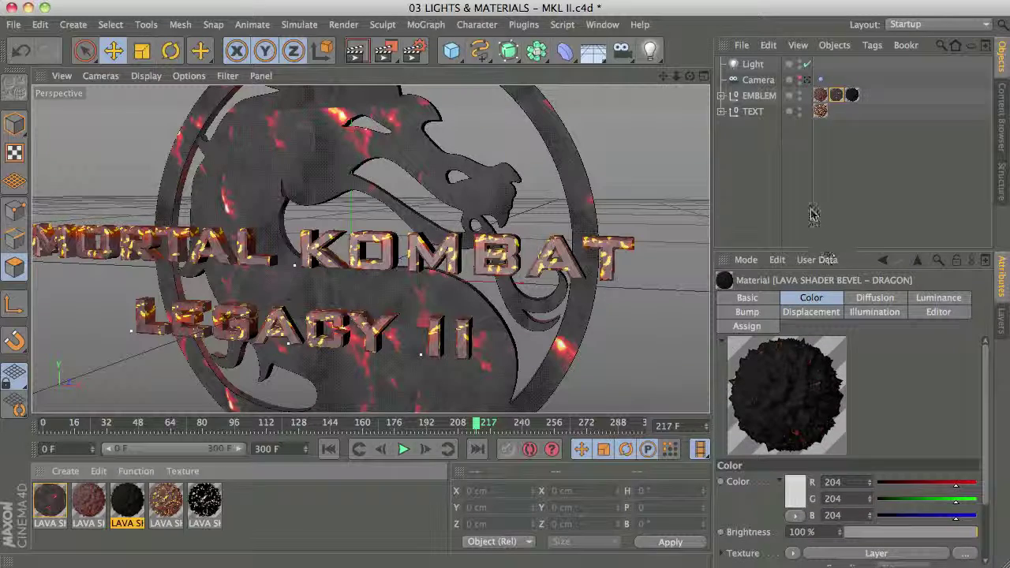
left_click(852, 95)
left_click(818, 350)
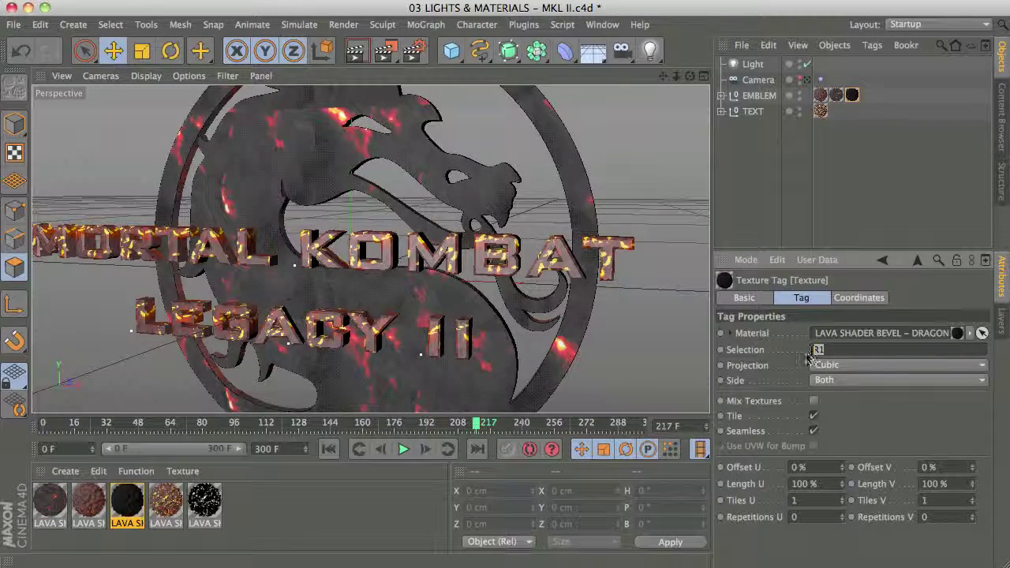
Examine the EMBLEM's LAVA SHADER BODY - DRAGON texture tag and the material's Color, Diffusion, Luminance, Bump and Displacement channels.
left_click(821, 95)
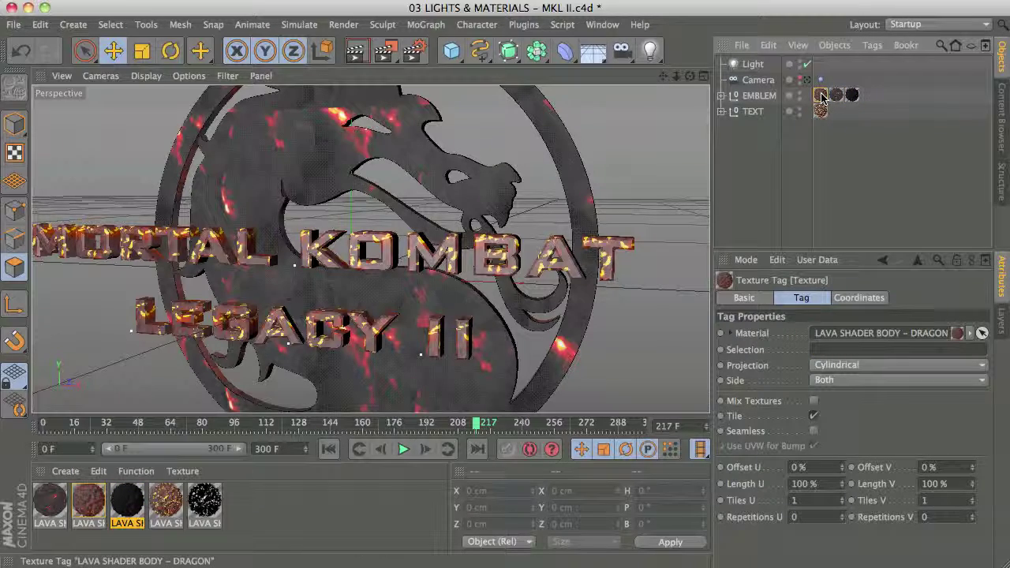
left_click(88, 508)
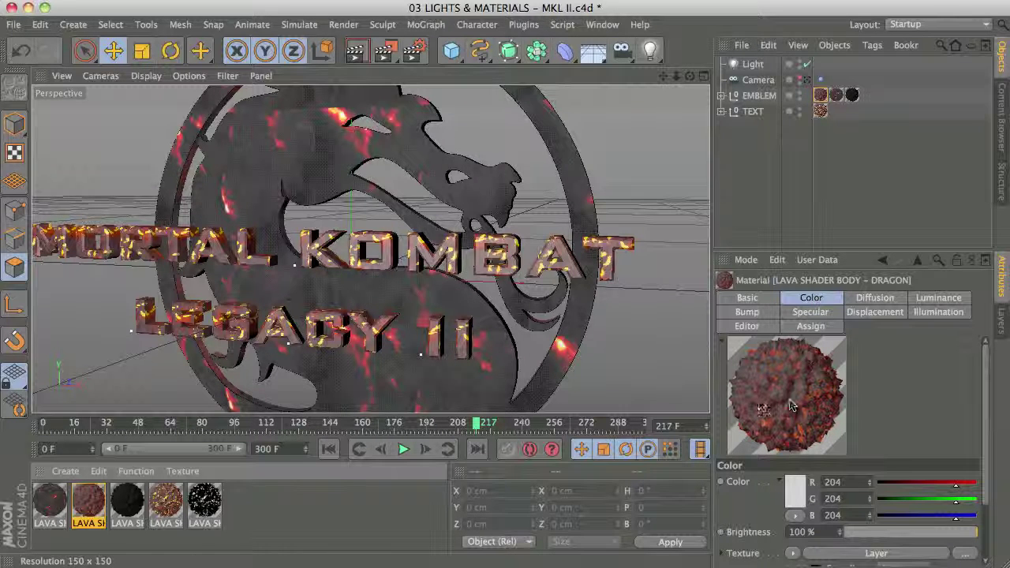
left_click(860, 304)
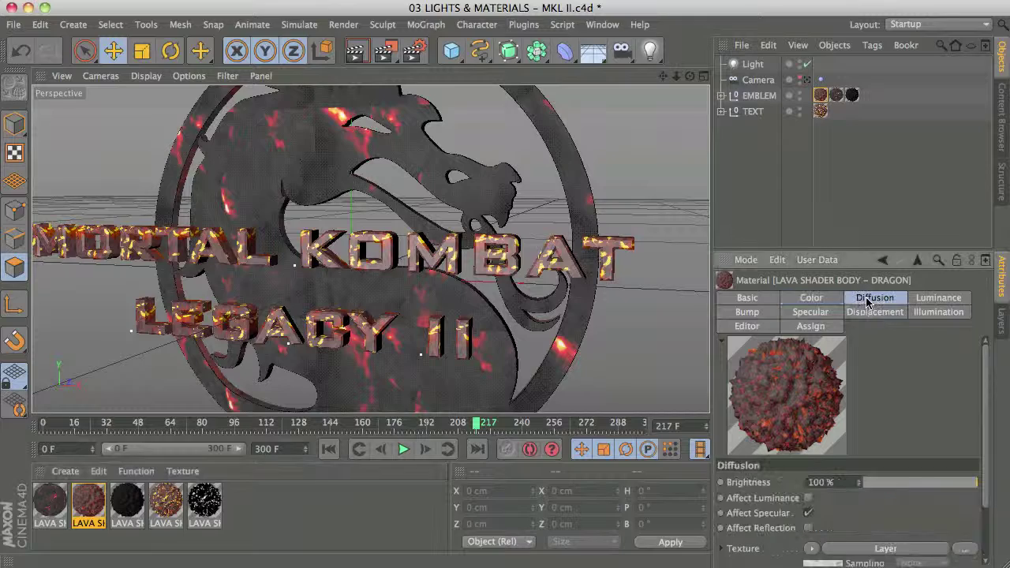
left_click_drag(864, 252, 862, 177)
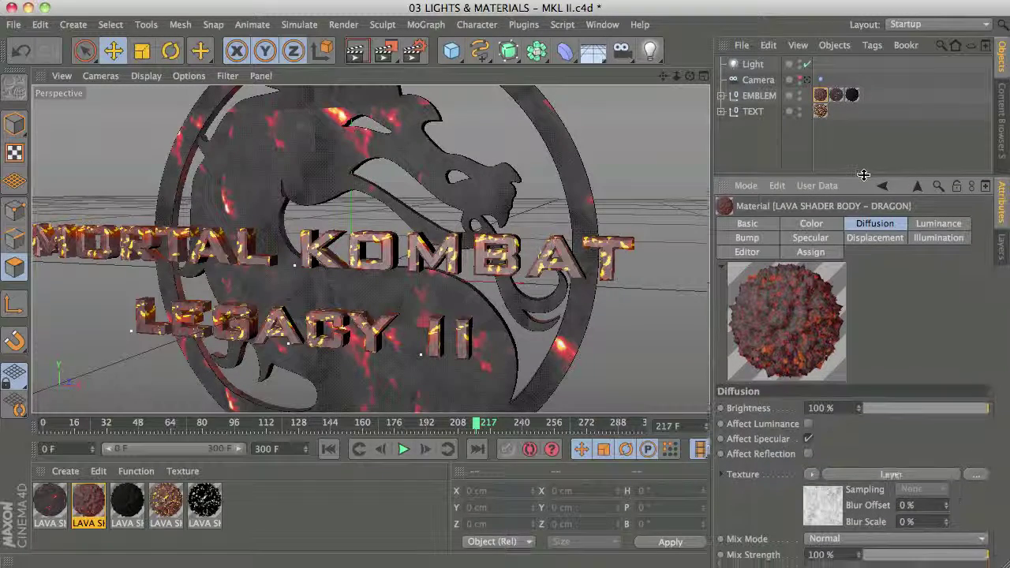
left_click(939, 223)
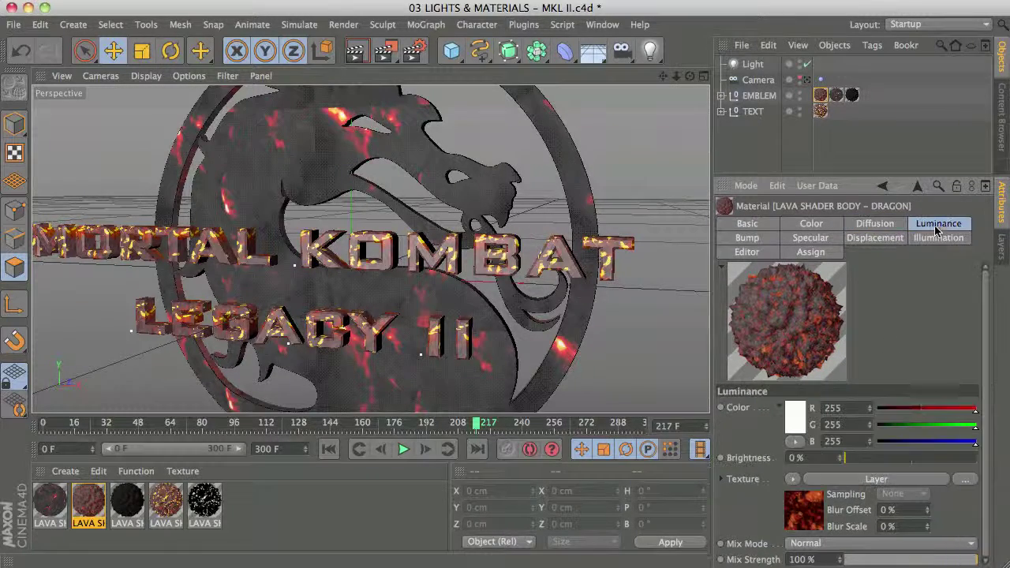
left_click(747, 238)
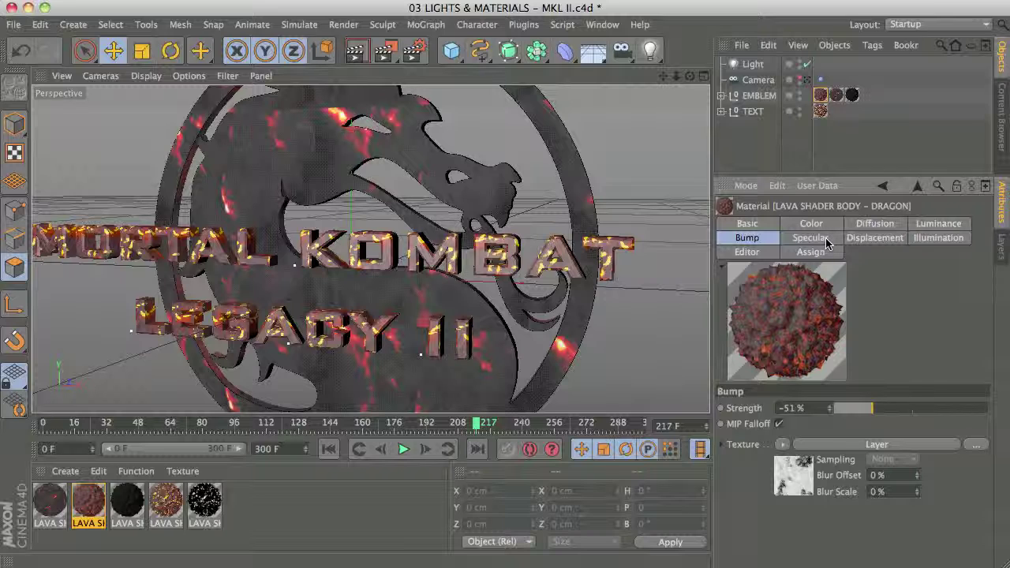
left_click(868, 238)
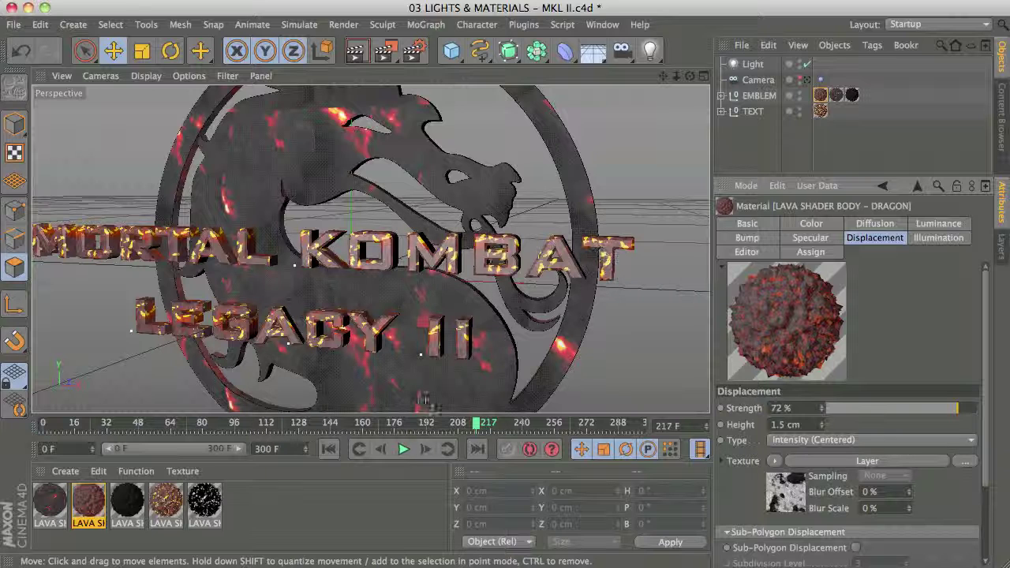
View the LAVA SHADER - TEXT and TEXT GLOW MASK materials, deselect them, and give the object list more room again.
left_click(166, 499)
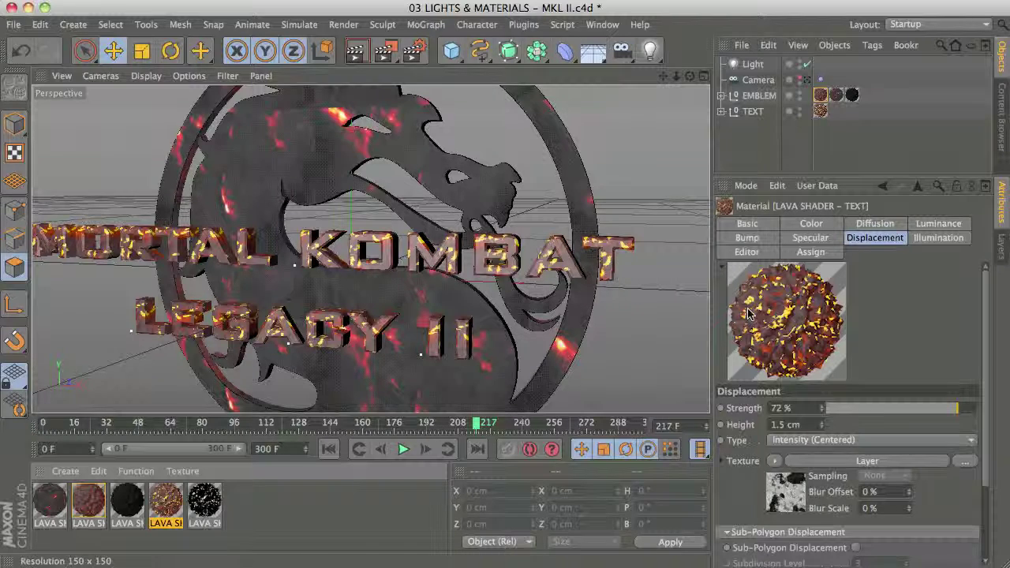
left_click(205, 505)
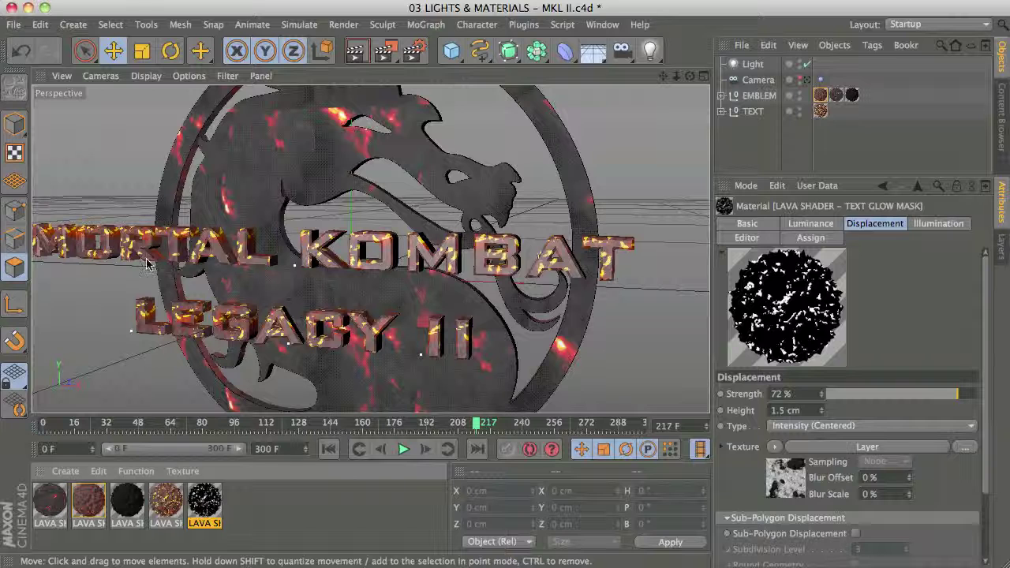
left_click(383, 498)
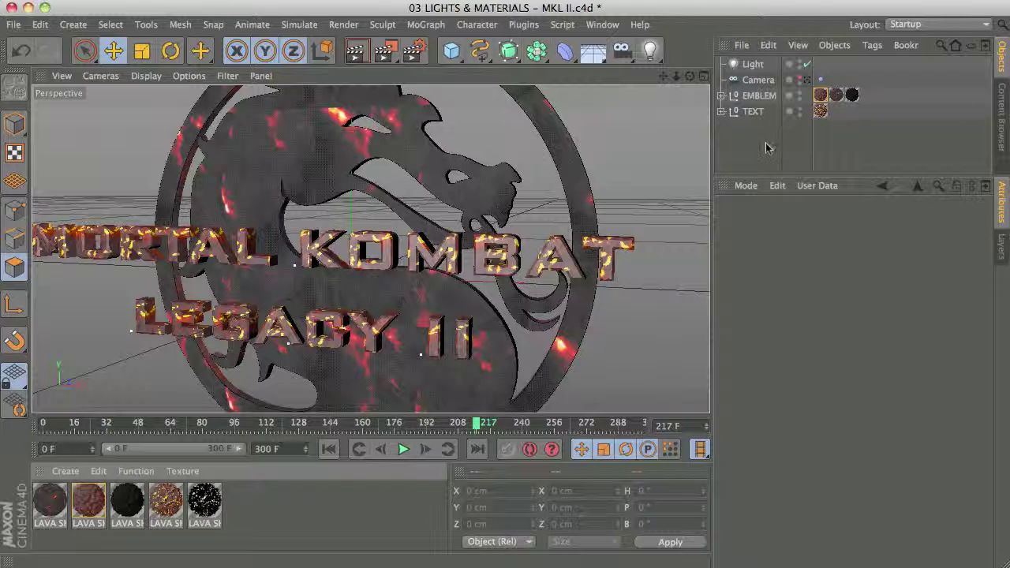
left_click_drag(754, 174, 754, 306)
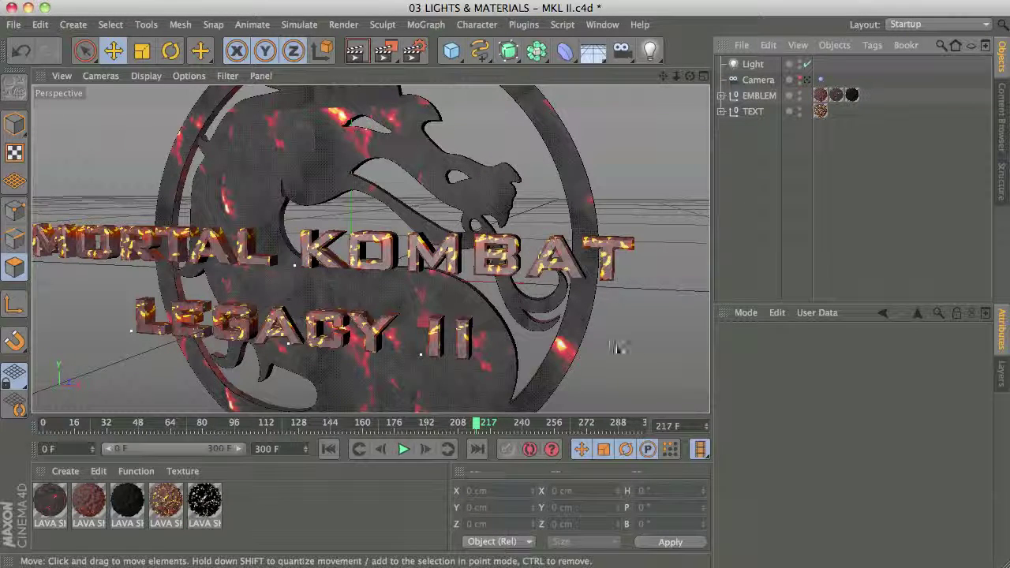
Render the lava emblem and title in the viewport at frame 217, and render again after changing the zoom.
left_click_drag(663, 76, 717, 71)
scroll(627, 307, "up", 1)
key("super+r")
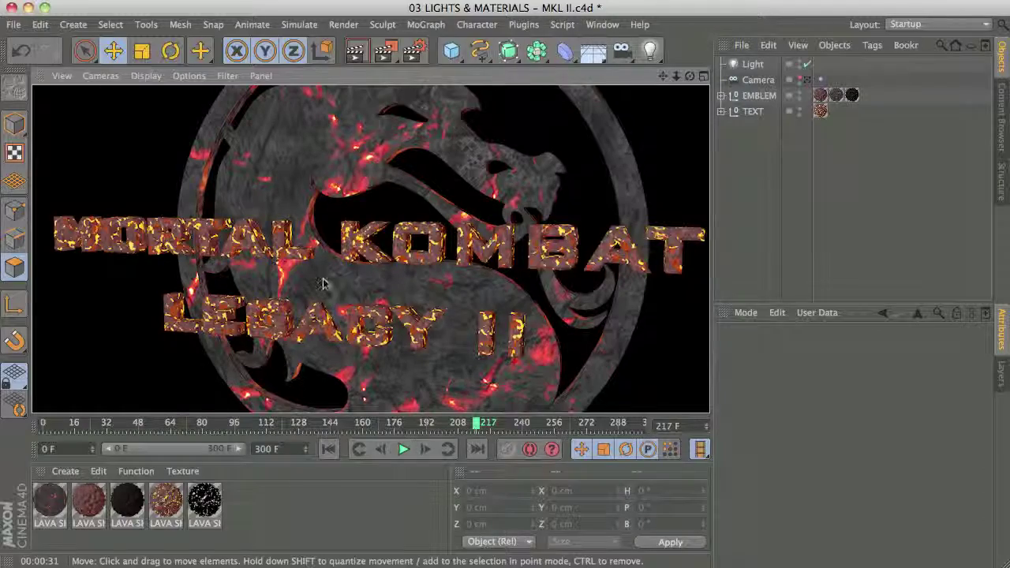
right_click_drag(347, 281, 480, 285, "alt")
key("ctrl+r")
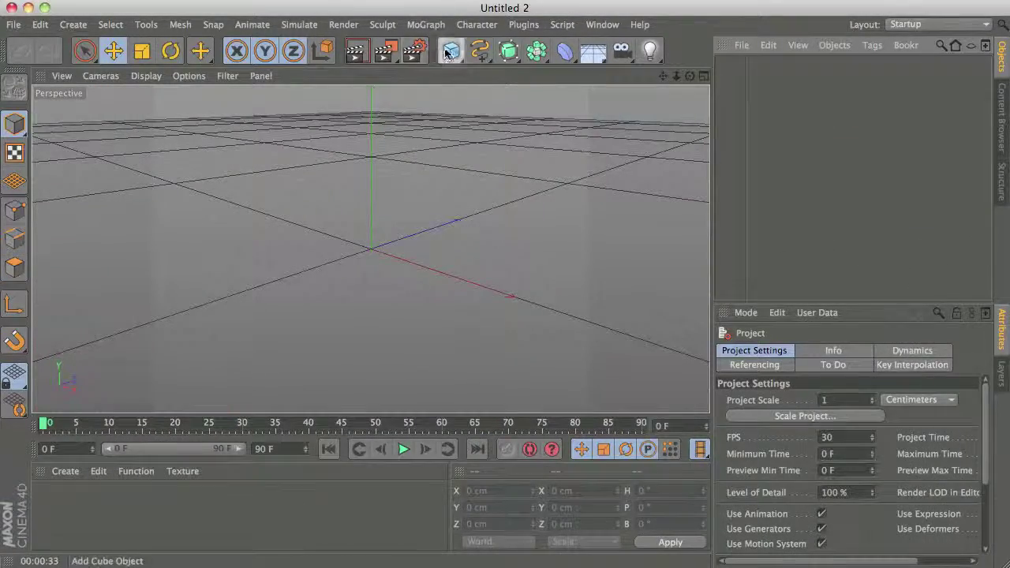
Add a cube, and paste the copied LAVA SHADER BODY - DRAGON material and apply it to the cube.
left_click(450, 51)
left_click(230, 513)
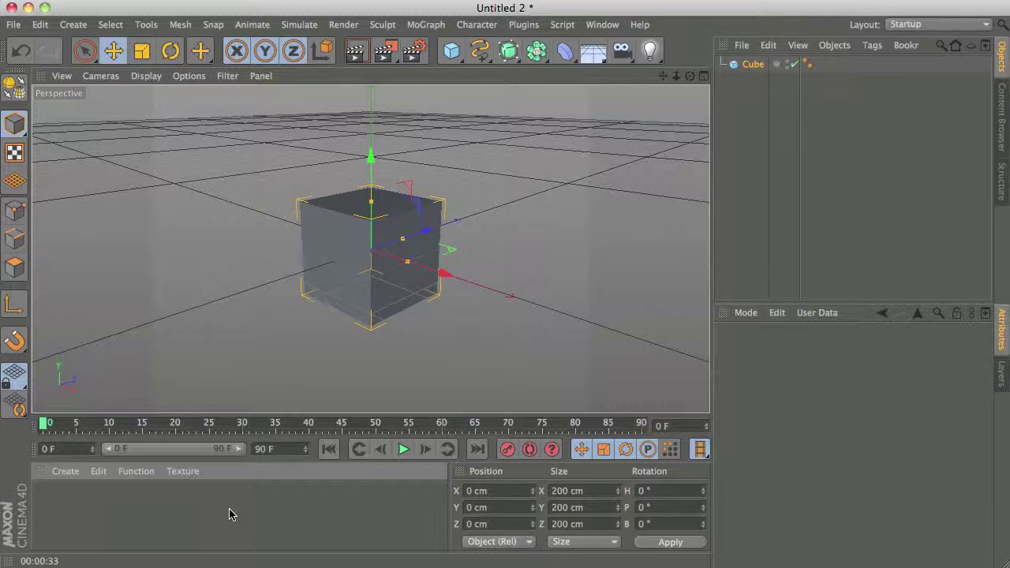
key("super+v")
left_click_drag(50, 509, 332, 296)
Render a closer, lower-angled view of the lava-textured cube in the viewport.
scroll(471, 323, "up", 5)
left_click_drag(478, 319, 514, 261, "alt")
key("super+r")
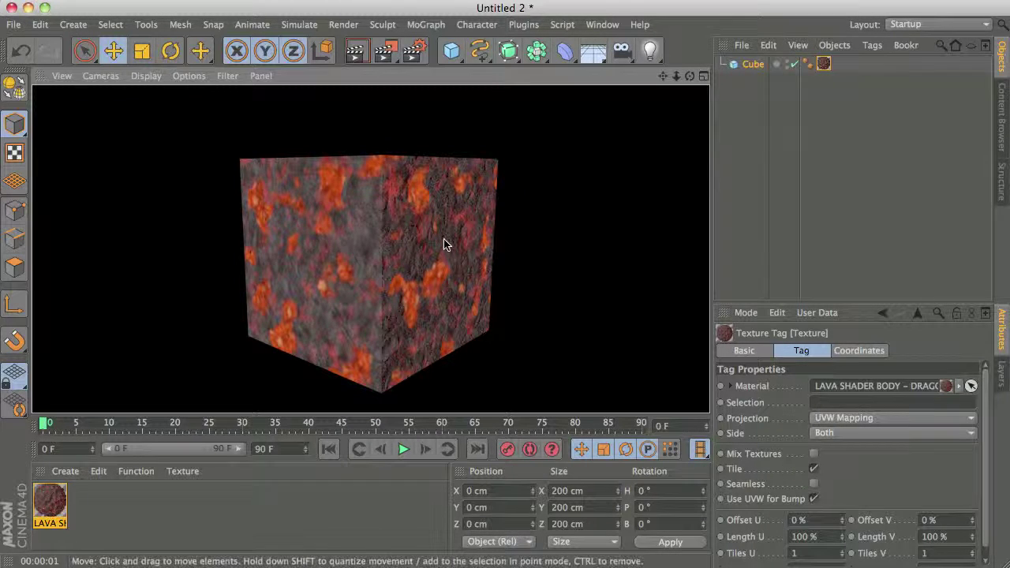
Set the projection of the cube's lava texture tag to Cubic.
left_click(824, 64)
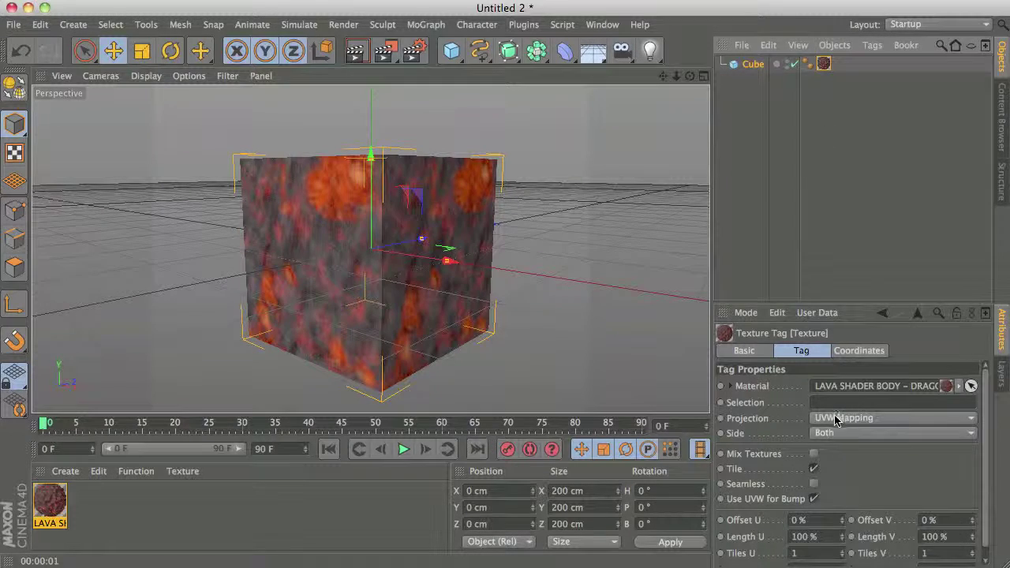
left_click(836, 420)
left_click(830, 483)
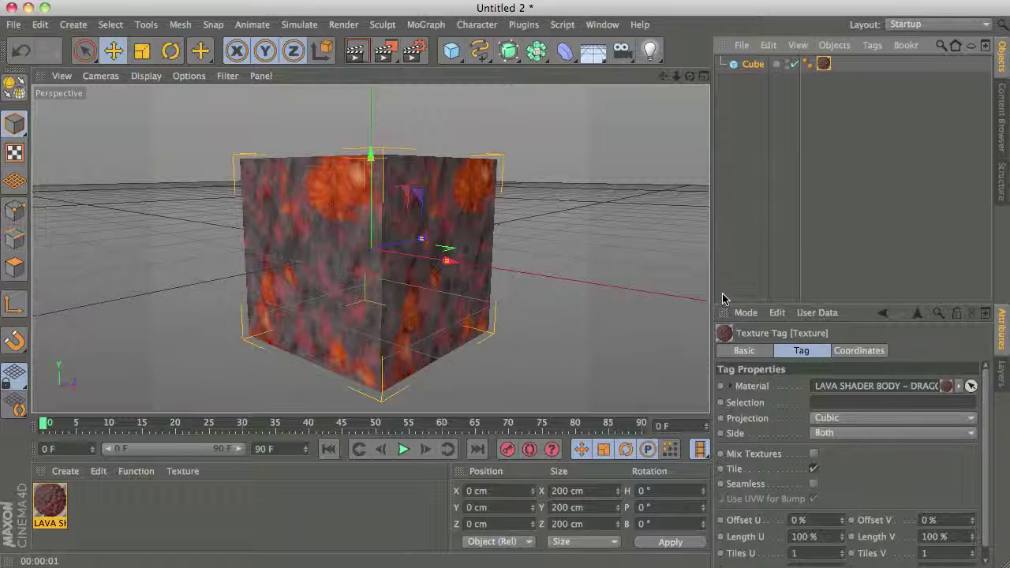
Set the lava texture tag's Length U and Length V to 50%, and render the cube in the viewport.
double_click(826, 539)
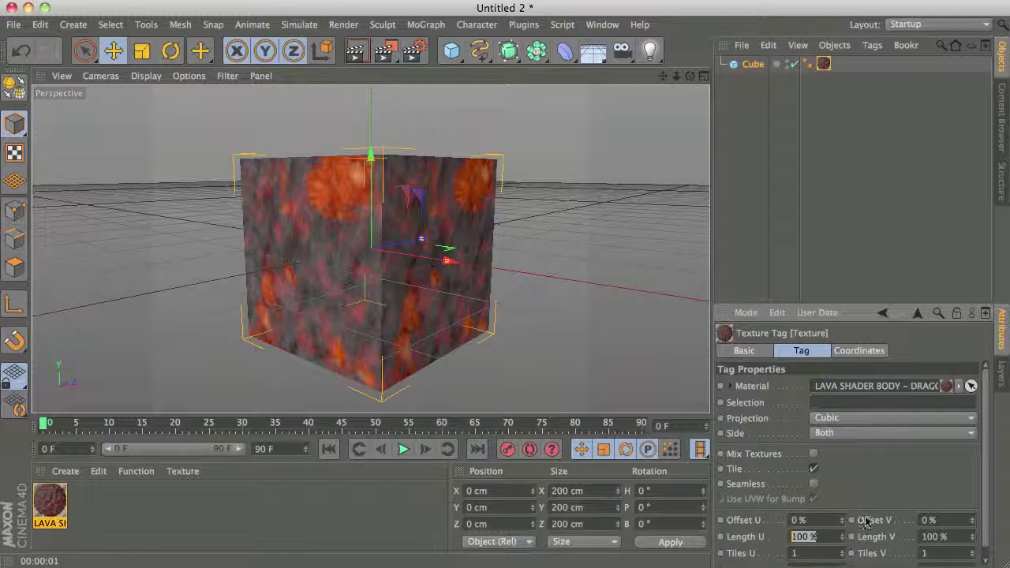
type("50")
key("Tab")
type("50")
key("Return")
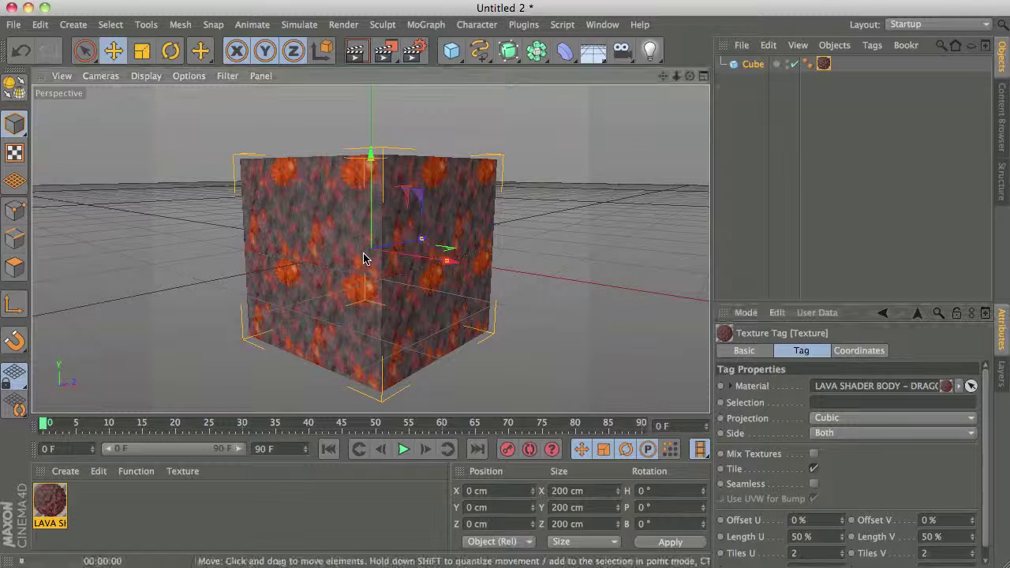
key("super+r")
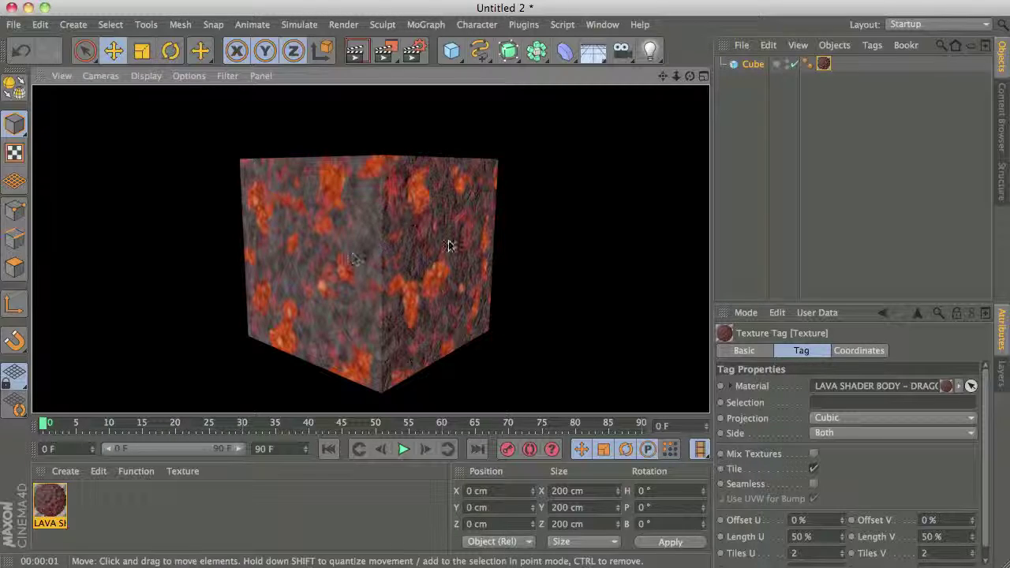
Add a null object and transfer the cube's lava texture tag to it, with Length U and Length V set to 100%.
left_click(740, 84)
left_click_drag(452, 50, 483, 70)
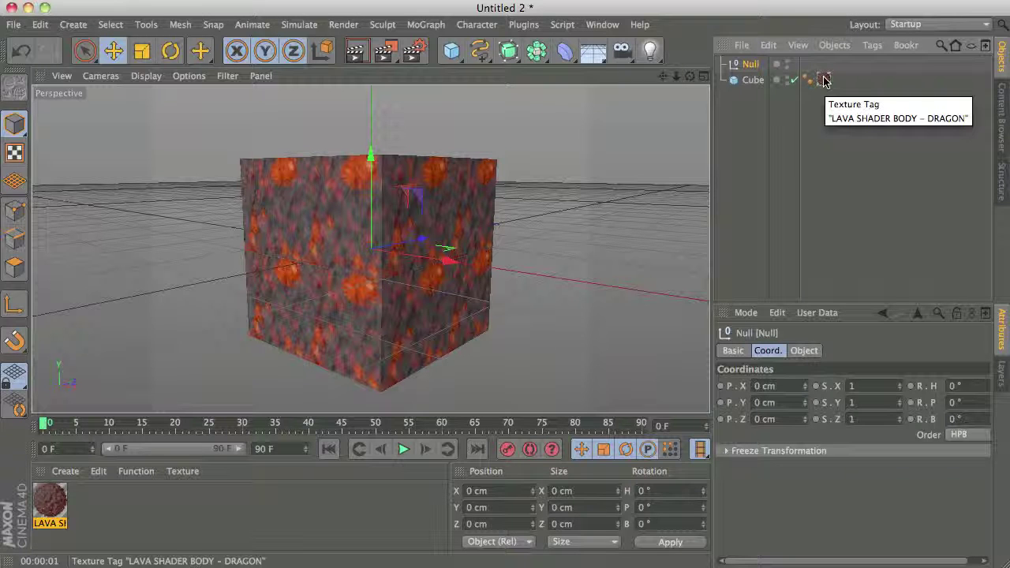
left_click_drag(824, 80, 785, 65)
left_click_drag(814, 537, 762, 528)
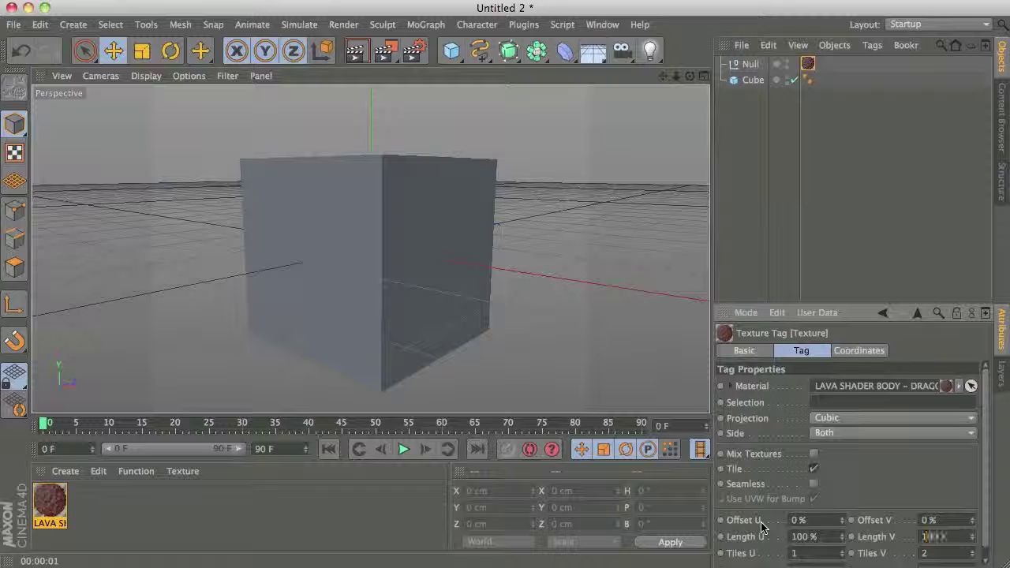
Set the null's scale to 0.5 on the X, Y and Z axes.
left_click(750, 64)
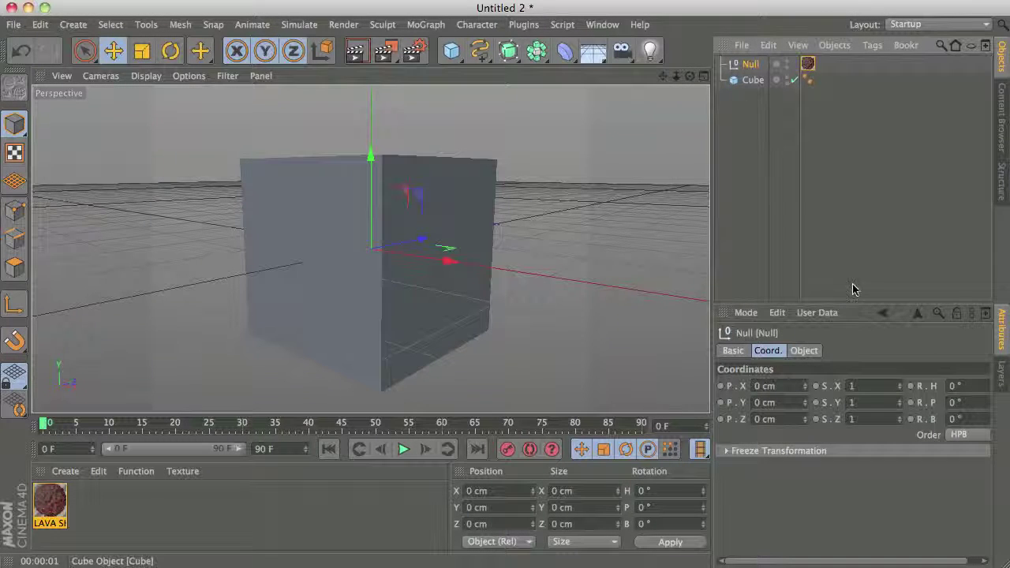
left_click_drag(858, 385, 778, 386)
type("0.5")
key("Tab")
type("0")
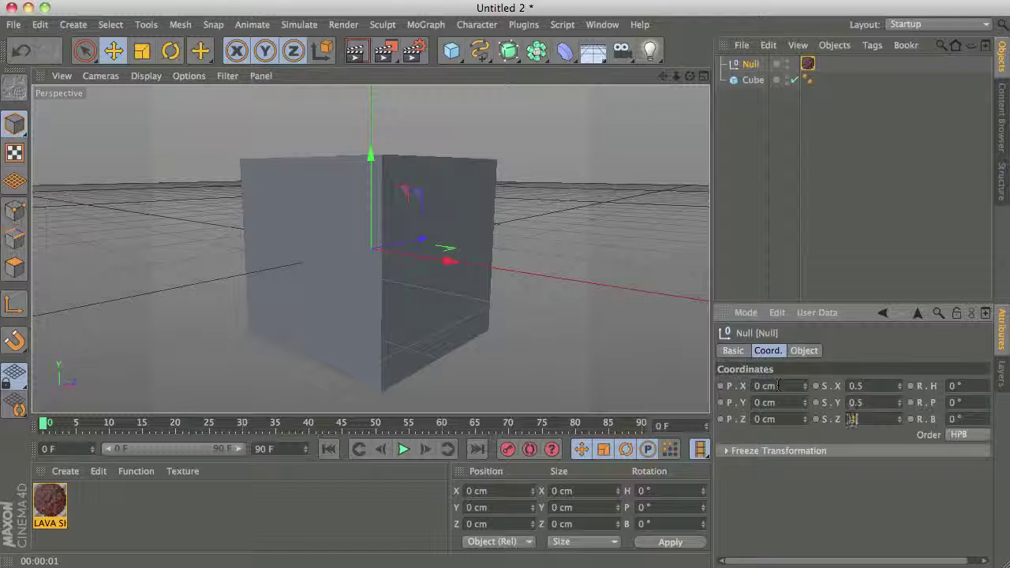
Make the cube a child of the null, render it in the viewport, and deselect everything.
left_click_drag(758, 79, 753, 69)
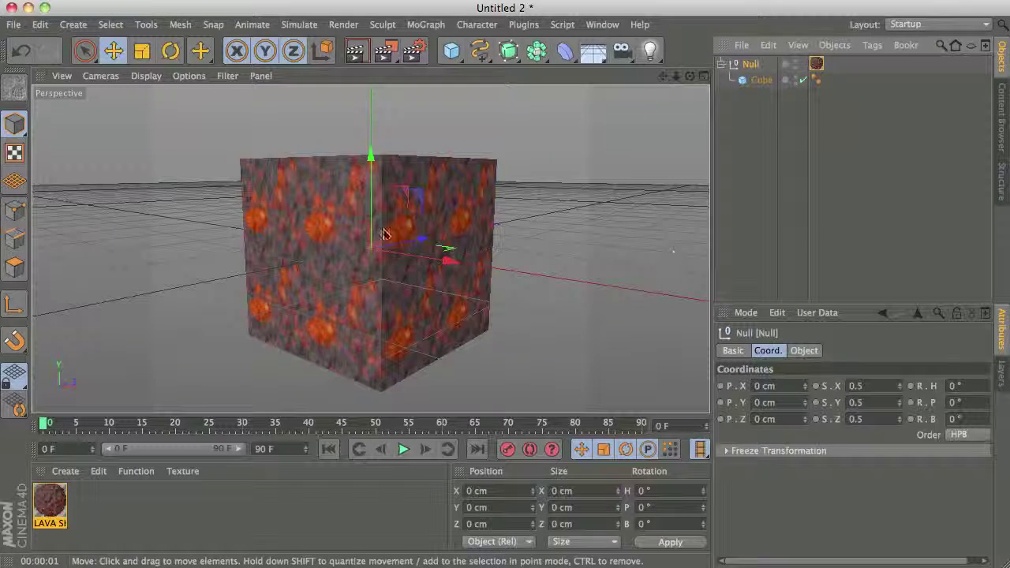
key("ctrl+r")
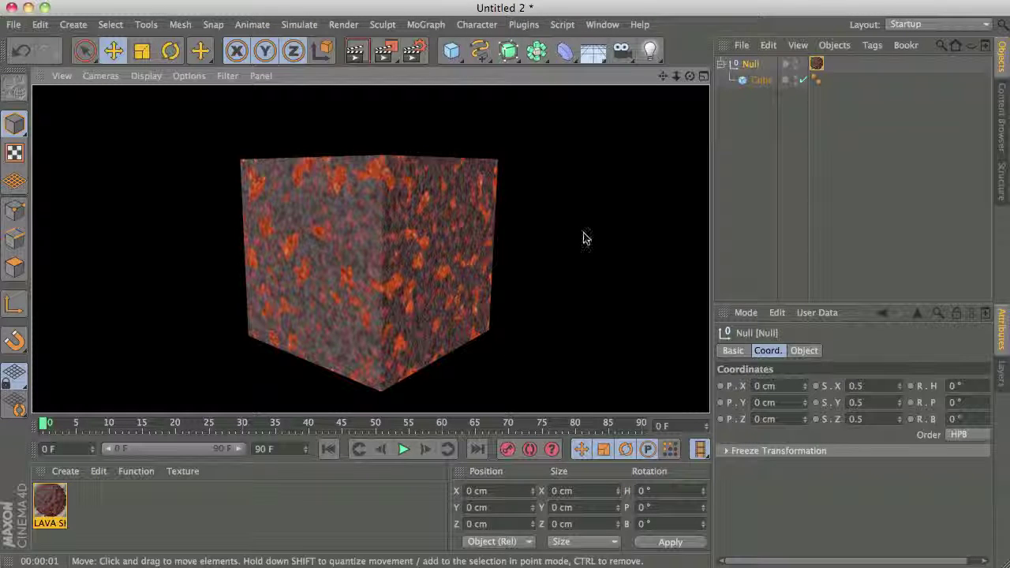
left_click(762, 150)
Duplicate the null with its cube and move the copy about 271 cm along the X axis.
scroll(489, 292, "down", 3)
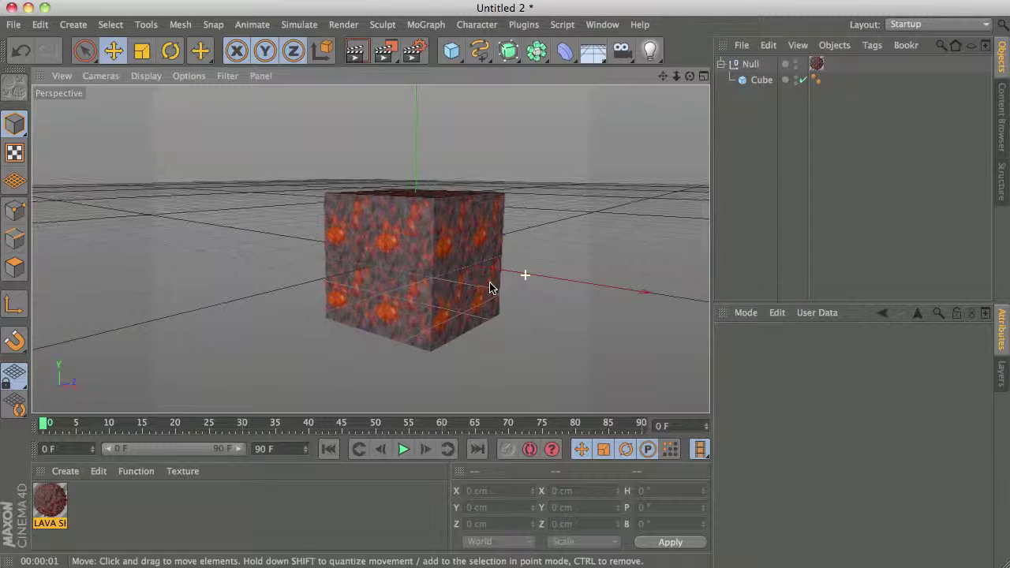
left_click_drag(662, 77, 372, 248)
left_click(751, 64)
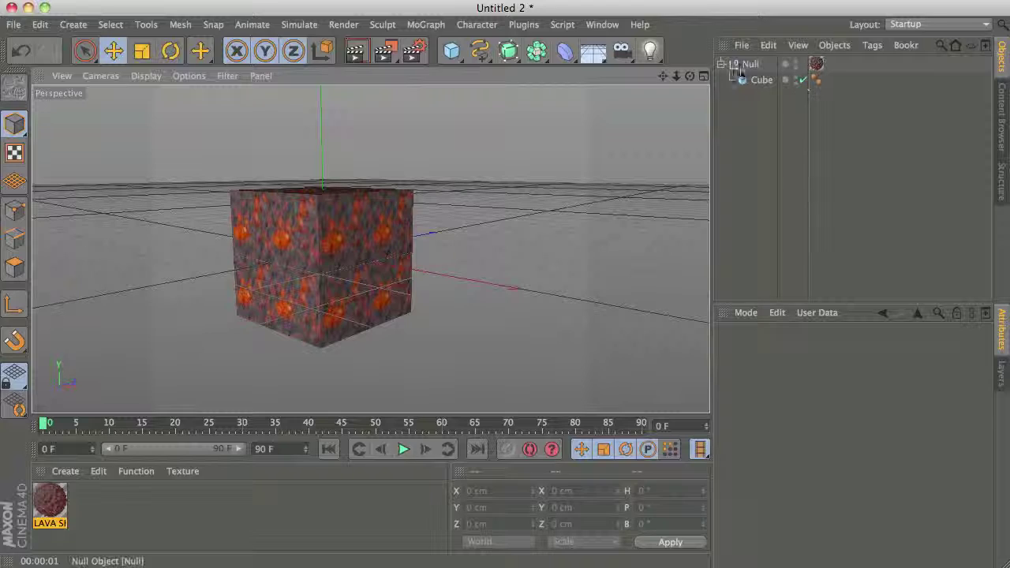
left_click_drag(380, 267, 593, 275, "alt")
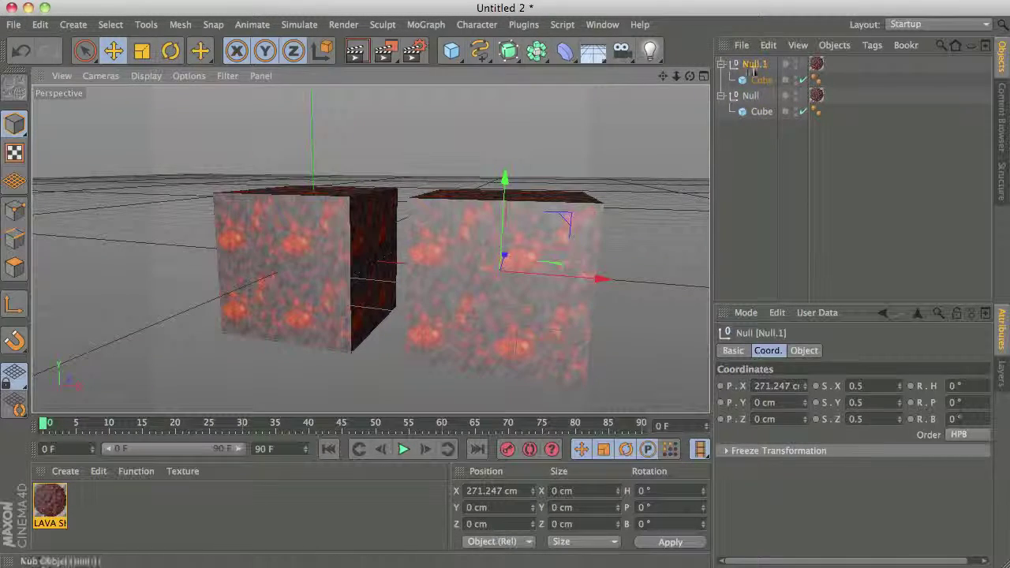
Try an X scale of 0.1 on the duplicated null with its cube still nested, and undo it.
double_click(860, 386)
type("0.1")
key("Return")
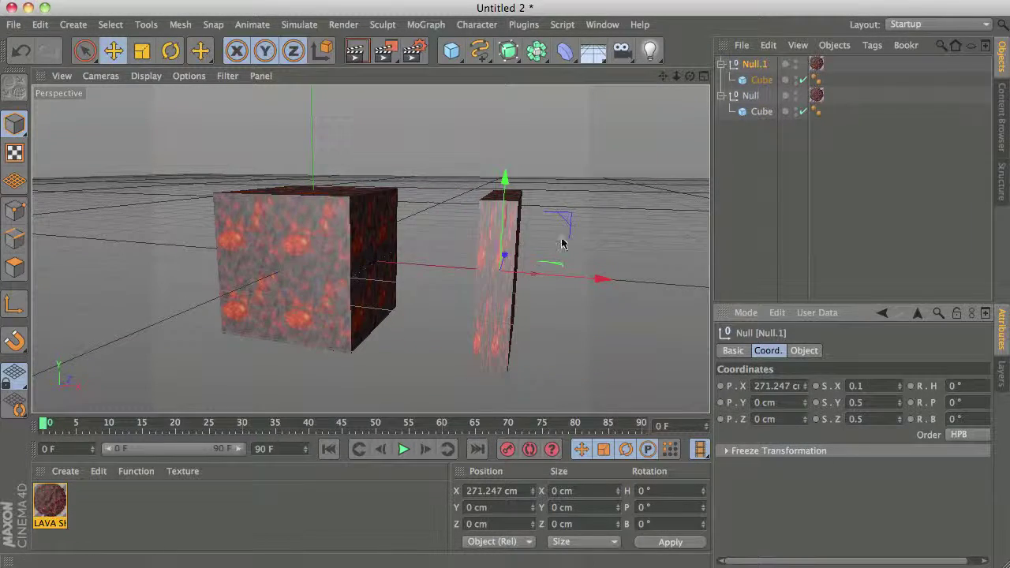
key("super+z")
left_click(770, 195)
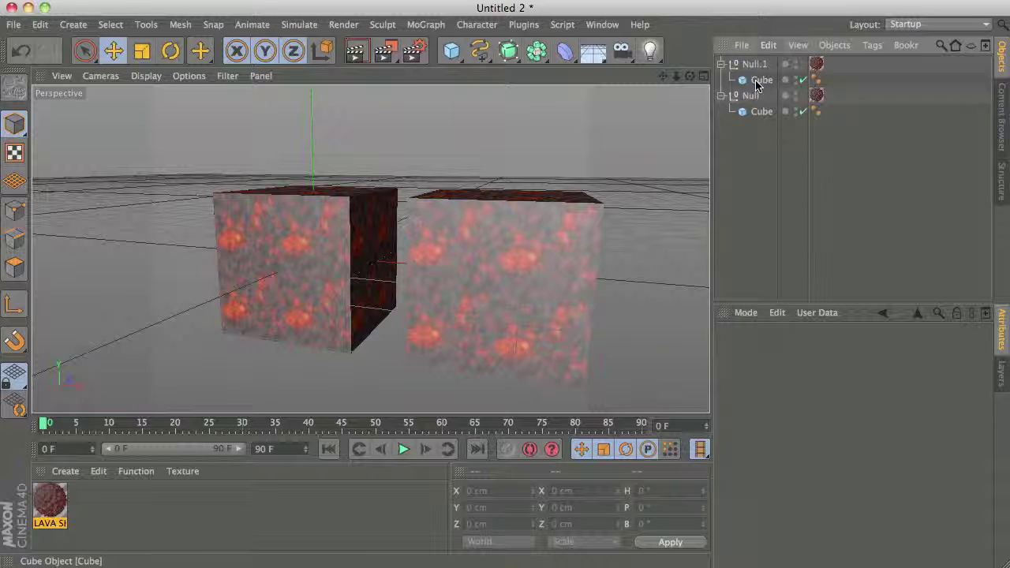
Take the cube out of Null.1 and set that null's scale to 0.1 on all three axes.
left_click_drag(758, 85, 758, 158)
left_click(754, 64)
left_click_drag(884, 389, 847, 391)
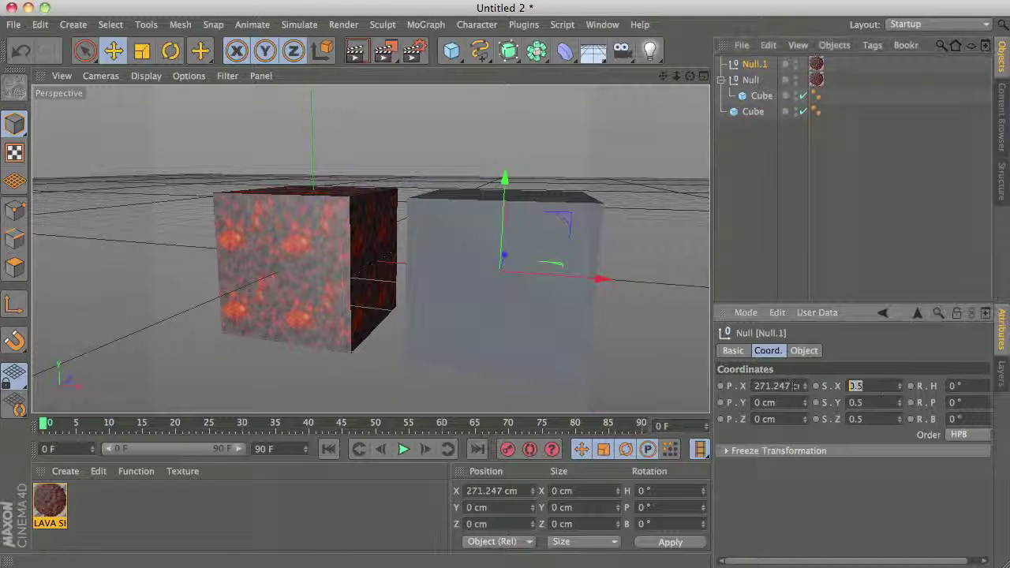
type("0")
key("Tab")
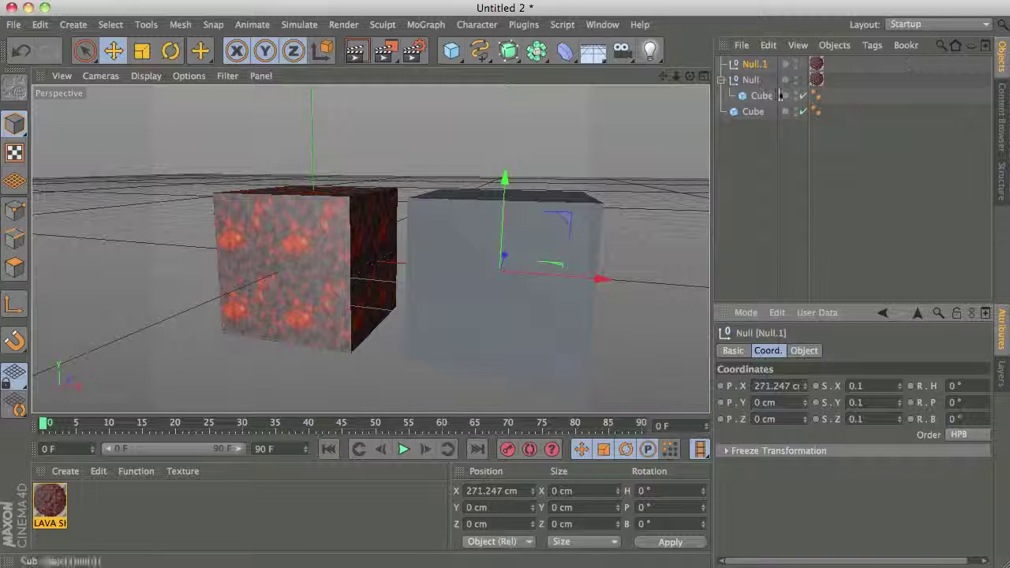
Nest the loose cube back under Null.1 and render both cubes in the viewport to compare their texture scale.
left_click_drag(753, 112, 755, 66)
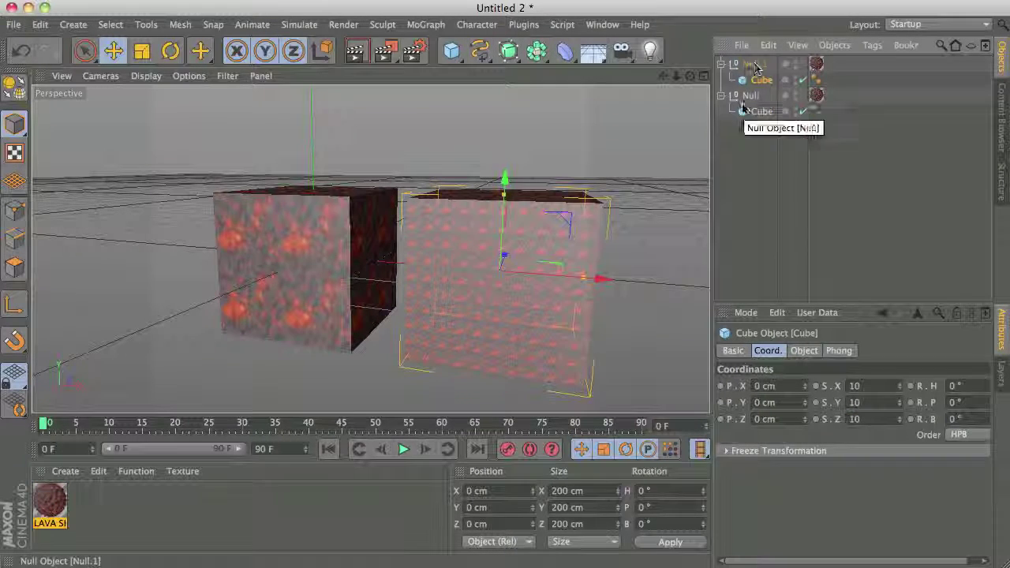
key("ctrl+r")
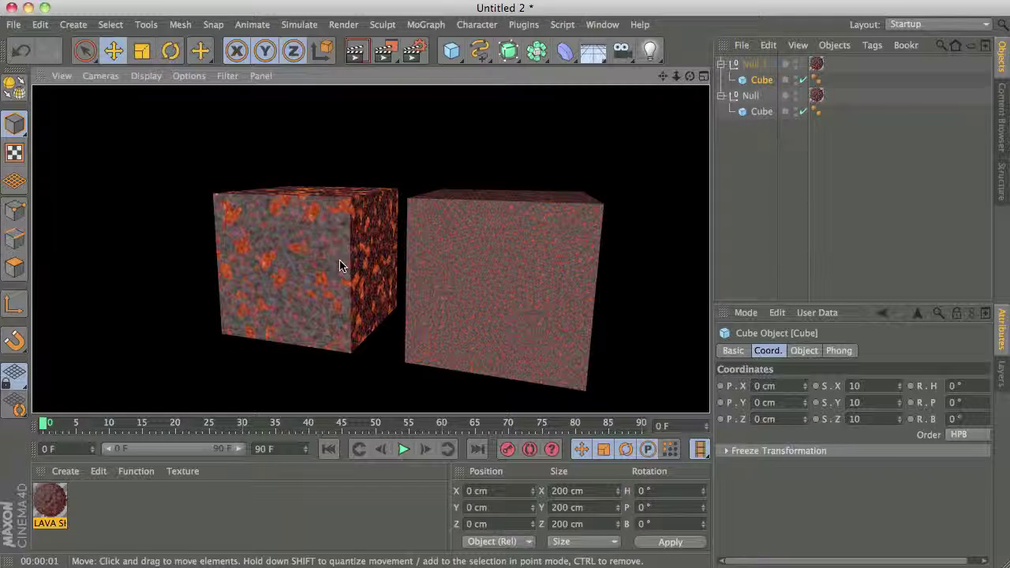
left_click_drag(562, 286, 566, 327, "alt")
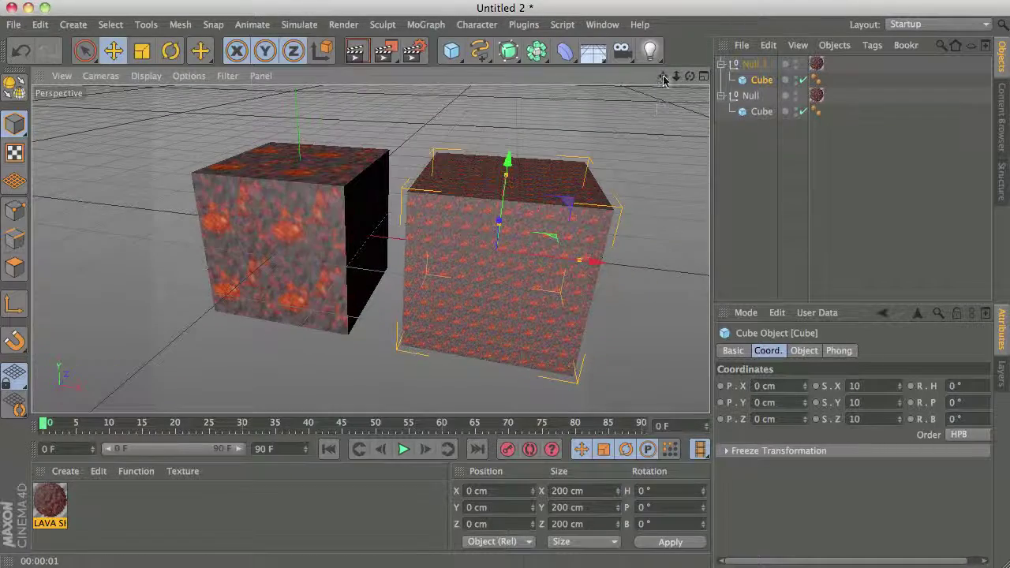
left_click_drag(663, 79, 652, 81)
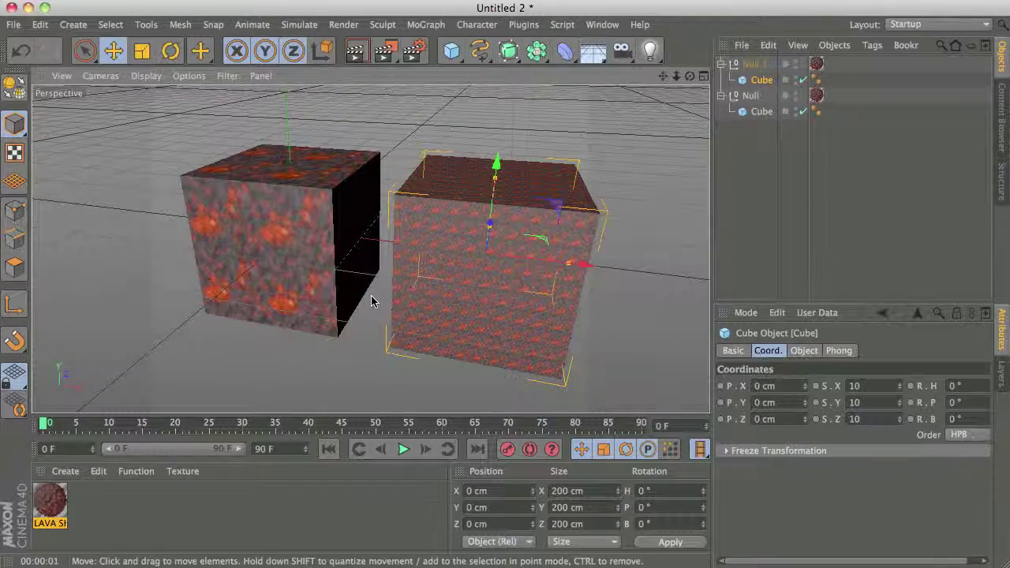
left_click(753, 198)
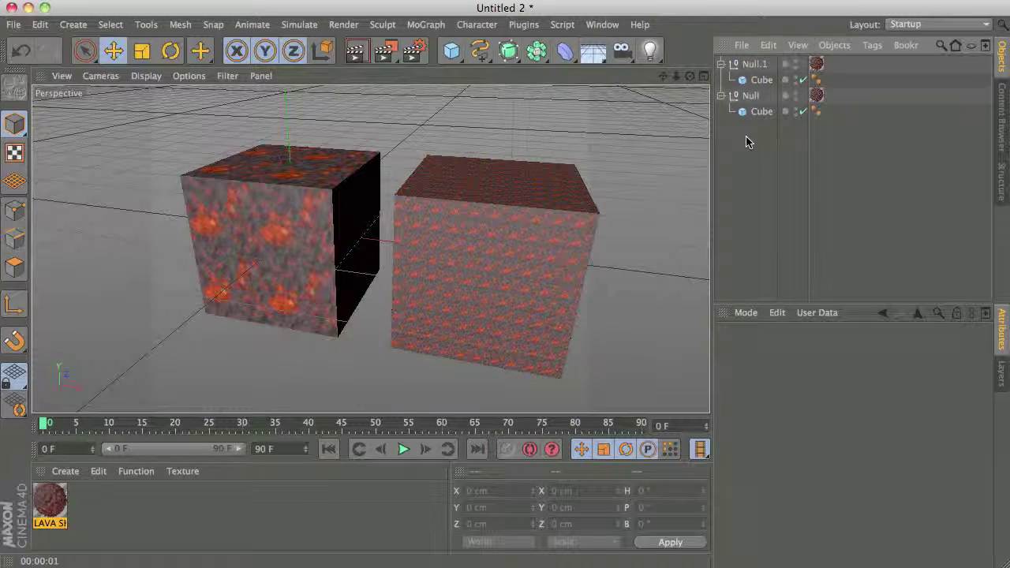
Try rotating the cube inside the original null on its own, and undo the rotation.
left_click(762, 111)
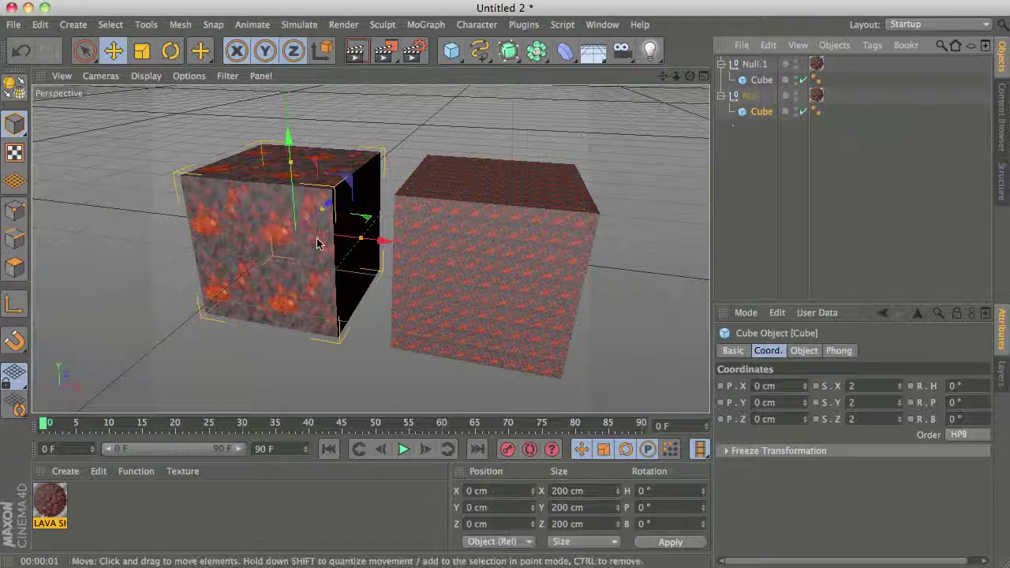
key("r")
left_click_drag(275, 226, 245, 196)
key("super+z")
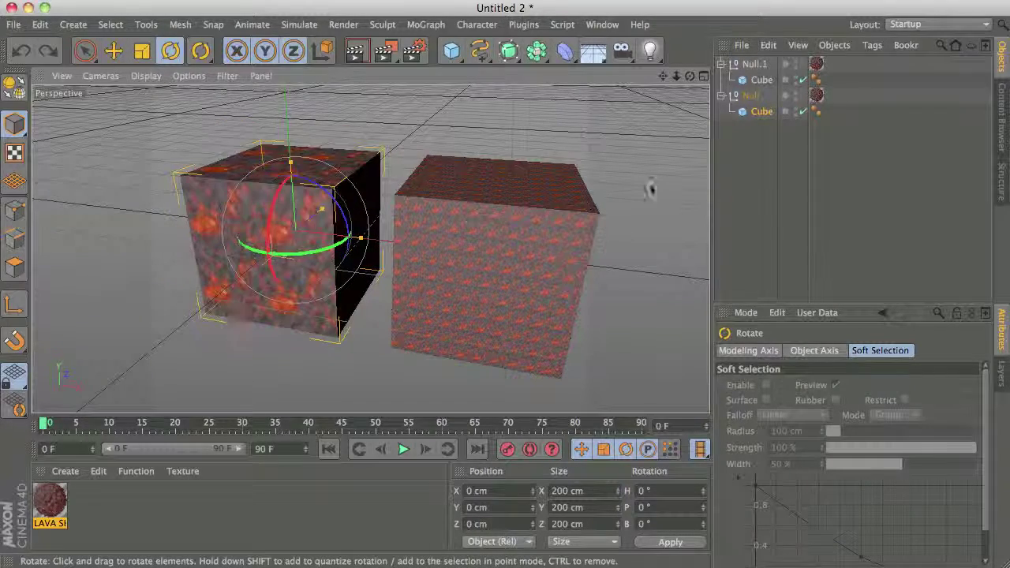
Try rotating the original null together with its cube, undo the rotation, and clear the selection.
left_click(750, 97)
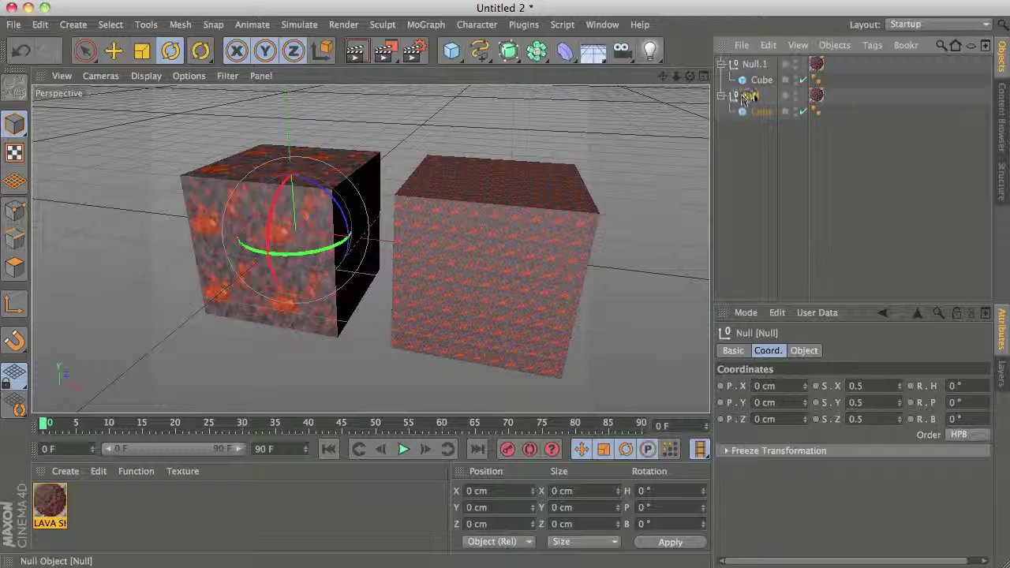
mouse_move(265, 223)
left_mouse_down()
mouse_move(264, 263)
mouse_move(297, 165)
mouse_move(274, 239)
left_mouse_up()
key("super+z")
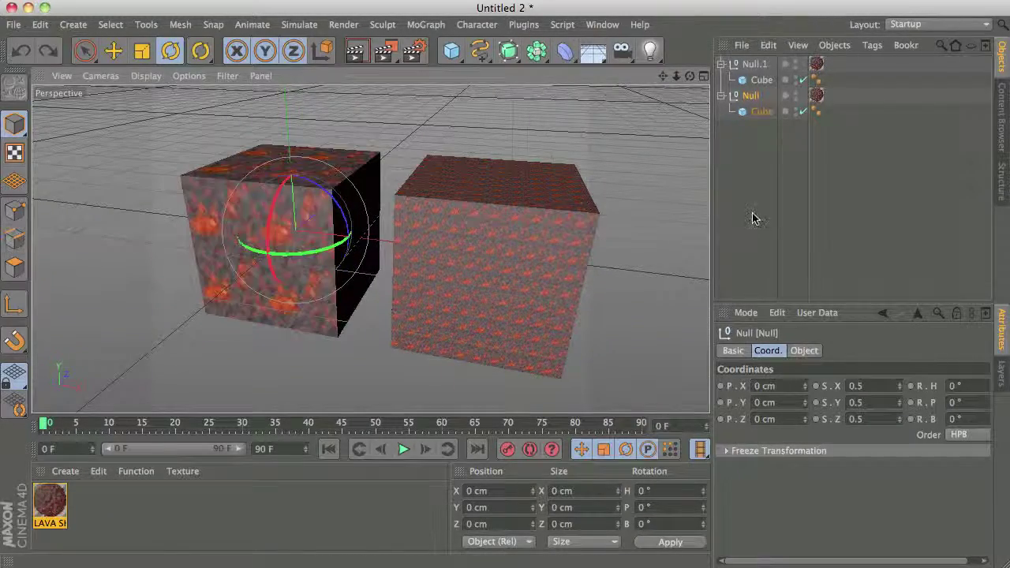
left_click(751, 217)
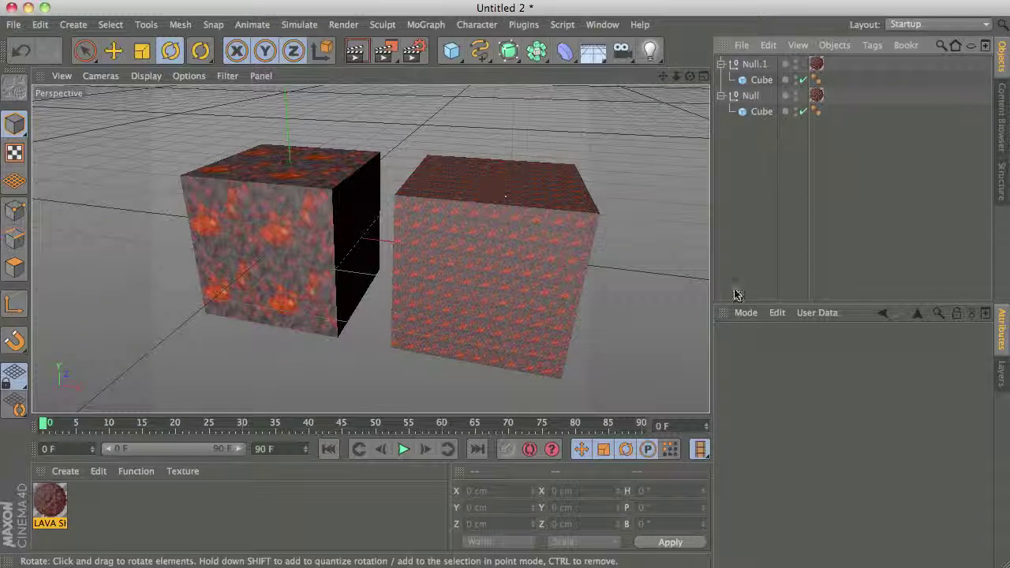
Switch to the 03 LIGHTS & MATERIALS - MKL II.c4d project and examine the scale values of the TEXT and EMBLEM nulls with the whole title in view.
left_click(603, 24)
left_click(604, 384)
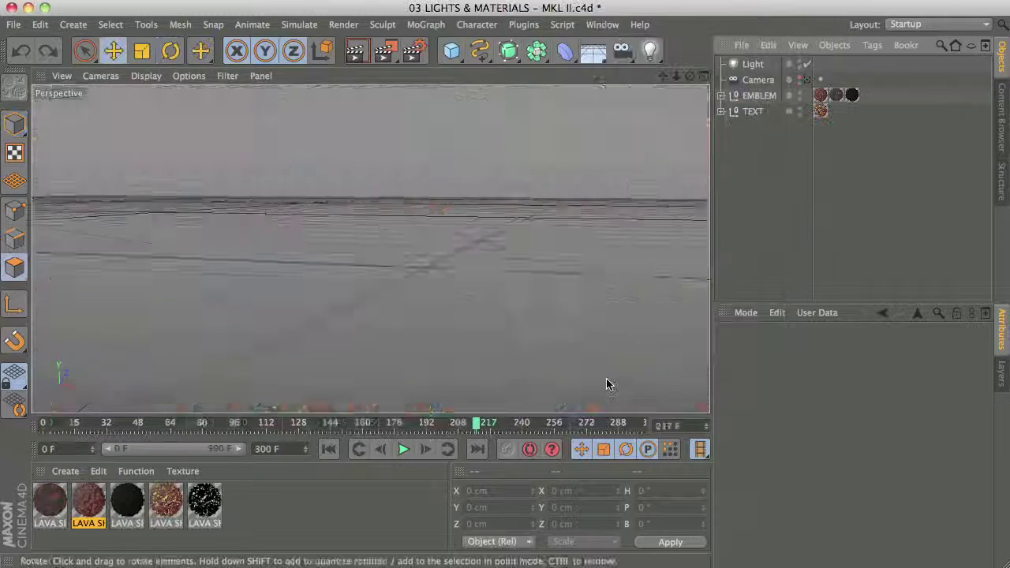
left_click(754, 112)
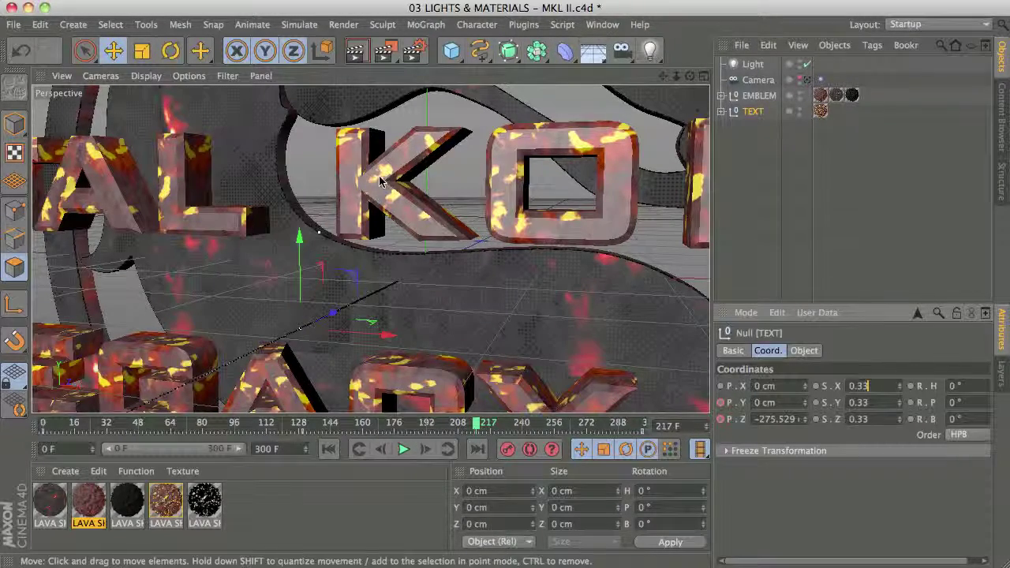
left_click(759, 95)
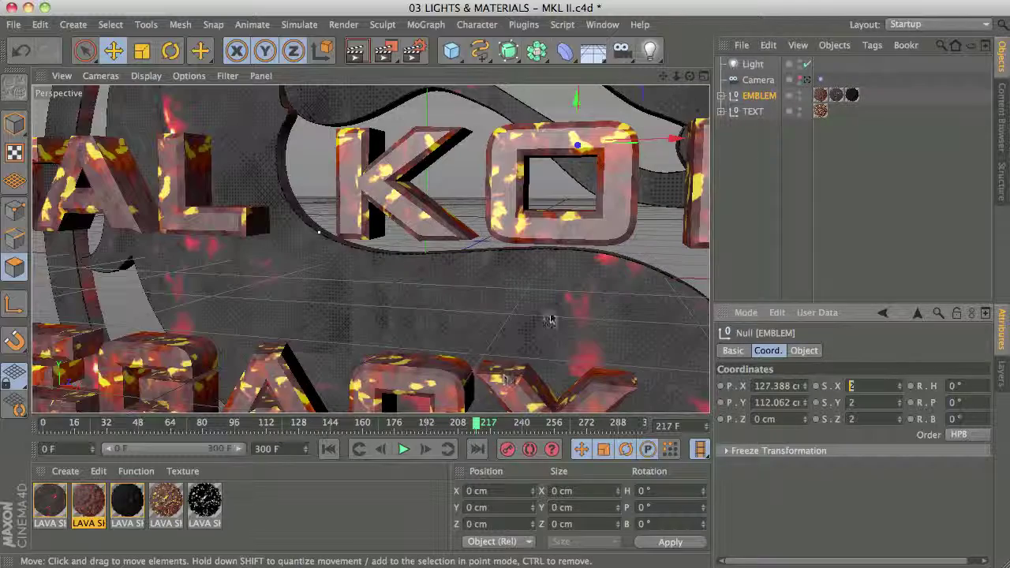
scroll(551, 317, "down", 8)
left_click_drag(663, 76, 558, 63)
scroll(588, 223, "down", 8)
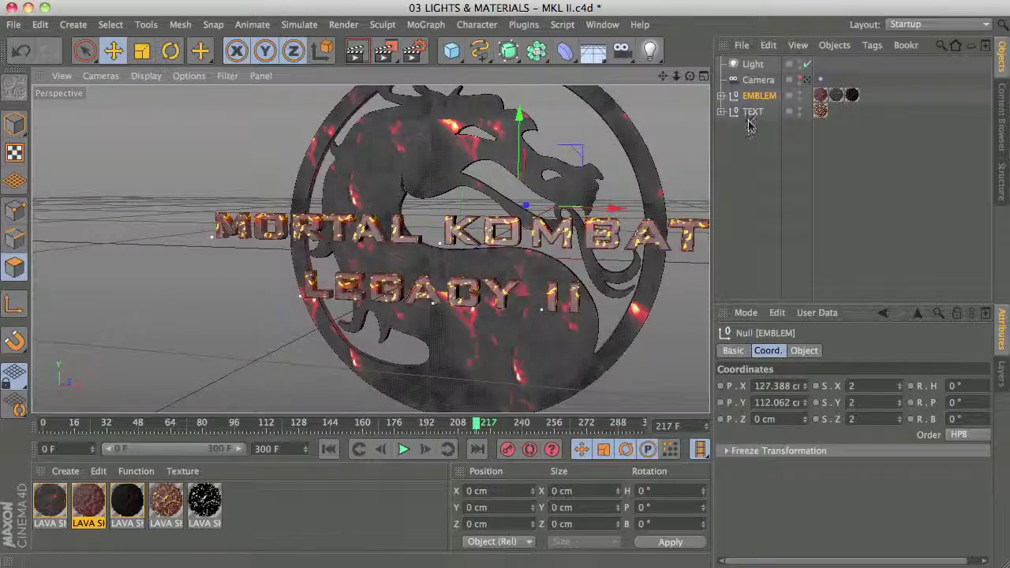
left_click_drag(663, 76, 576, 92)
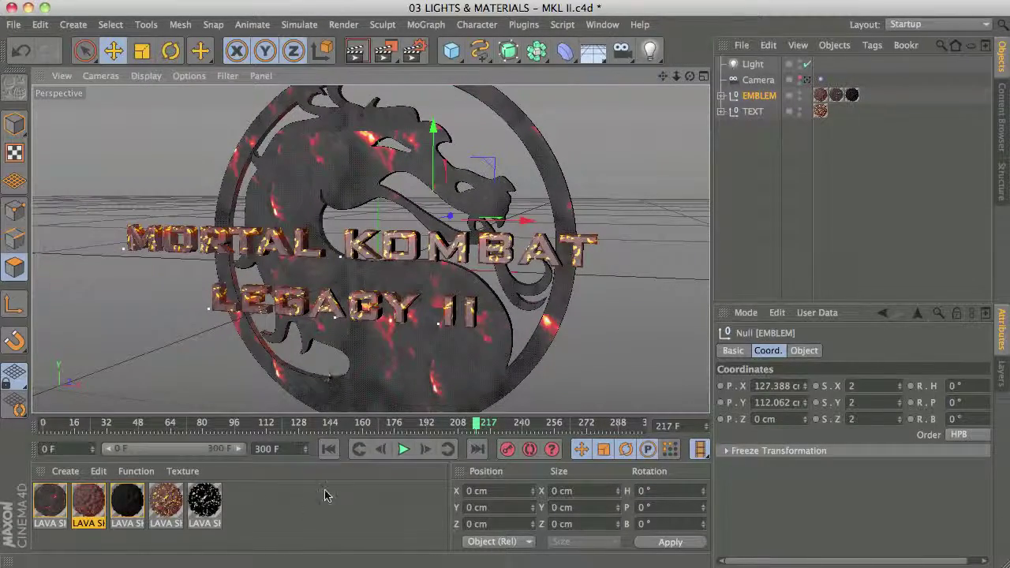
Set the render output's save format to QuickTime Movie with the alpha channel enabled, and close the render settings.
left_click(761, 217)
left_click(412, 50)
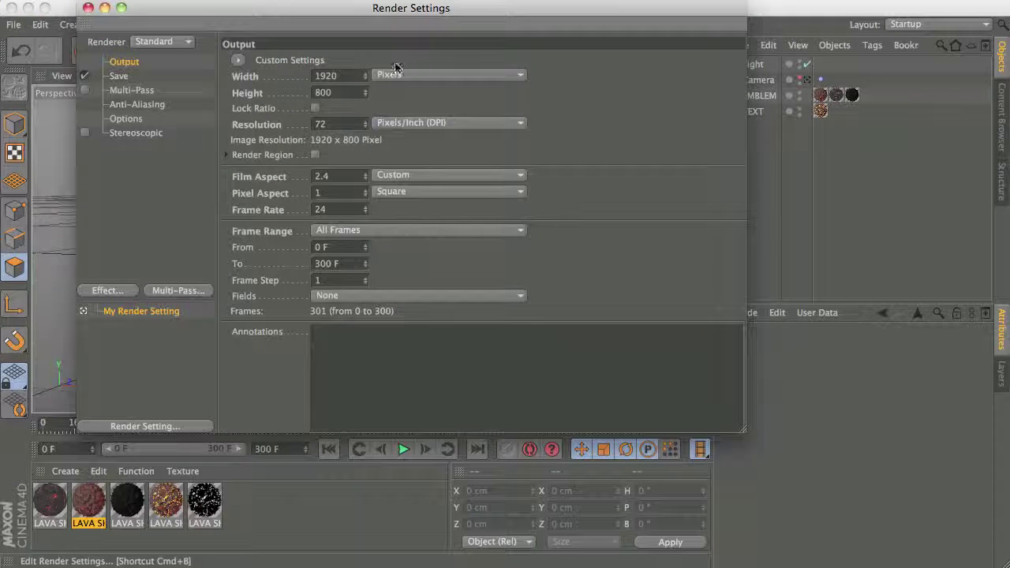
left_click(116, 77)
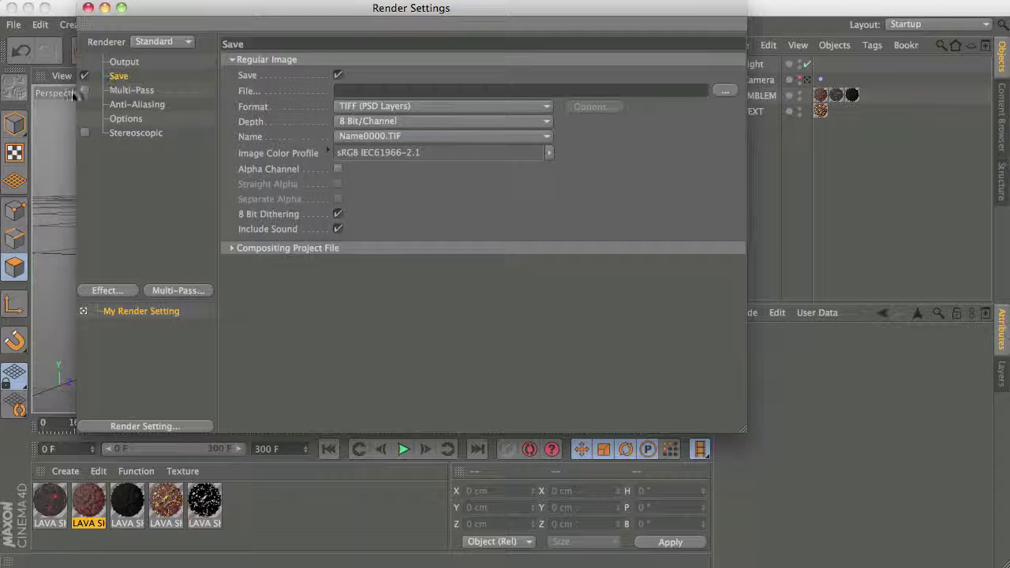
left_click(380, 114)
left_click(379, 530)
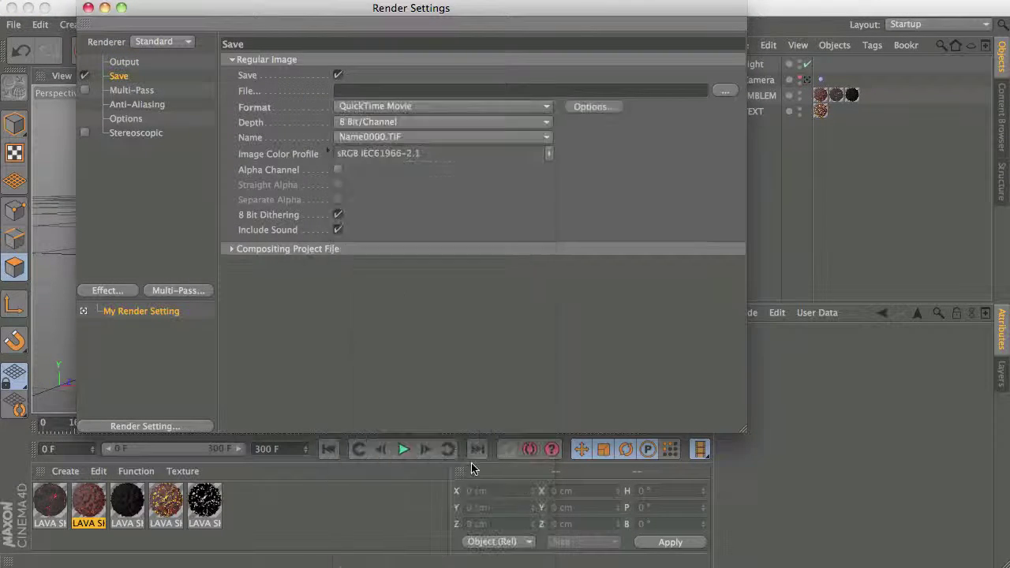
left_click(338, 171)
left_click(87, 6)
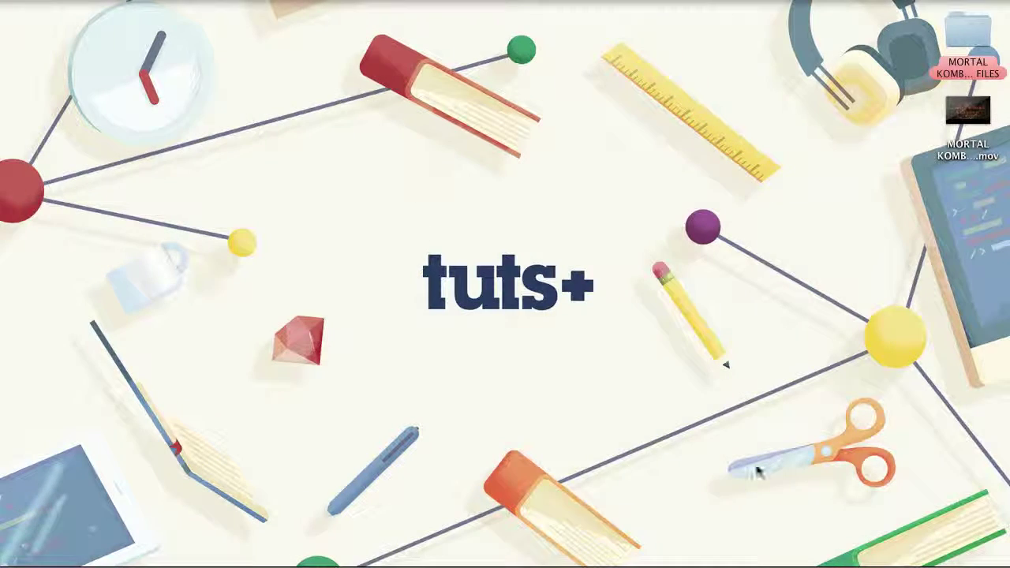
Open the MORTAL KOMBAT LEGACY II – PROJECT FILES folder on the desktop and preview MKL_LOGO_EMBLEM.mov, pausing near its middle.
double_click(955, 32)
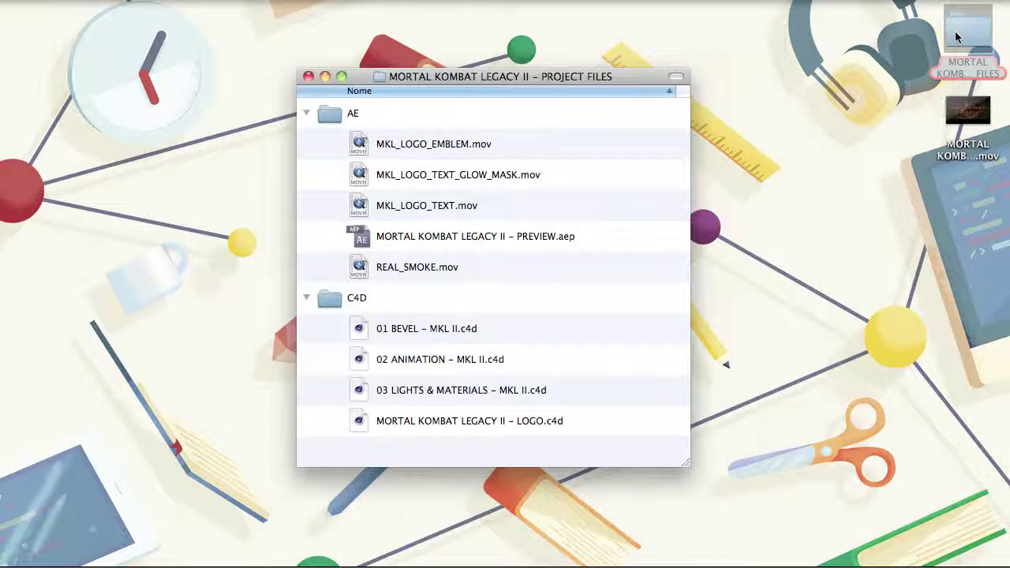
left_click(424, 151)
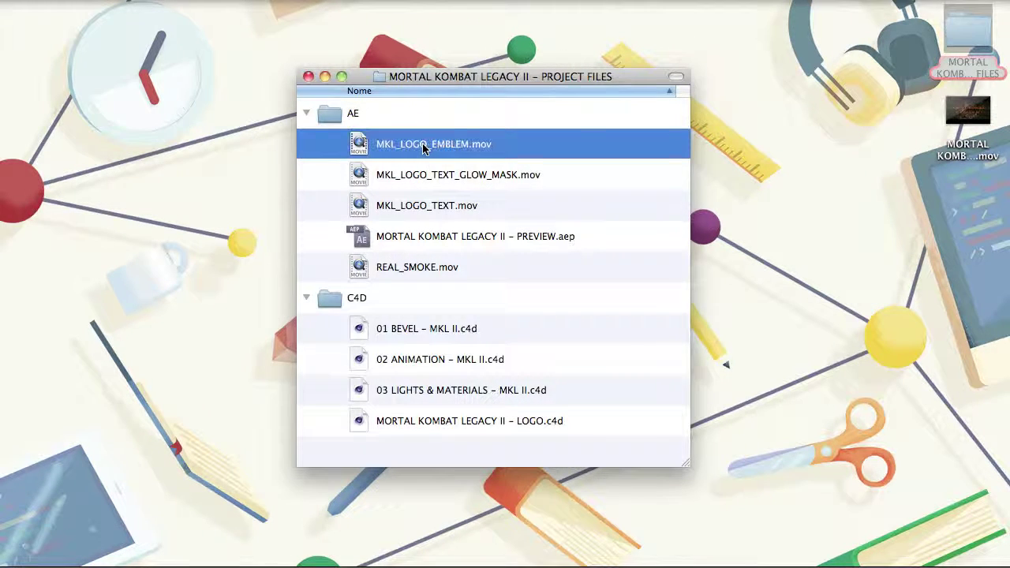
key("space")
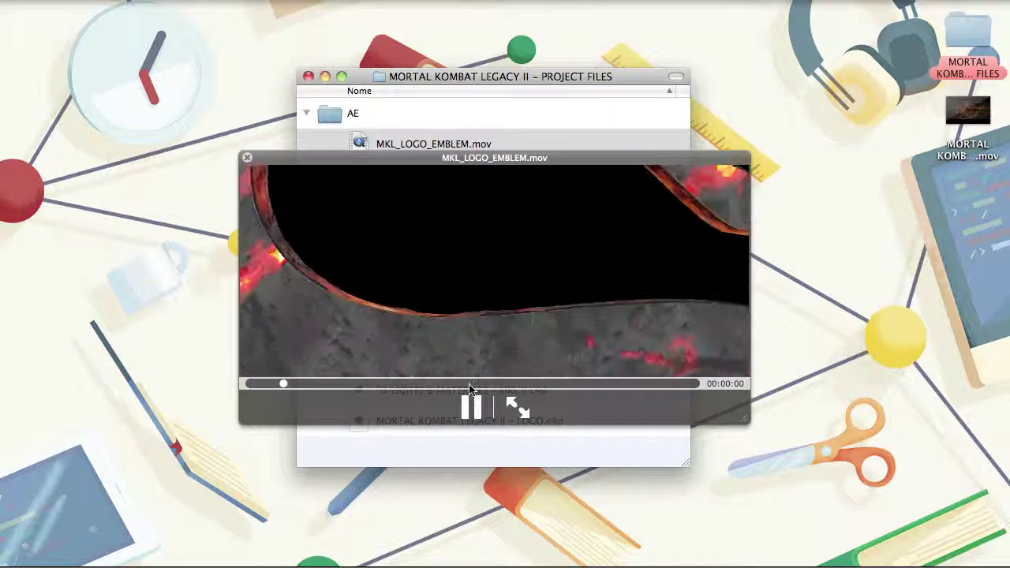
left_click(470, 386)
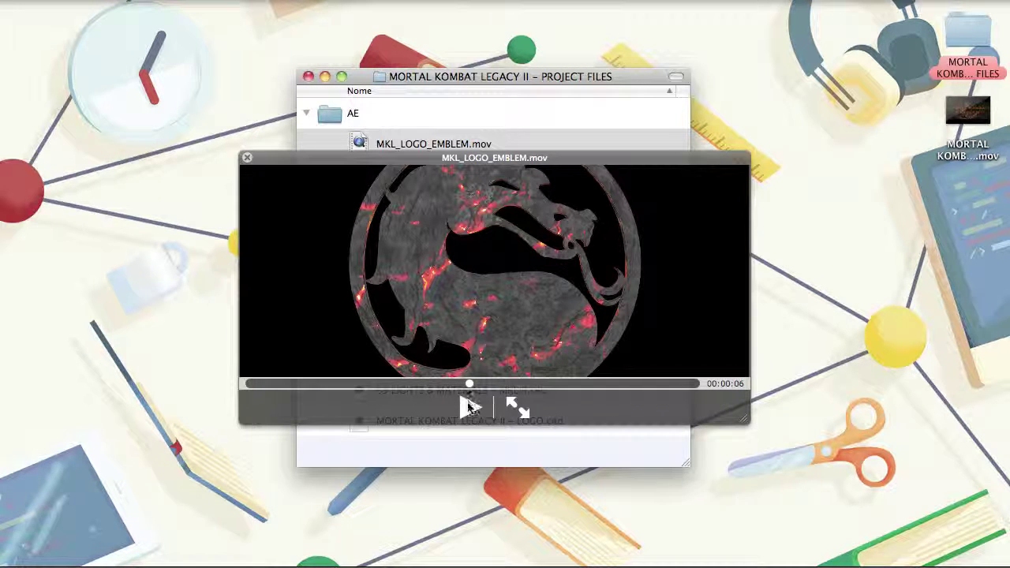
left_click(469, 407)
left_click(470, 407)
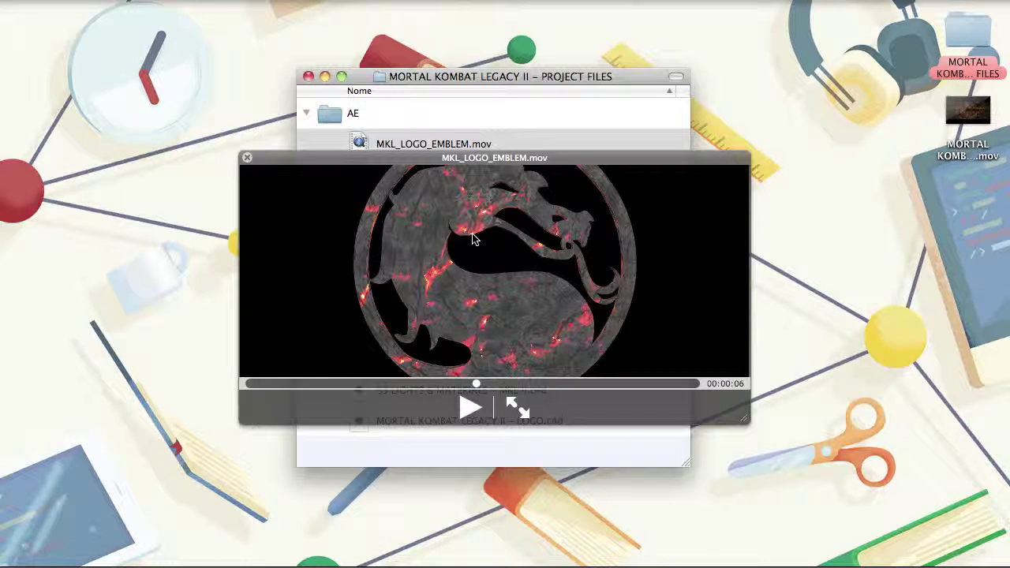
Preview the rendered MKL_LOGO_TEXT.mov from about its middle and pause it.
key("Down")
left_click(457, 390)
left_click(470, 406)
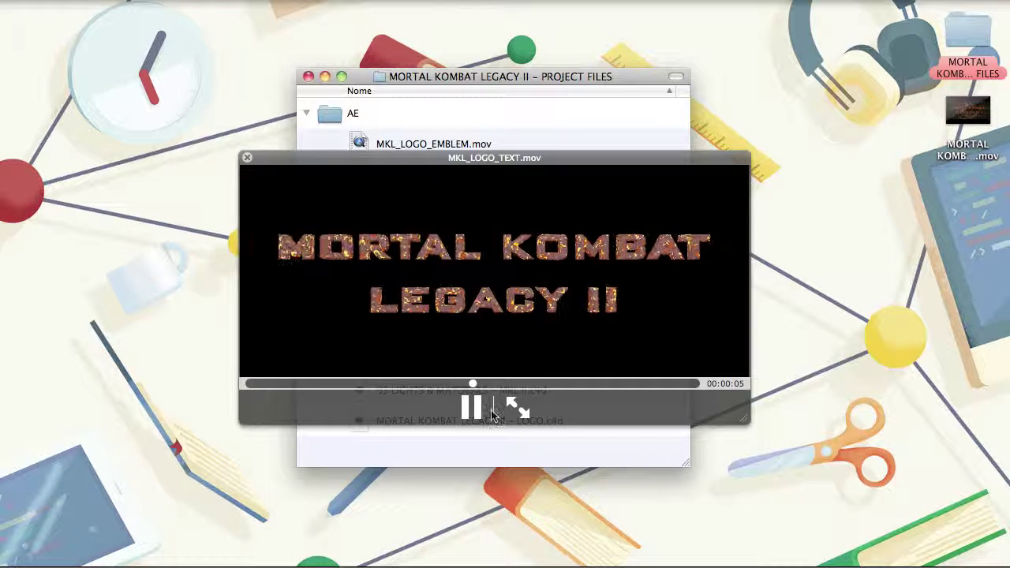
left_click(471, 407)
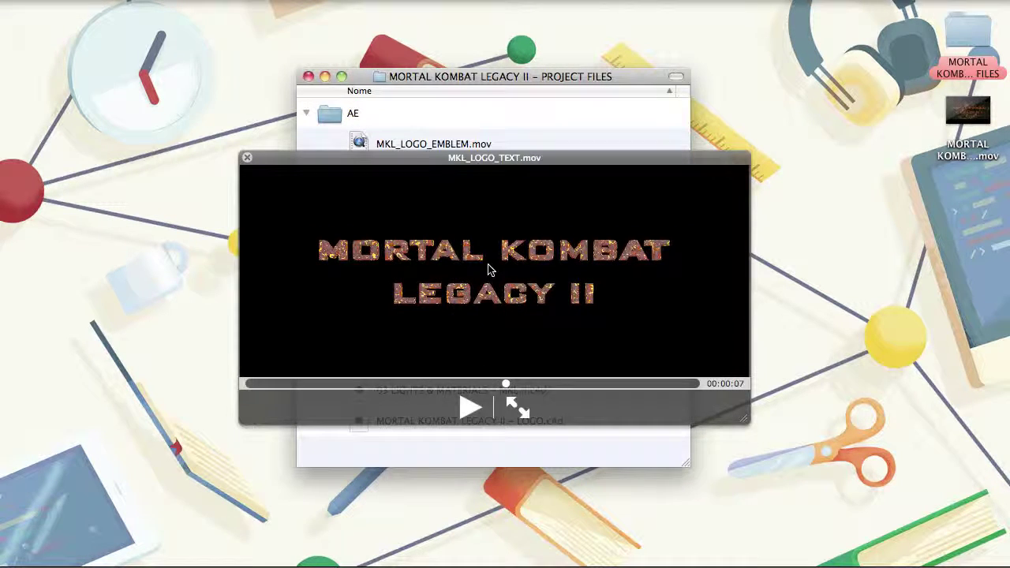
Preview MKL_LOGO_TEXT_GLOW_MASK.mov from about its middle, and close the project files folder.
key("Down")
left_click(483, 385)
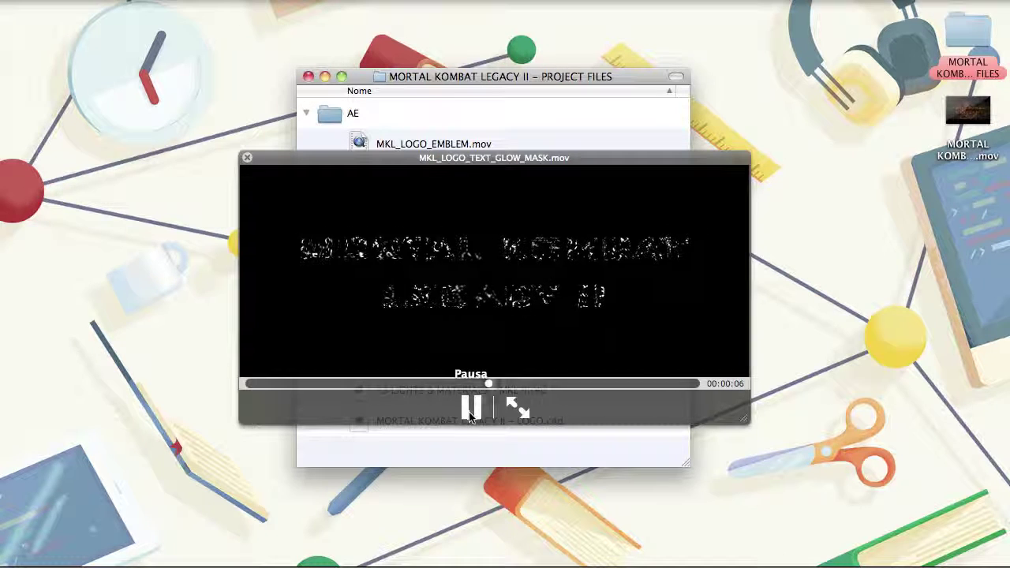
left_click(471, 407)
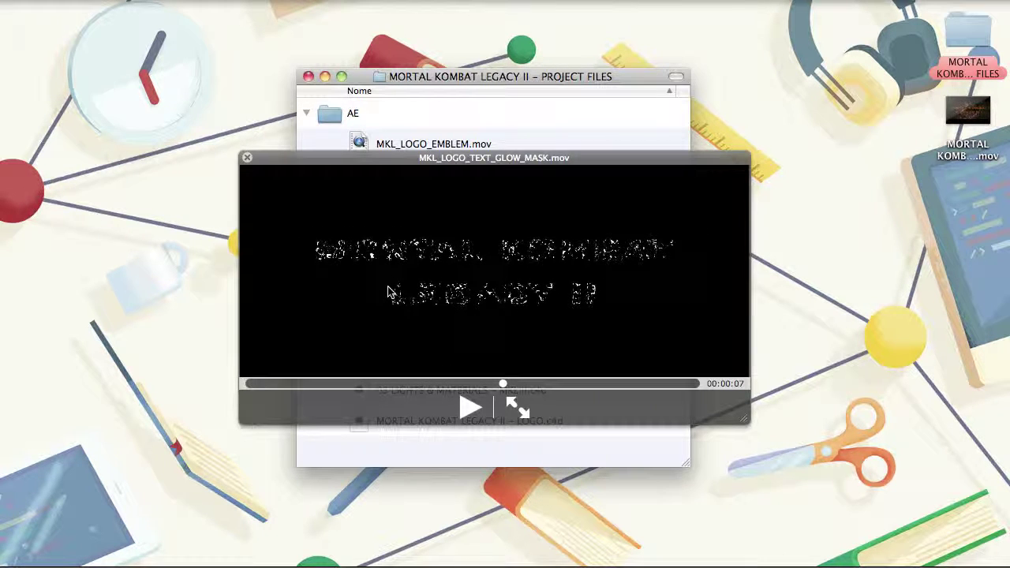
key("space")
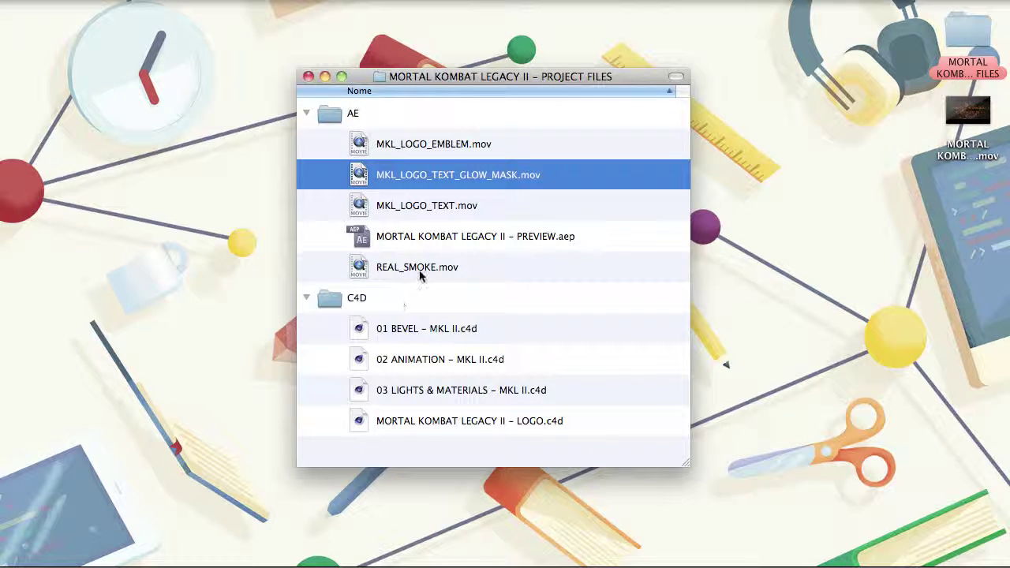
left_click(431, 275)
left_click(463, 303)
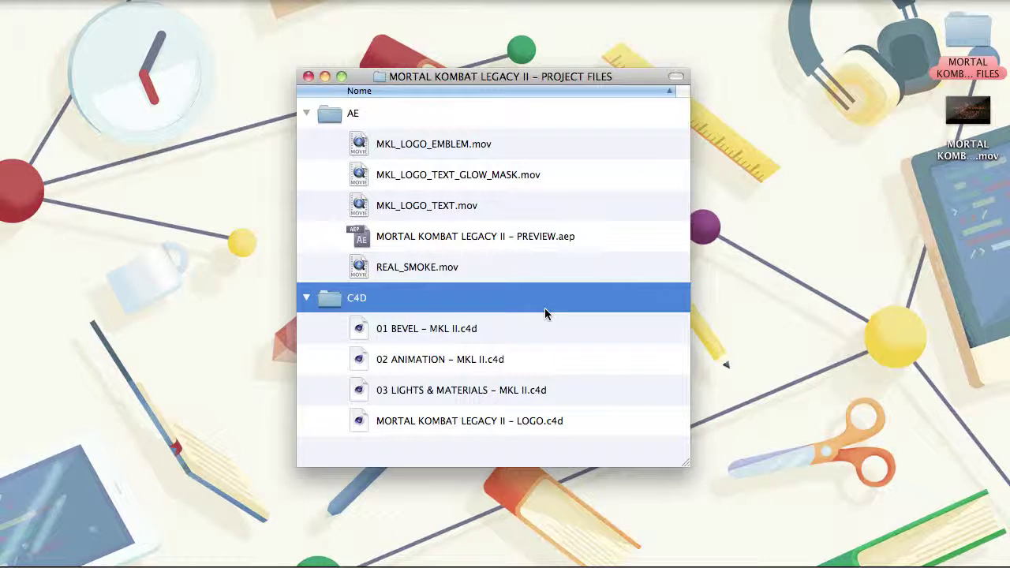
left_click(308, 76)
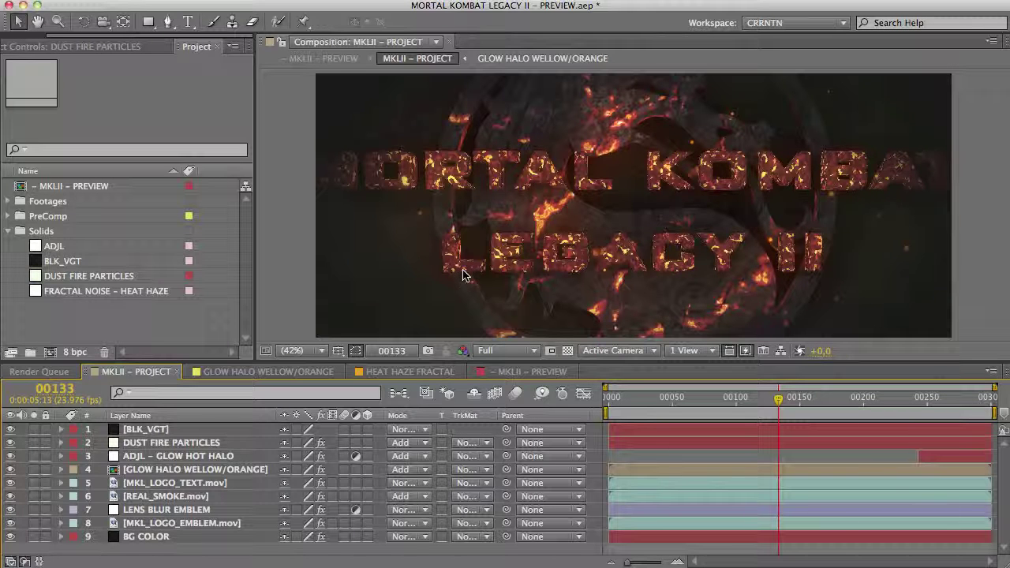
Switch to MORTAL KOMBAT LEGACY II – PREVIEW.aep in After Effects, solo the BG COLOR layer and examine its Fill effect's color values.
left_click(146, 536)
left_click(34, 537)
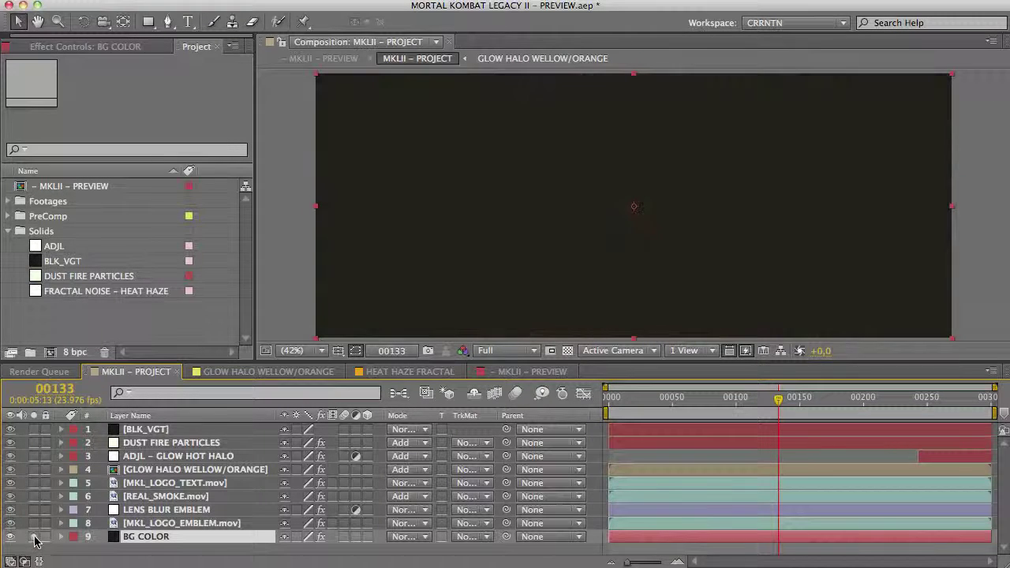
left_click(57, 47)
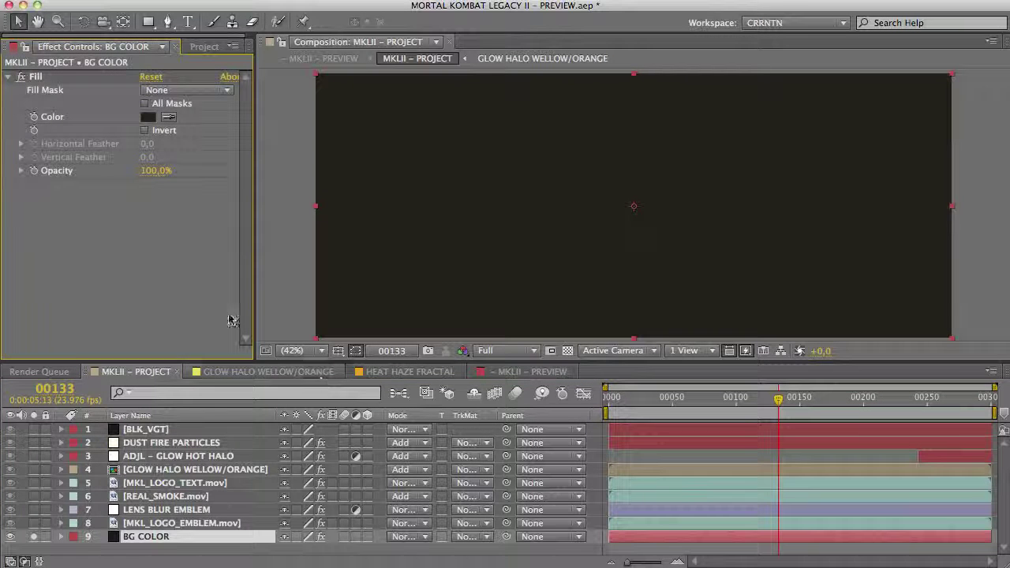
left_click(487, 247)
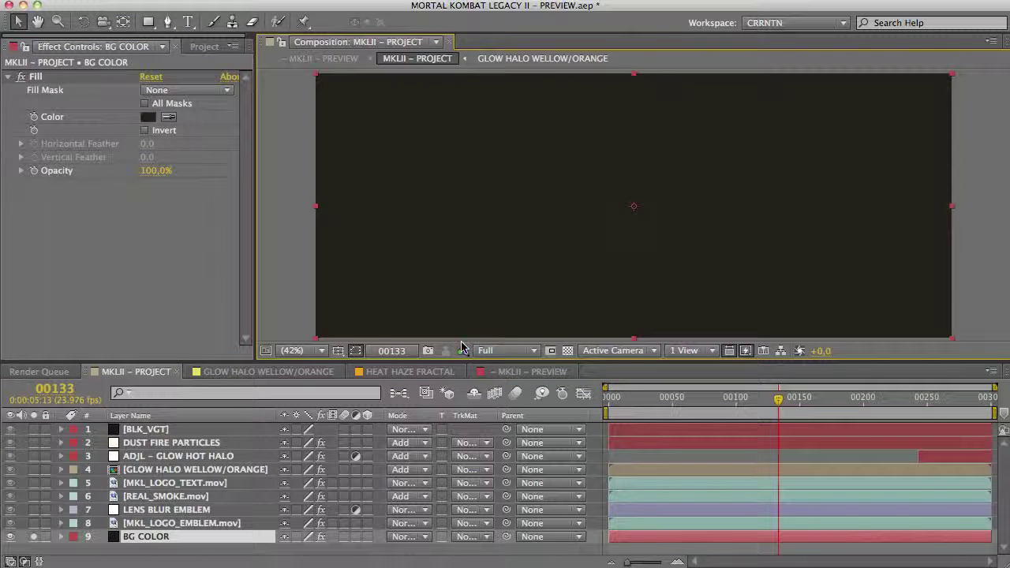
left_click(147, 117)
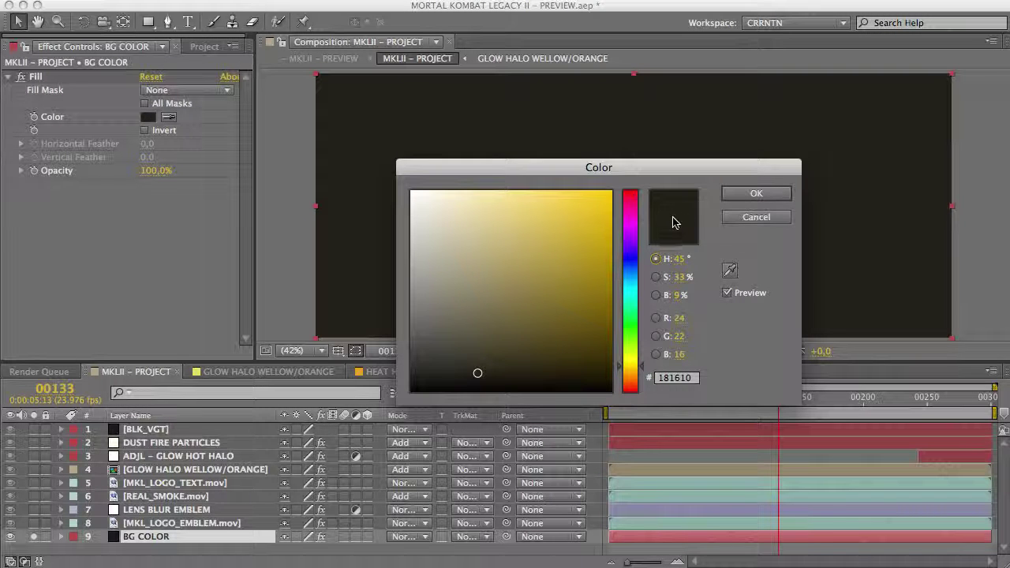
left_click(680, 319)
left_click(678, 355)
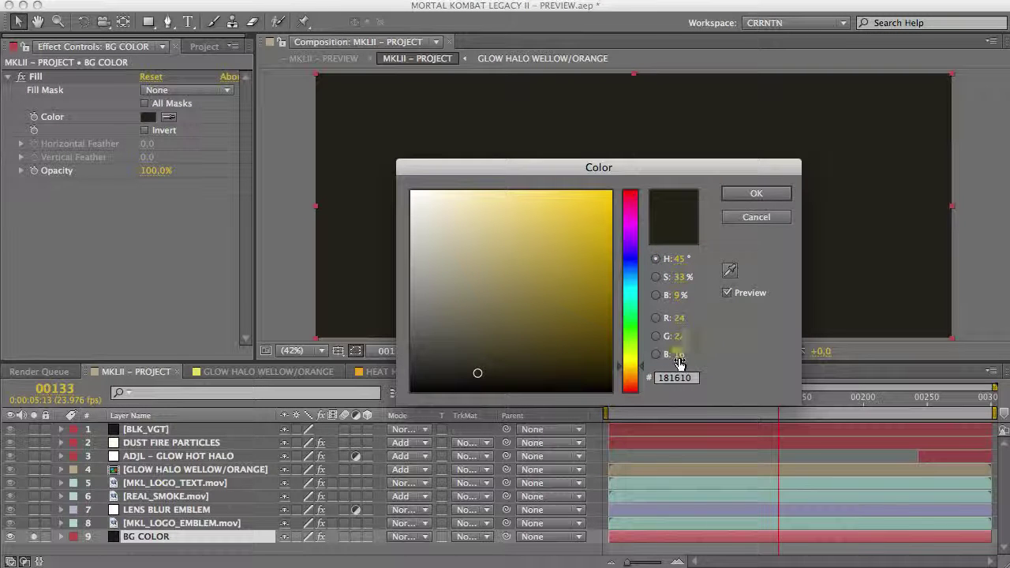
left_click(756, 217)
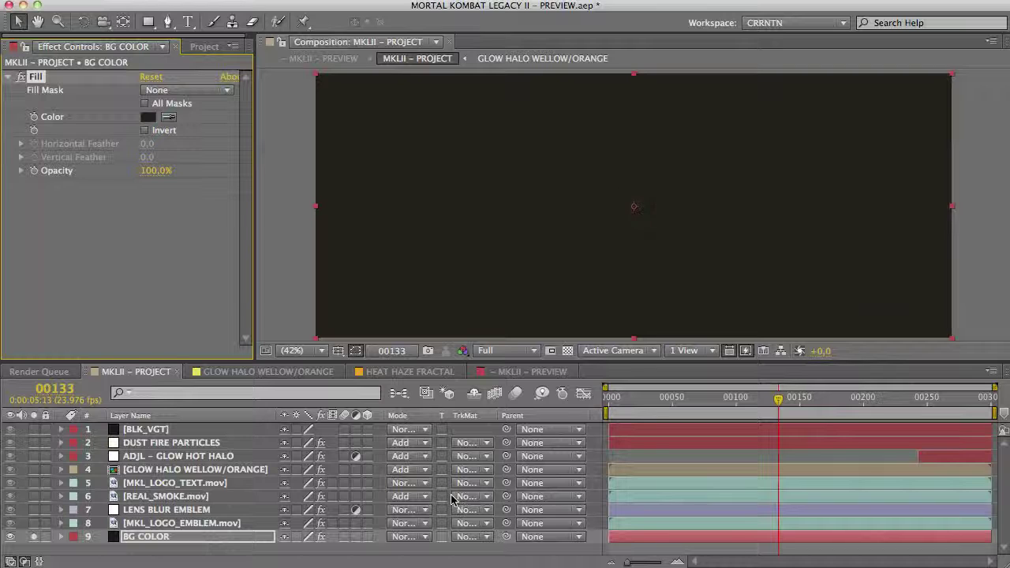
Reveal the BG COLOR layer's opacity keyframes, scrub through them to frame 115, and turn off the layer's solo.
key("t")
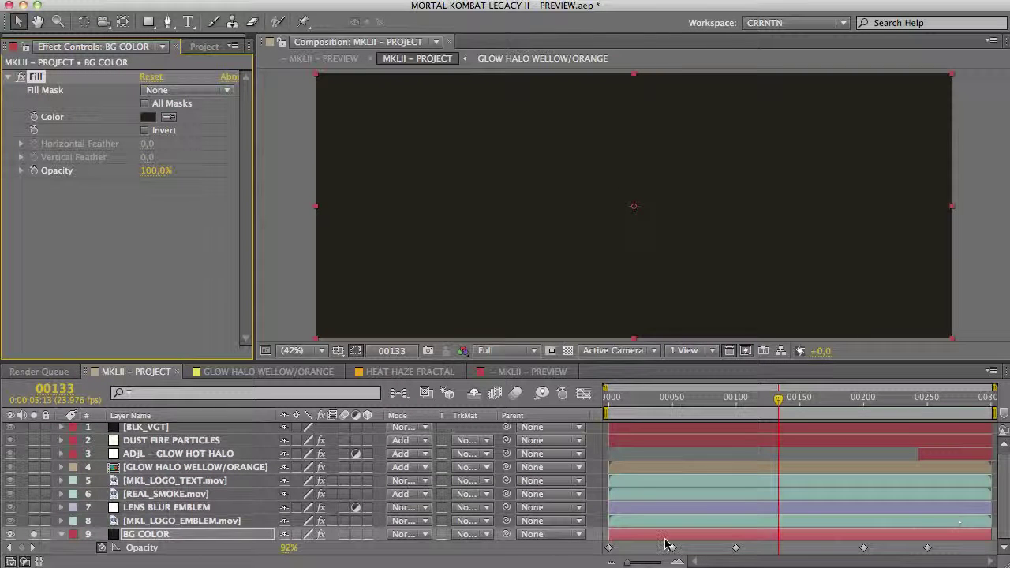
left_click_drag(661, 402, 756, 409)
left_click(34, 535)
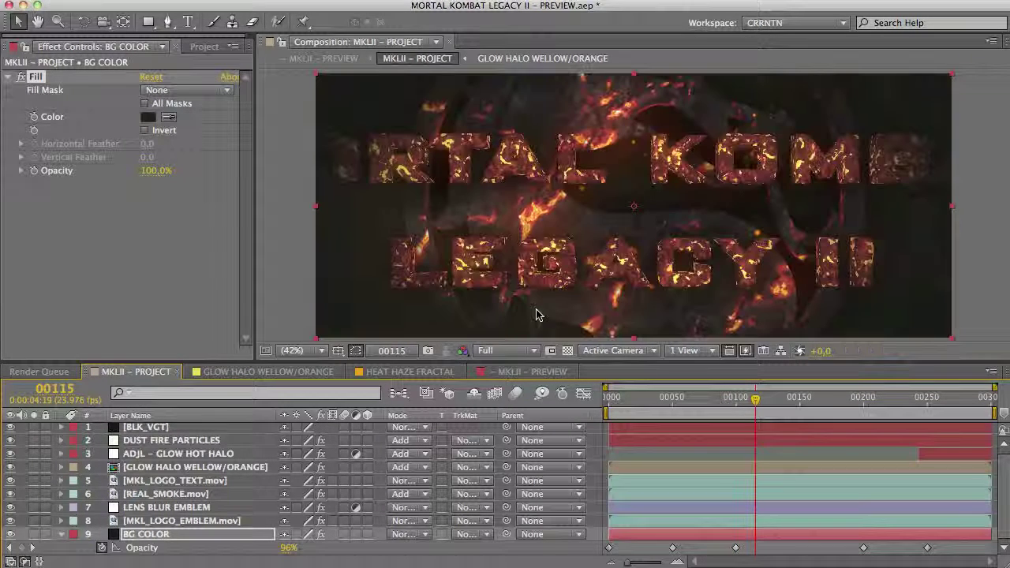
Set the composition's preview resolution to Quarter and hide all layers above MKL_LOGO_EMBLEM.mov, viewing the emblem at frame 191.
left_click(506, 351)
left_click(503, 435)
left_click_drag(756, 397, 708, 397)
left_click(650, 396)
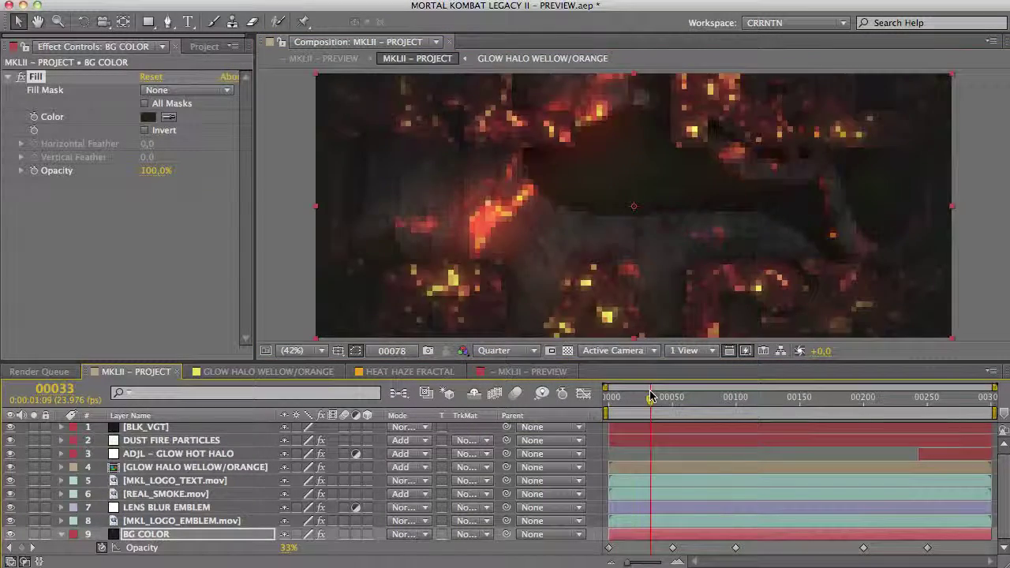
left_click_drag(10, 508, 11, 451)
left_click_drag(686, 403, 850, 405)
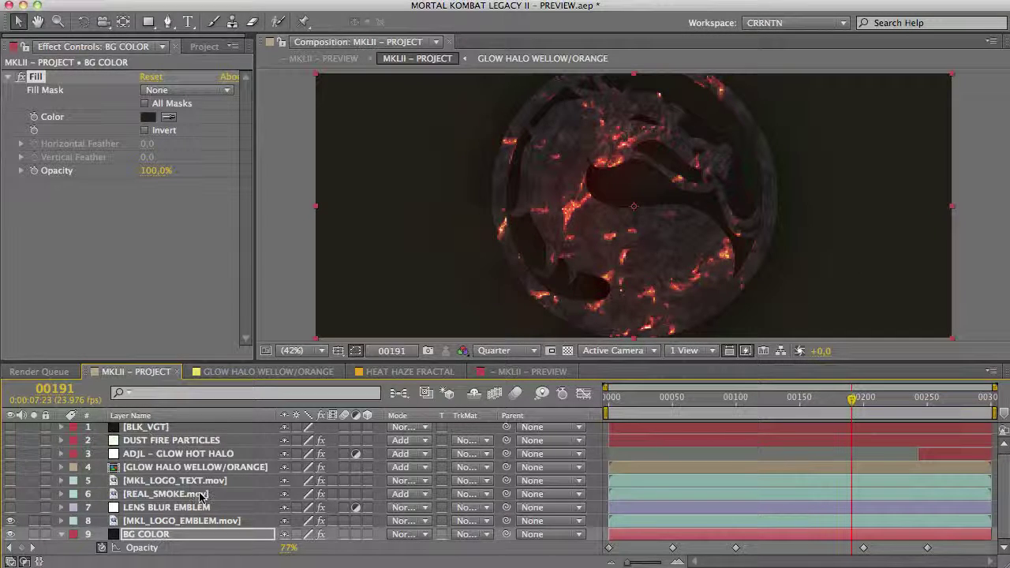
Toggle the visibility of the REAL_SMOKE.mov, BG COLOR and MKL_LOGO_EMBLEM.mov layers to compare them, leaving only the smoke hidden again.
left_click(9, 495)
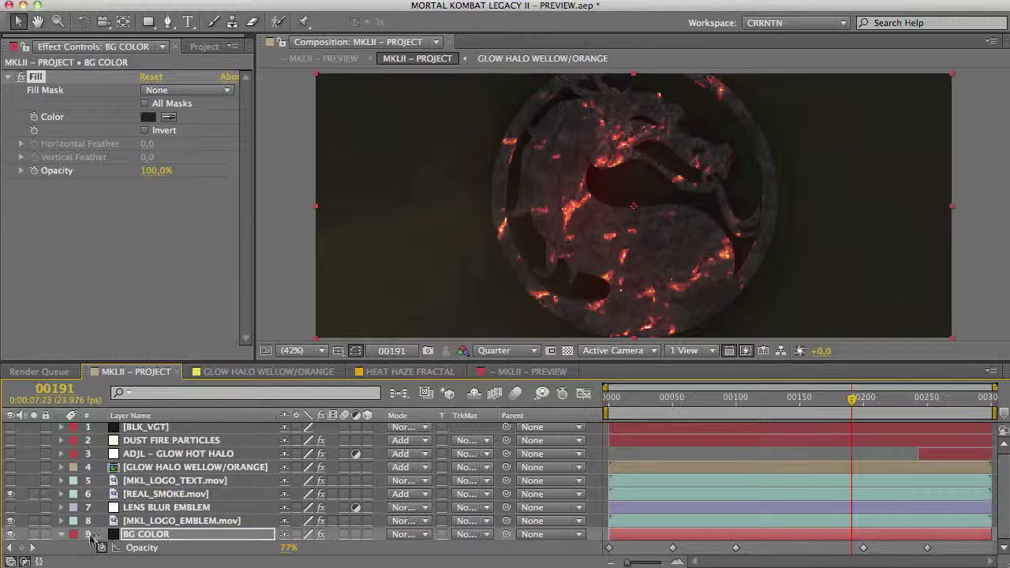
left_click(10, 535)
left_click(11, 535)
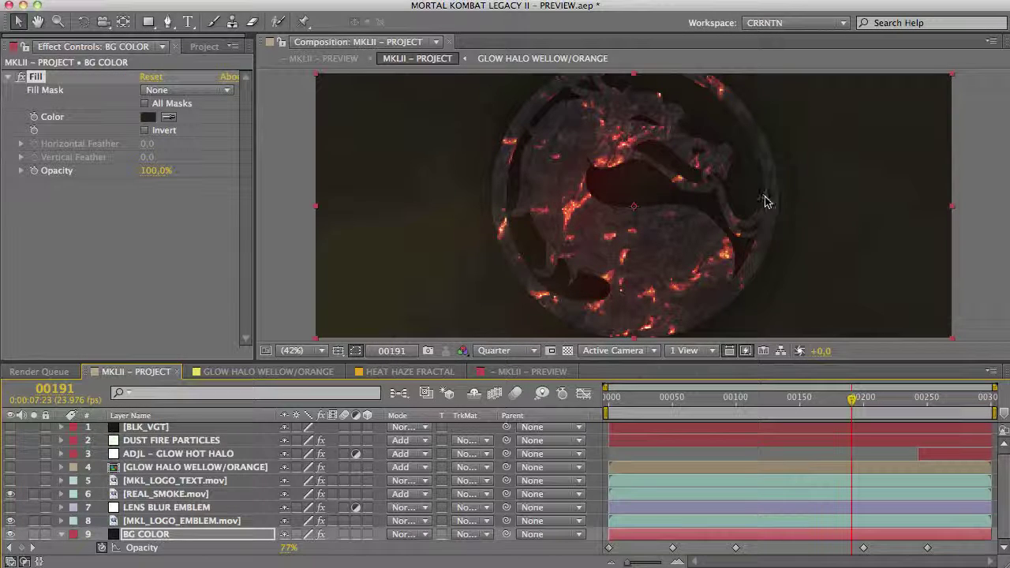
left_click(9, 494)
left_click(9, 521)
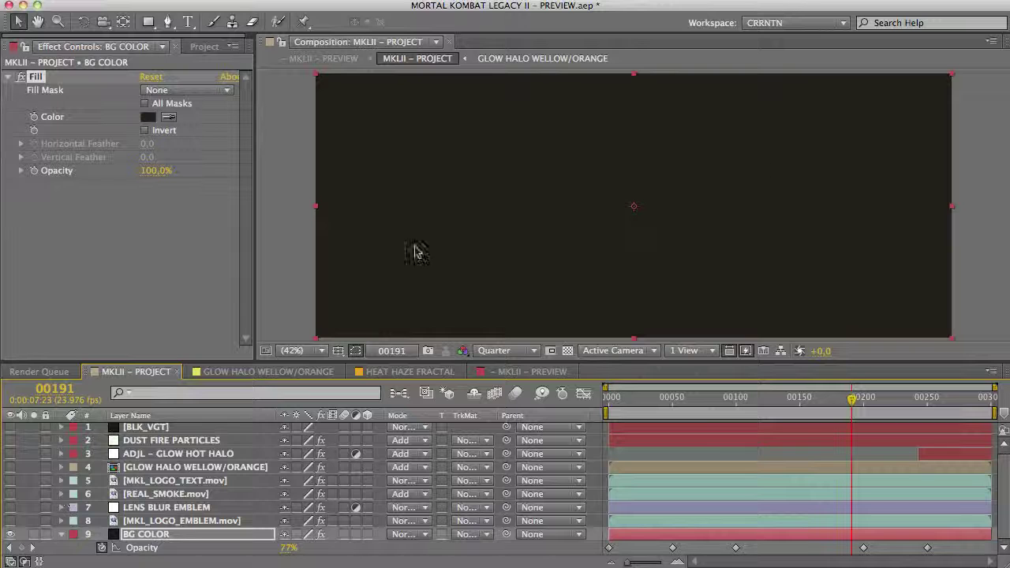
left_click(9, 521)
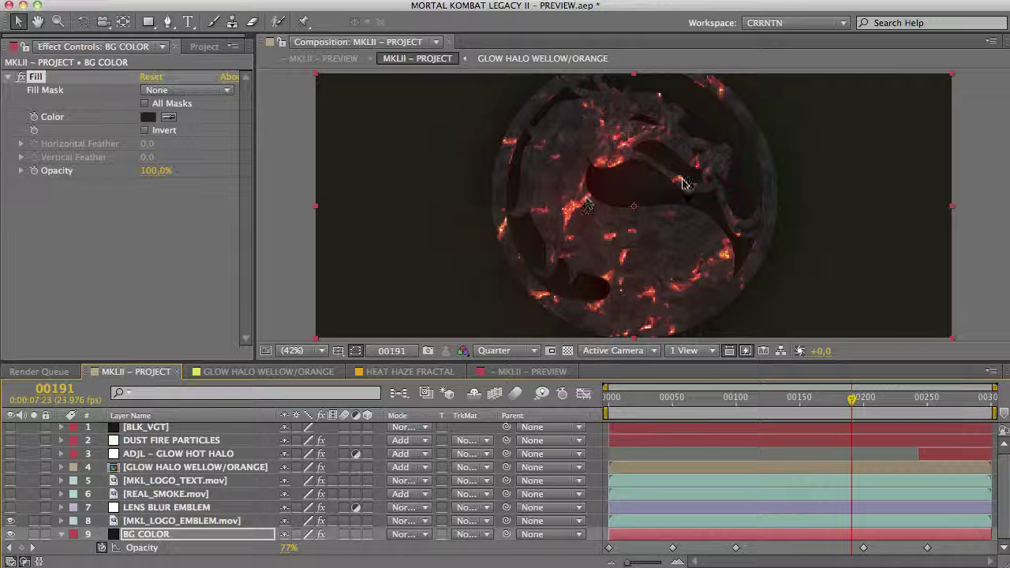
Go to frame 68 and disable all five effects on the MKL_LOGO_EMBLEM.mov layer, from Change to Color through Glow.
left_click(695, 401)
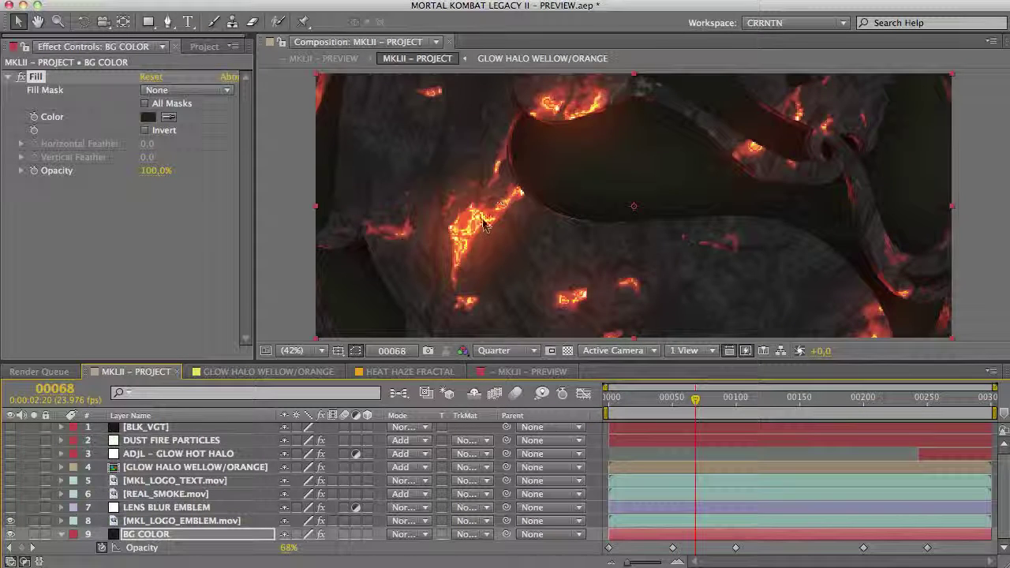
left_click(179, 522)
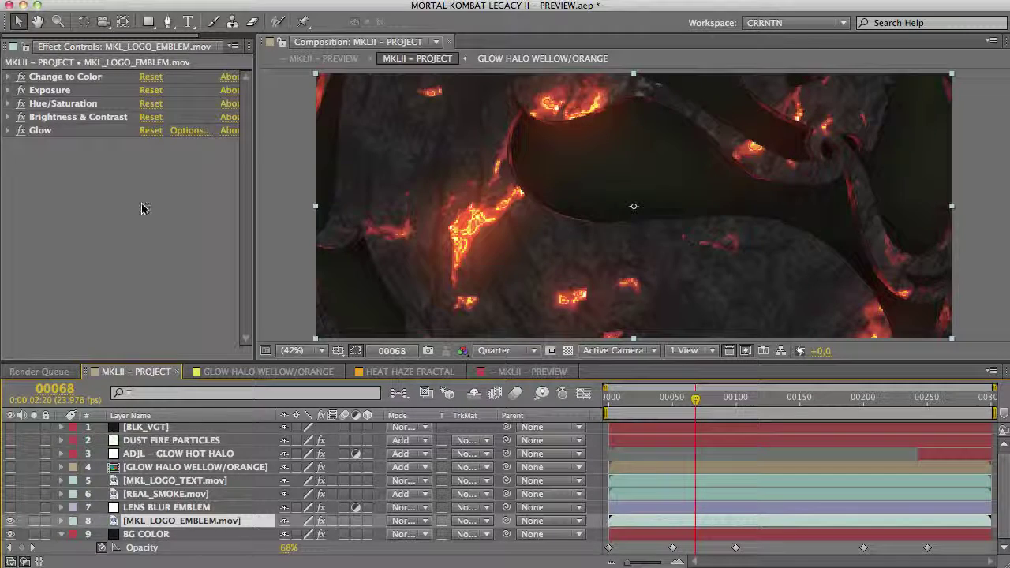
left_click_drag(21, 77, 21, 131)
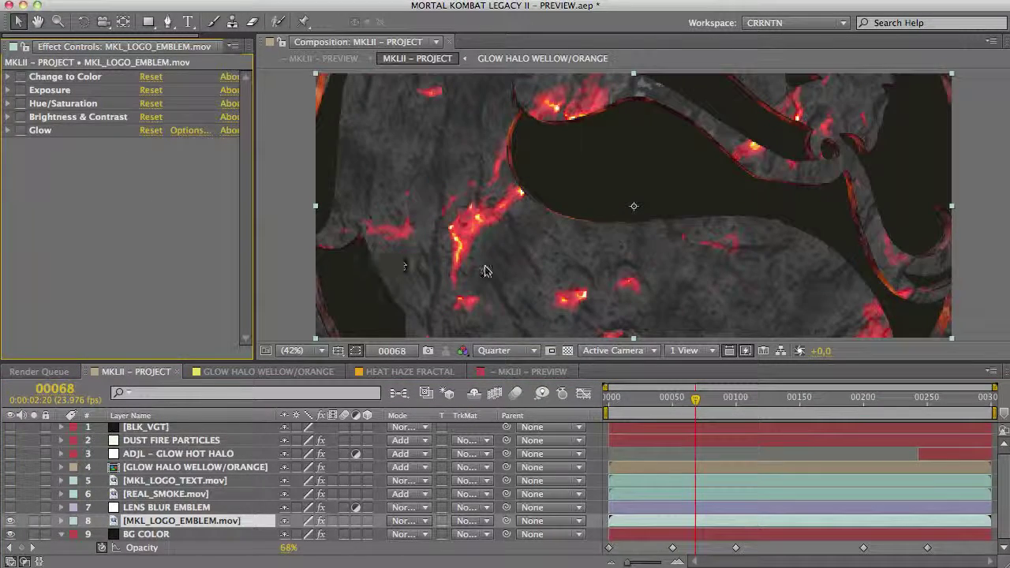
Expand the emblem layer's Change to Color effect and examine its From and To colors and its tolerance settings.
left_click(60, 81)
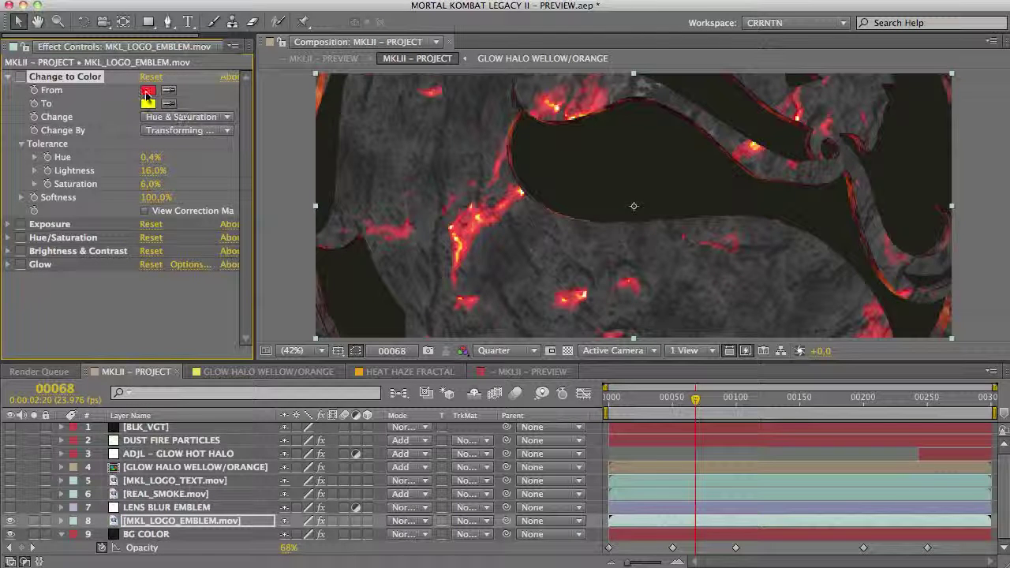
left_click(153, 171)
left_click(151, 184)
left_click(461, 246)
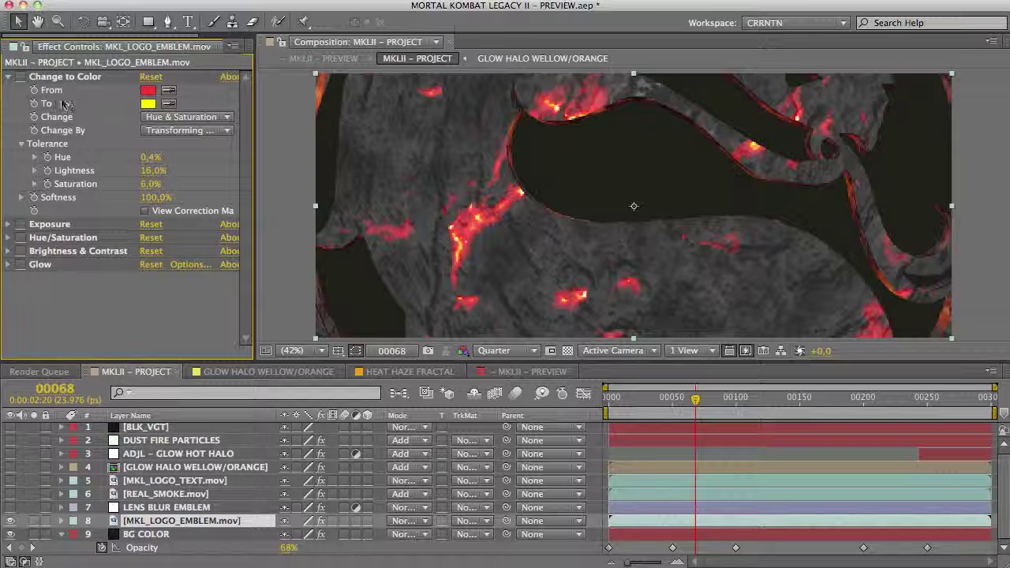
Enable the emblem layer's Change to Color effect and compare it on and off at Full preview resolution.
left_click(22, 77)
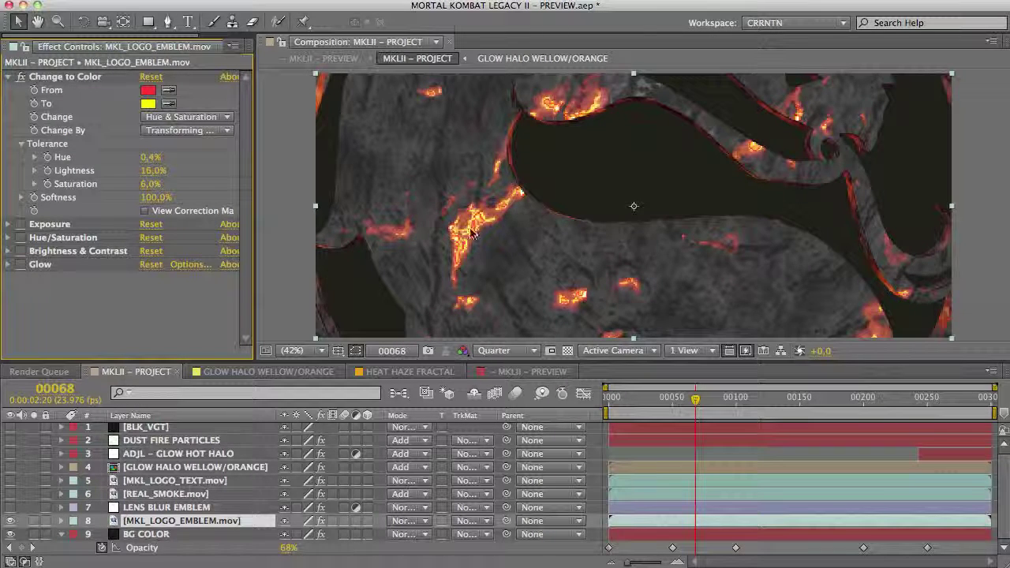
left_click(499, 351)
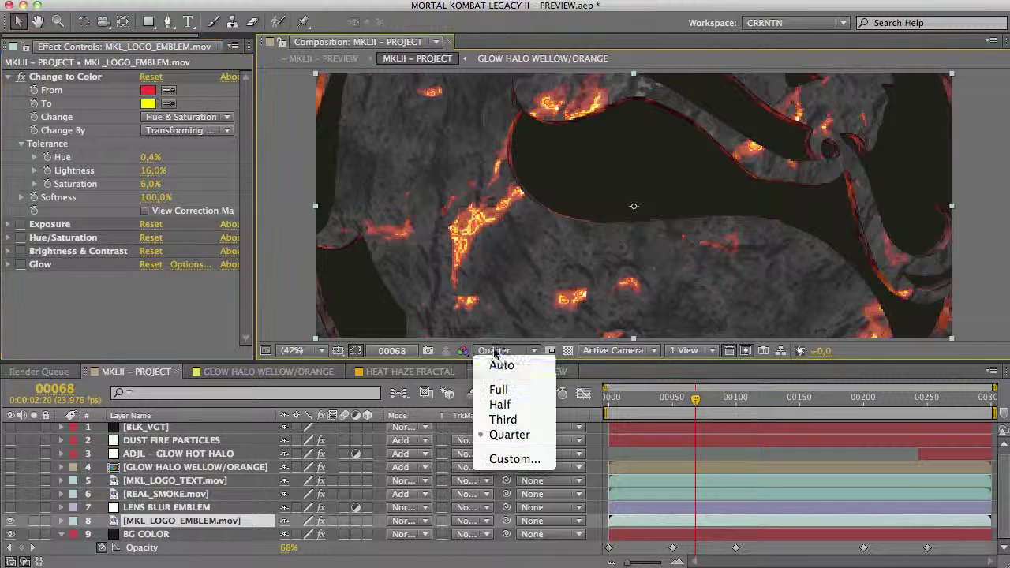
left_click(497, 388)
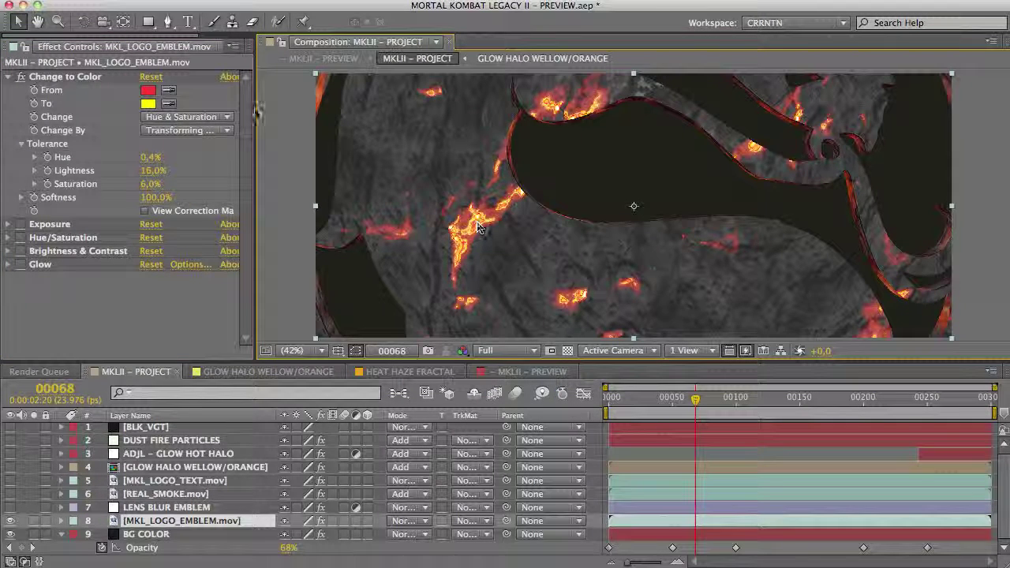
left_click(20, 77)
left_click(20, 77)
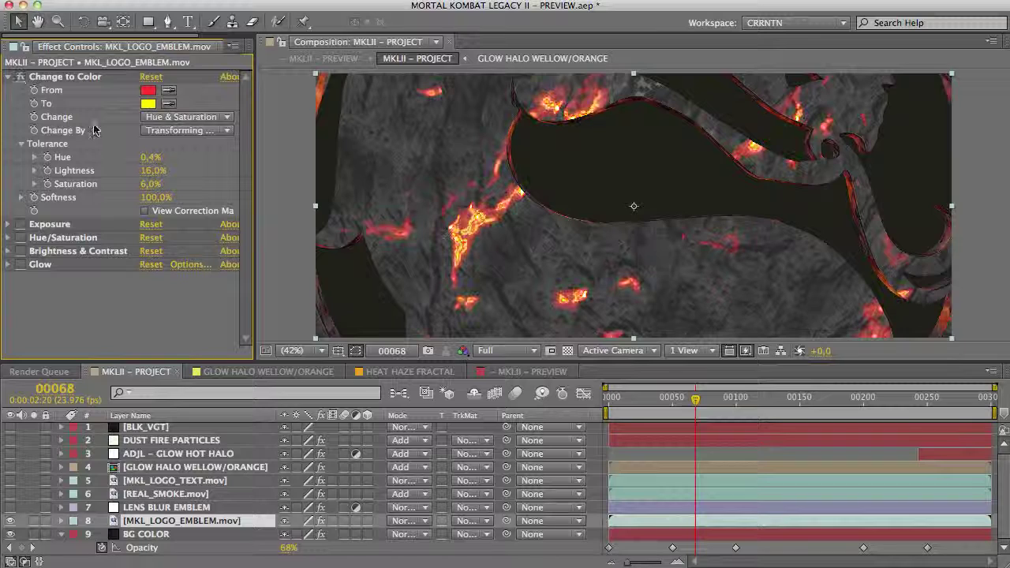
Enable the emblem's Exposure effect and expand it in place of Change to Color to examine the master exposure and gamma correction.
left_click(21, 224)
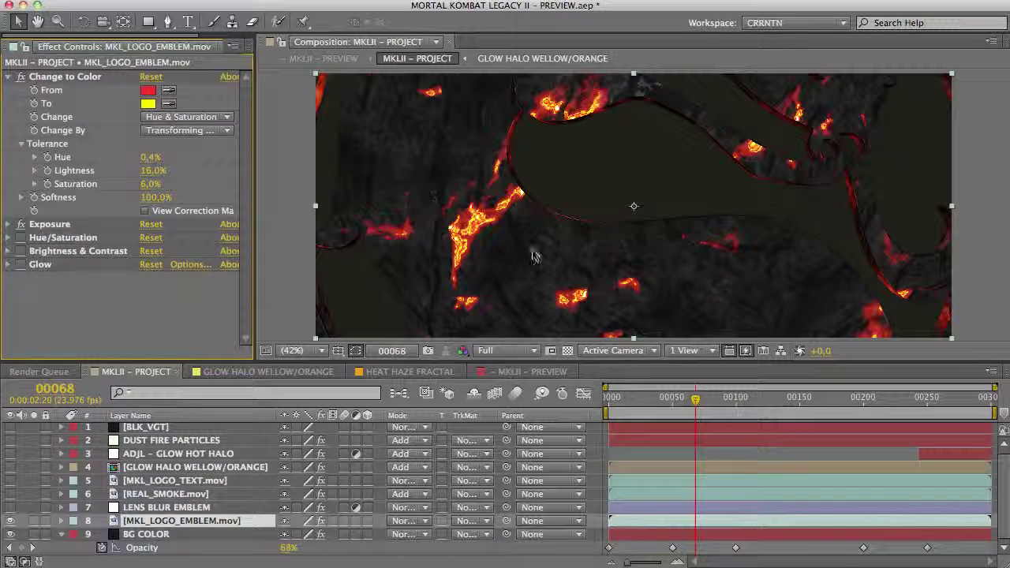
left_click(9, 77)
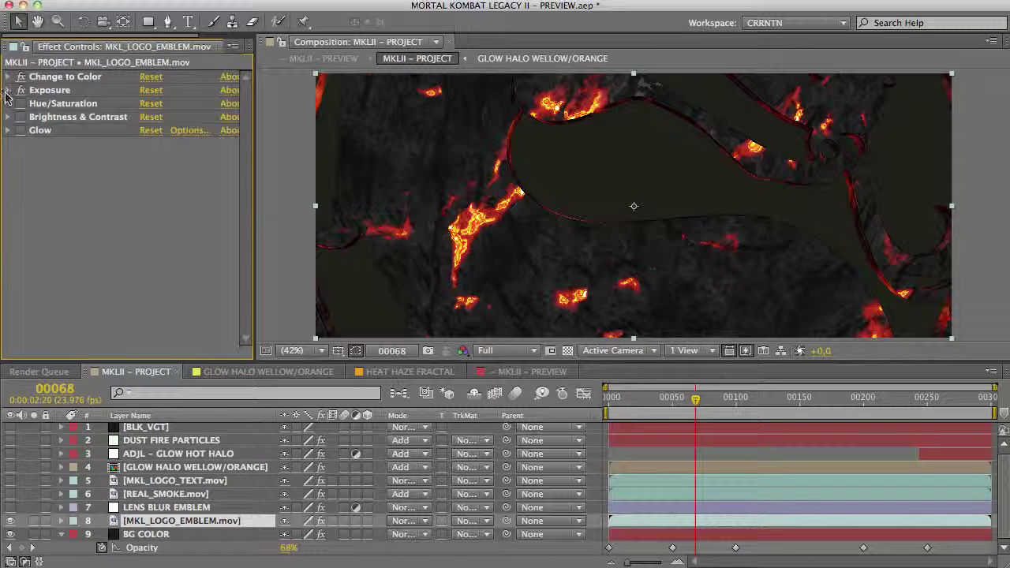
left_click(8, 90)
left_click(158, 132)
left_click(157, 158)
left_click(207, 174)
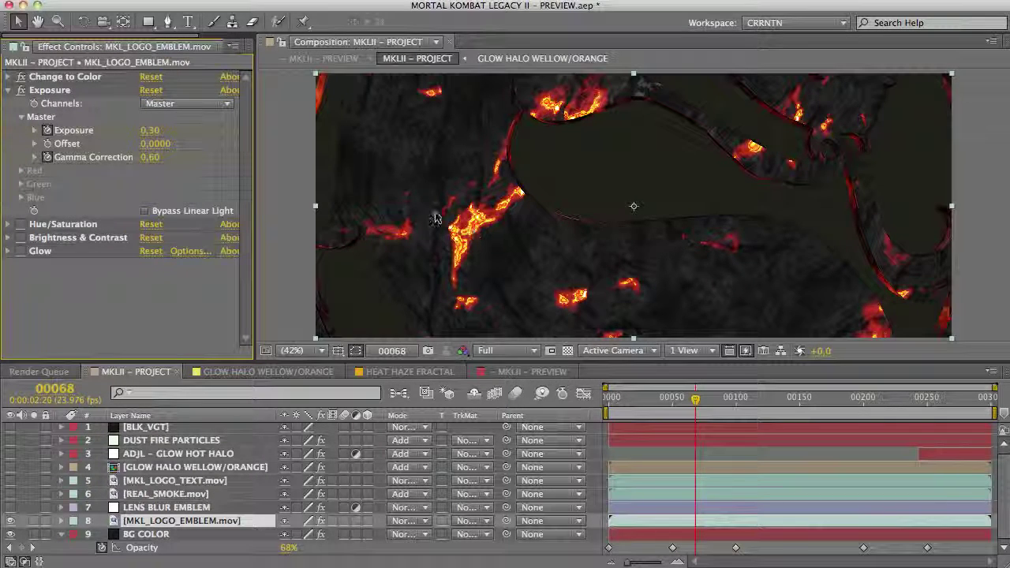
Enable the emblem's Hue/Saturation effect and examine its master saturation, leaving both it and Exposure collapsed.
left_click(23, 226)
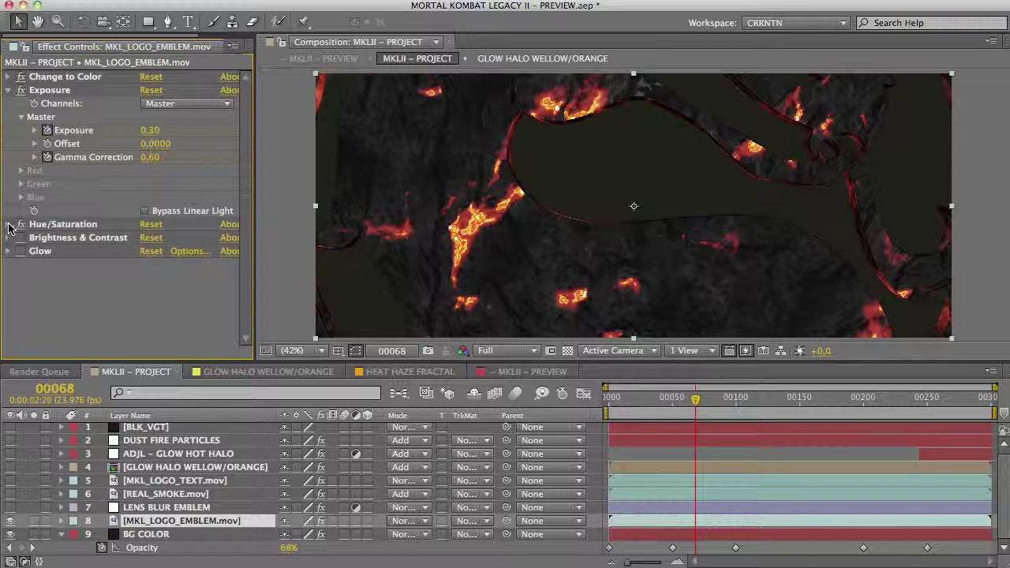
left_click(8, 225)
scroll(39, 316, "down", 5)
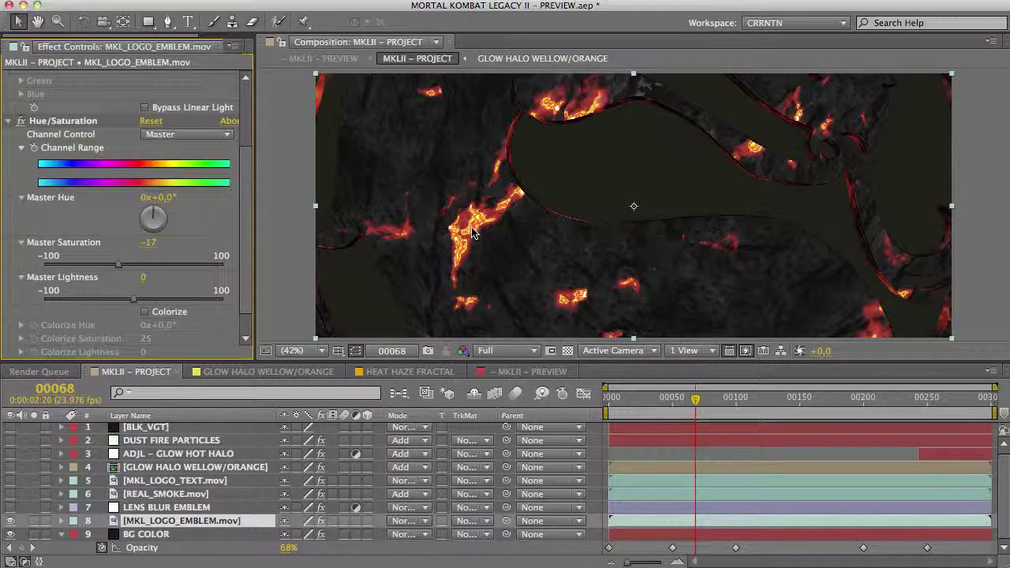
left_click(9, 121)
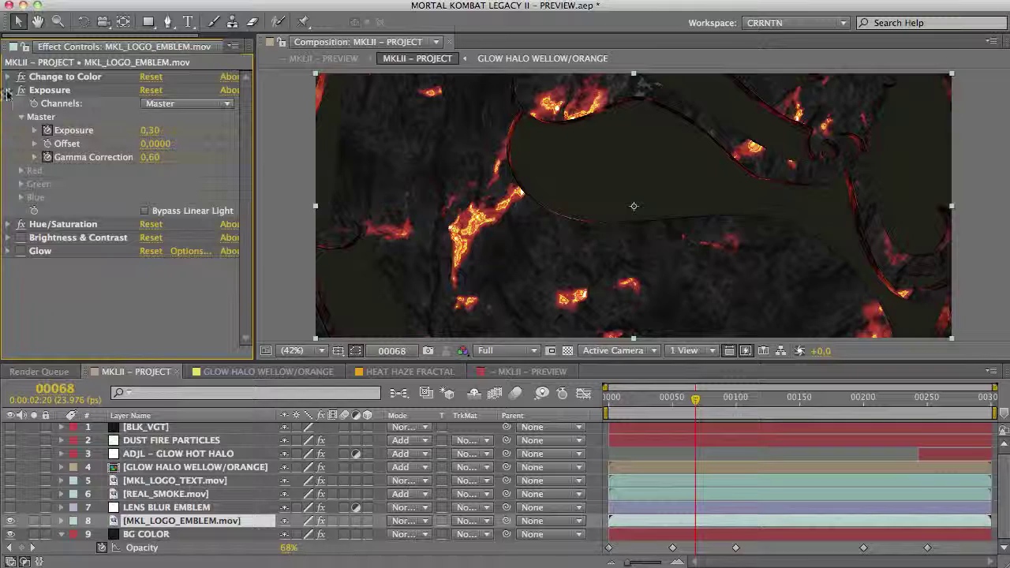
left_click(9, 90)
Enable the emblem's Brightness & Contrast effect and check its brightness and contrast settings, leaving it collapsed.
left_click(22, 117)
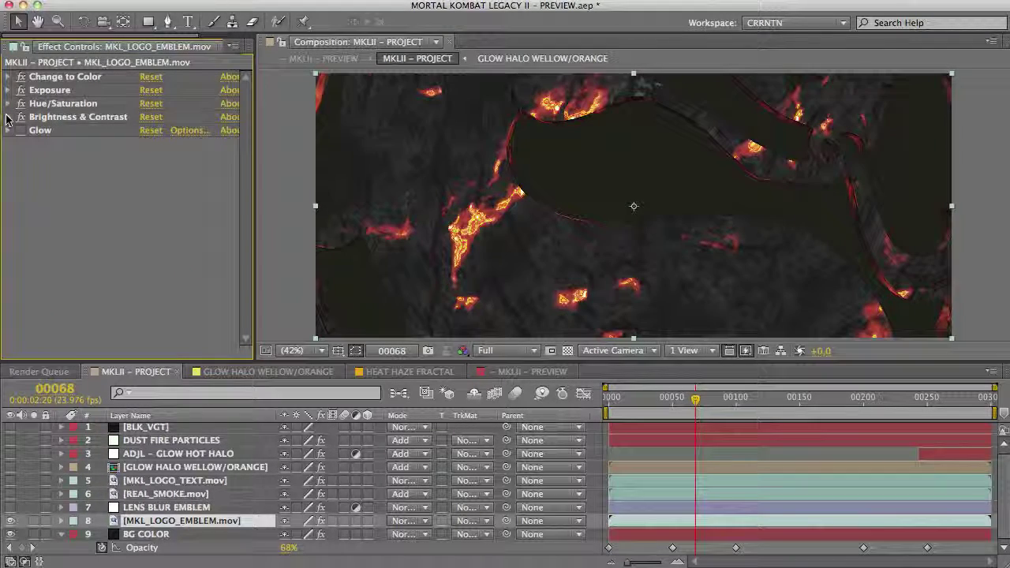
left_click(9, 116)
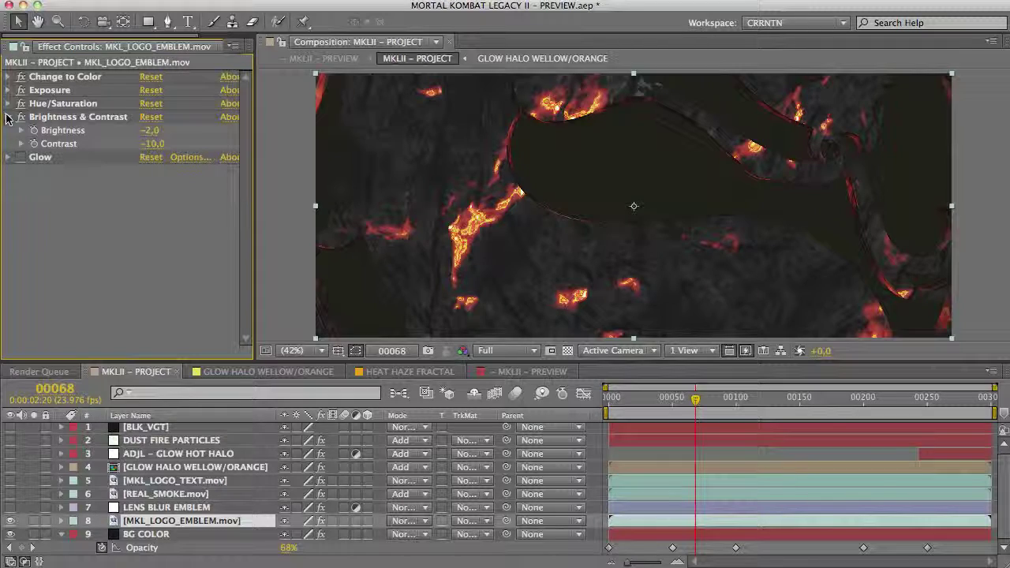
left_click(9, 117)
Enable the emblem's Glow effect and examine its threshold, radius and intensity, leaving it collapsed.
left_click(9, 130)
left_click(22, 130)
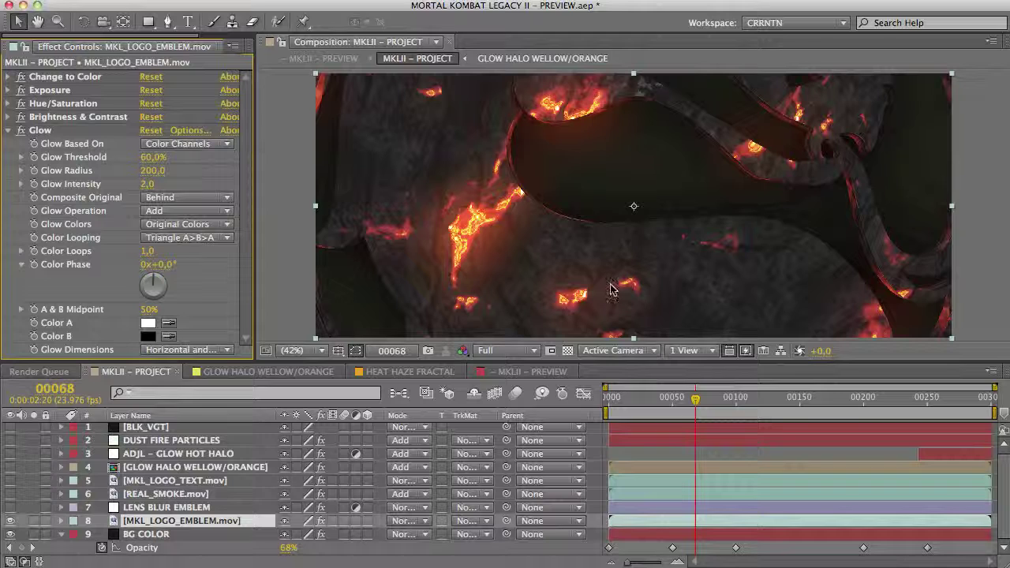
left_click(155, 171)
left_click(151, 186)
key("Return")
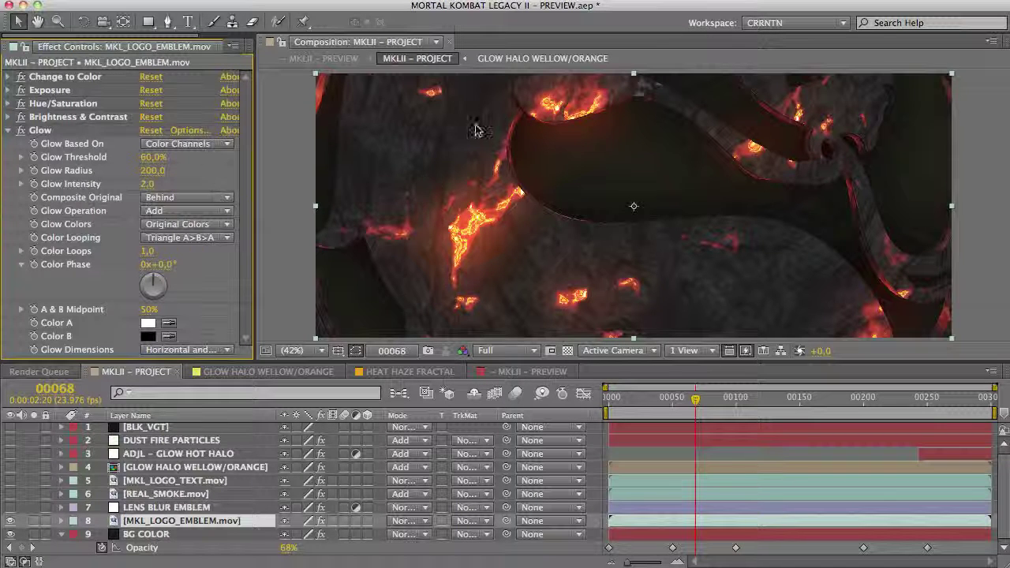
left_click(9, 130)
Set the preview resolution to Quarter and show the LENS BLUR EMBLEM layer with its Blur Radius keyframes revealed.
left_click(489, 351)
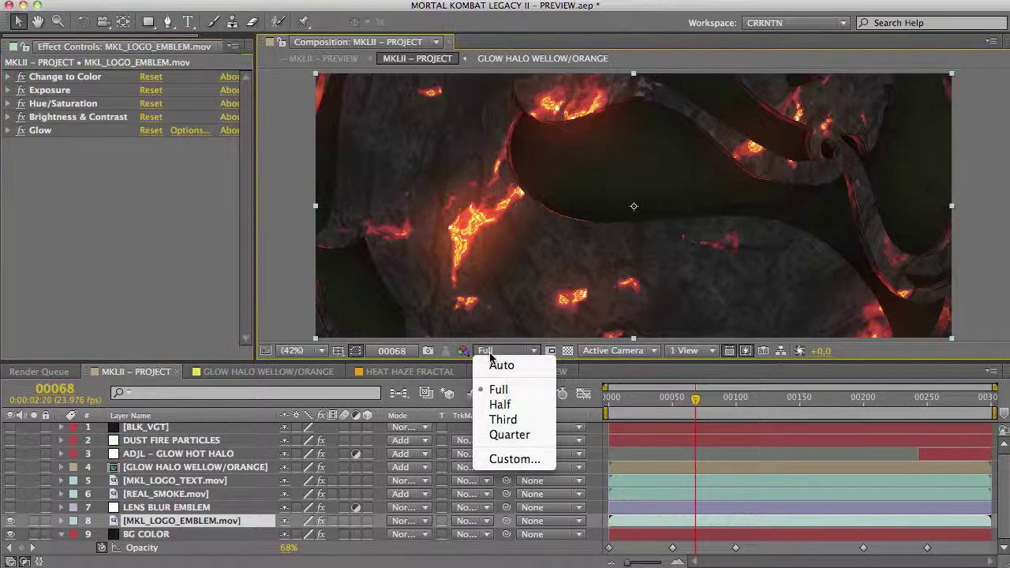
left_click(506, 434)
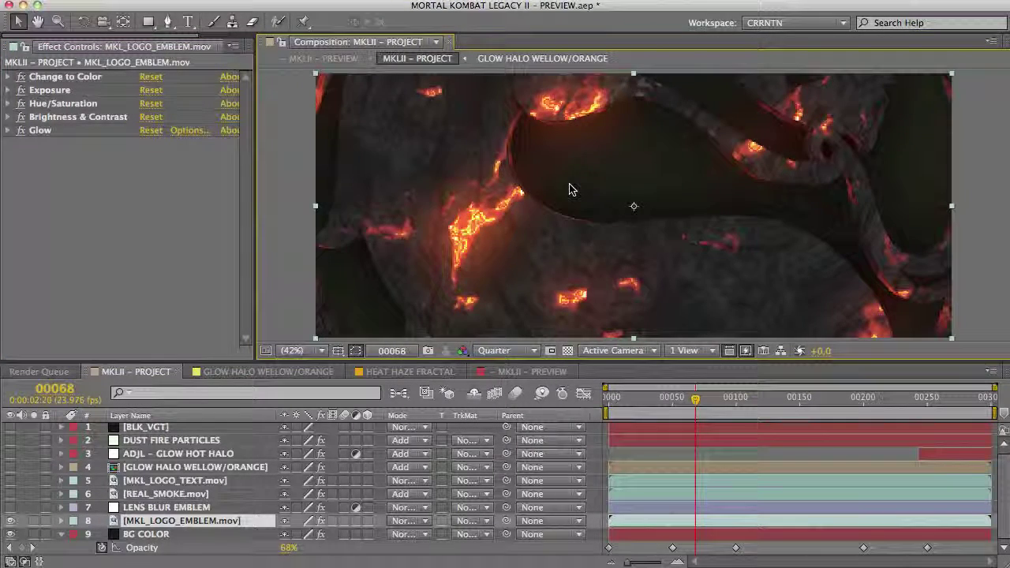
left_click(150, 509)
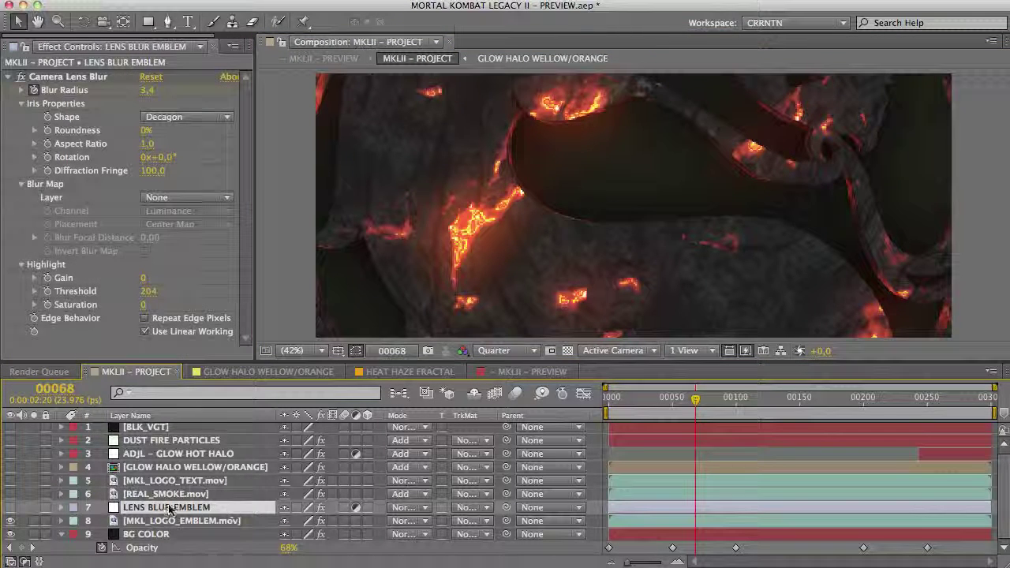
left_click(10, 508)
key("u")
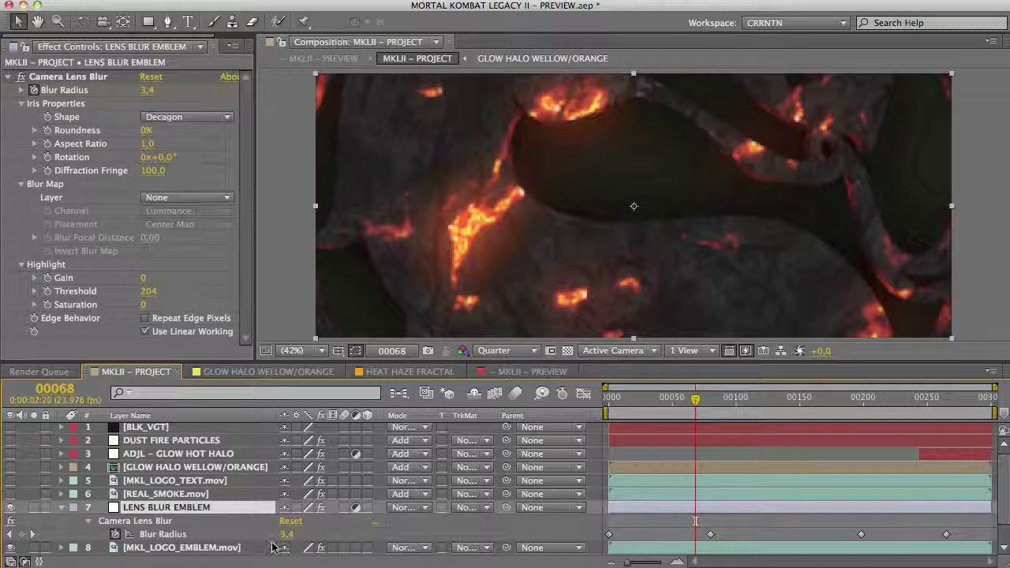
Review the animated Blur Radius at the keyframes on frames 0, 80, 198 and 265, and in between at frames 32 and 228.
left_click_drag(695, 400, 592, 406)
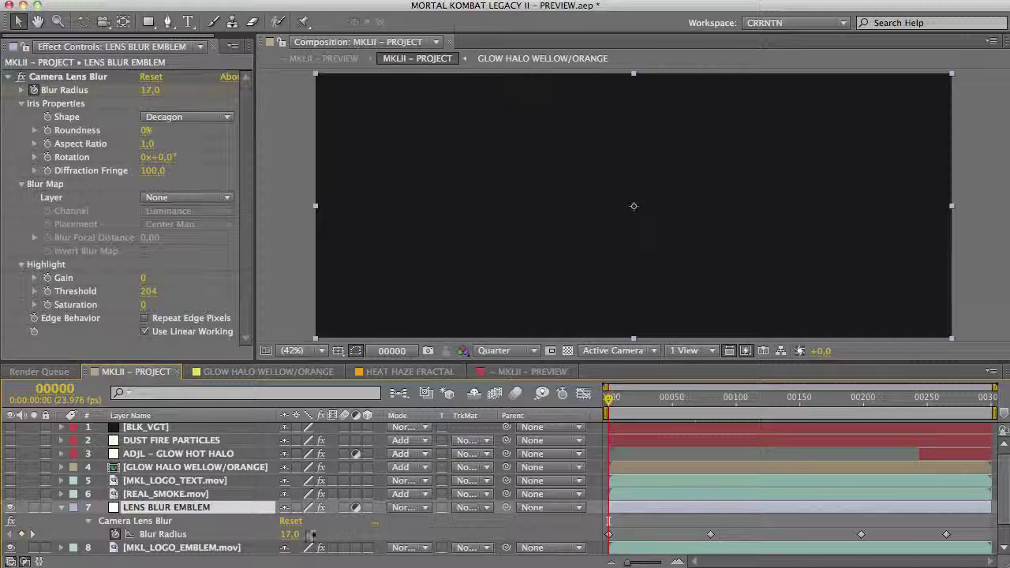
left_click(710, 401)
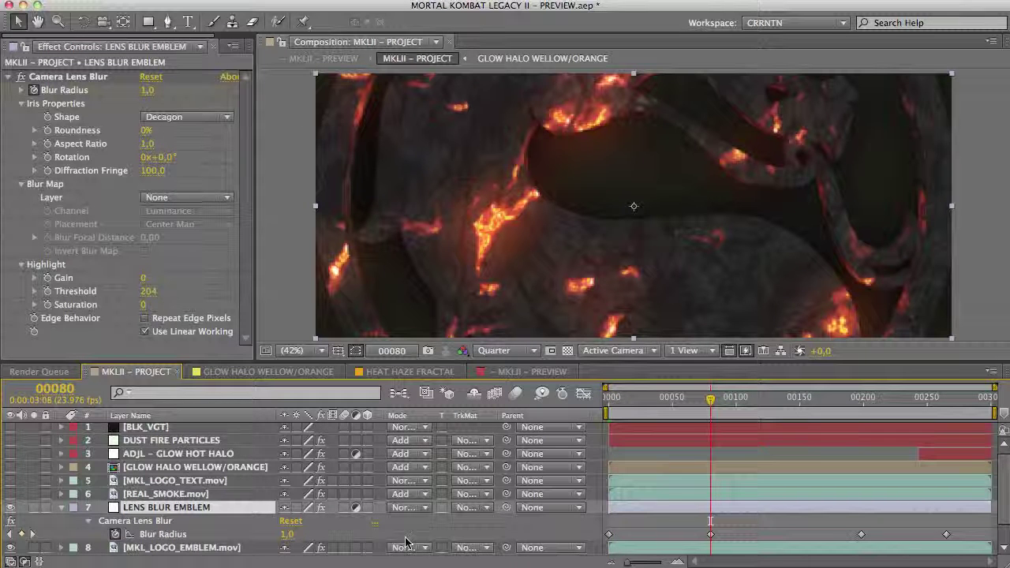
left_click(650, 396)
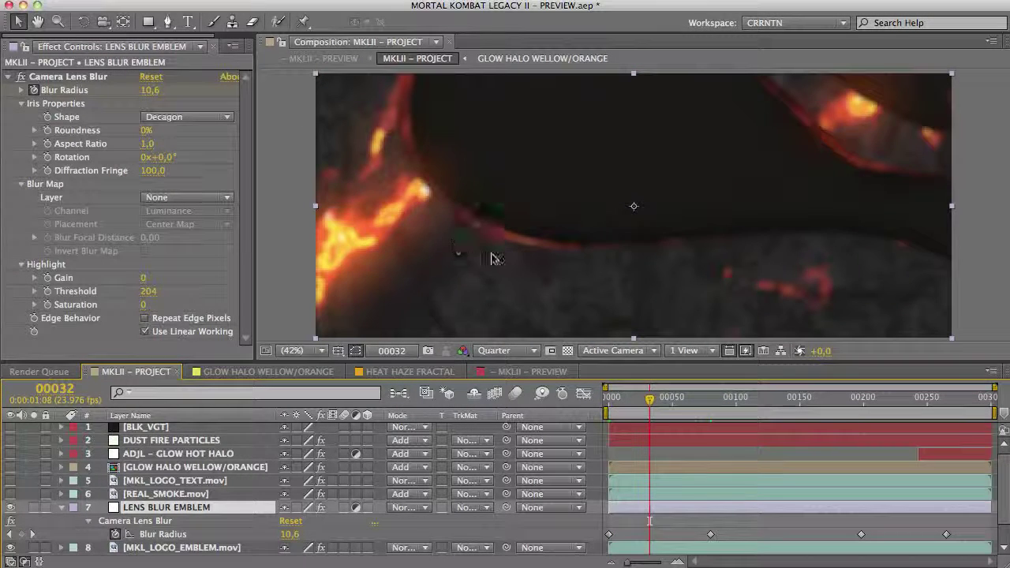
left_click(861, 398)
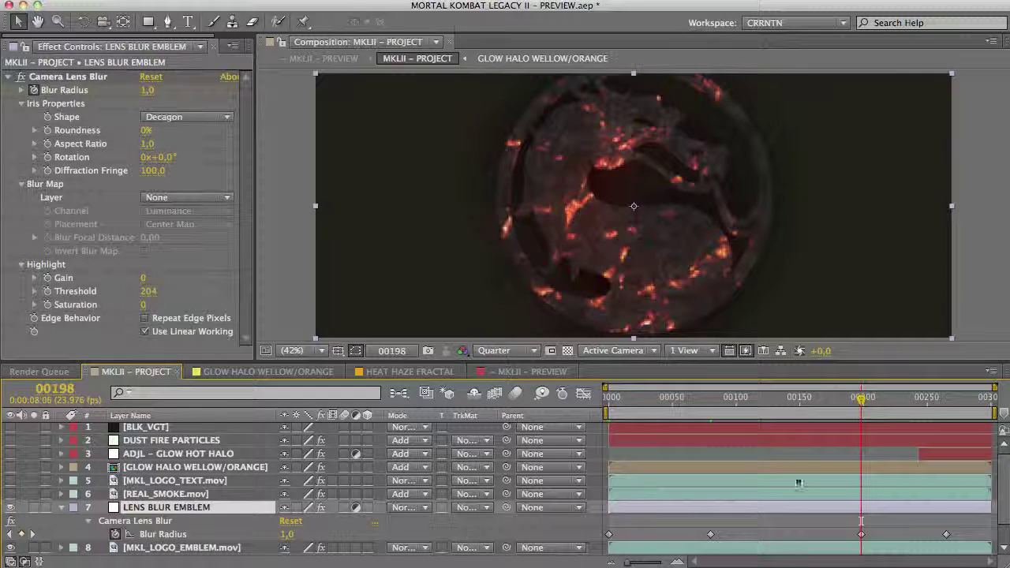
left_click(918, 400)
left_click_drag(921, 403, 947, 401)
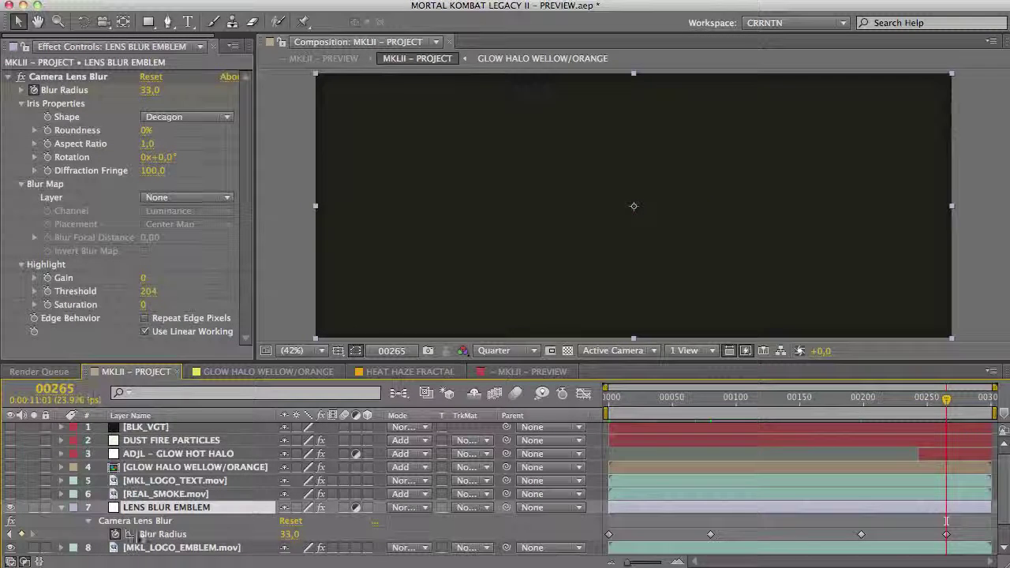
left_click(900, 401)
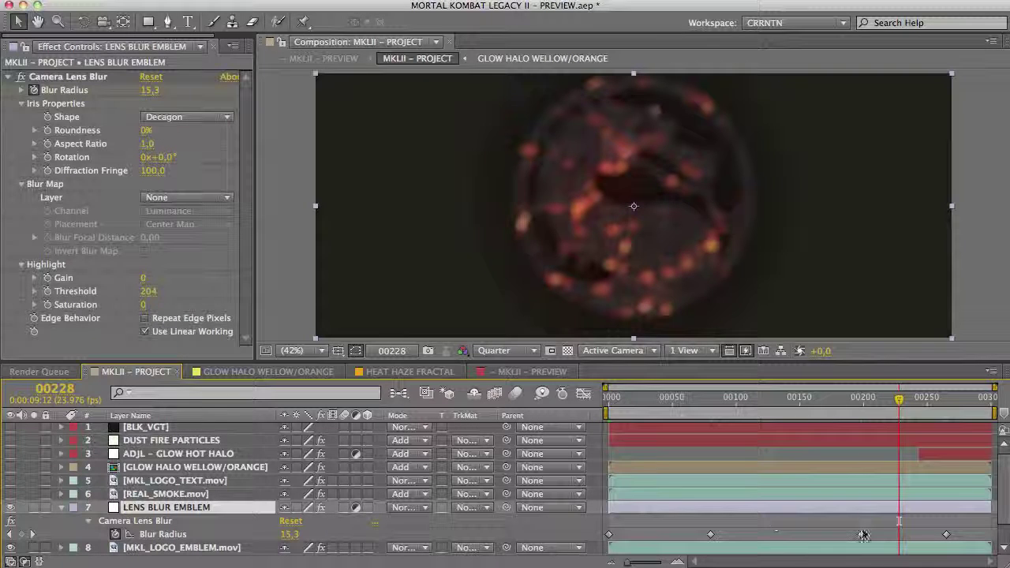
Reveal the keyframed Exposure, Gamma Correction and Opacity properties of the MKL_LOGO_EMBLEM.mov layer.
scroll(899, 494, "down", 2)
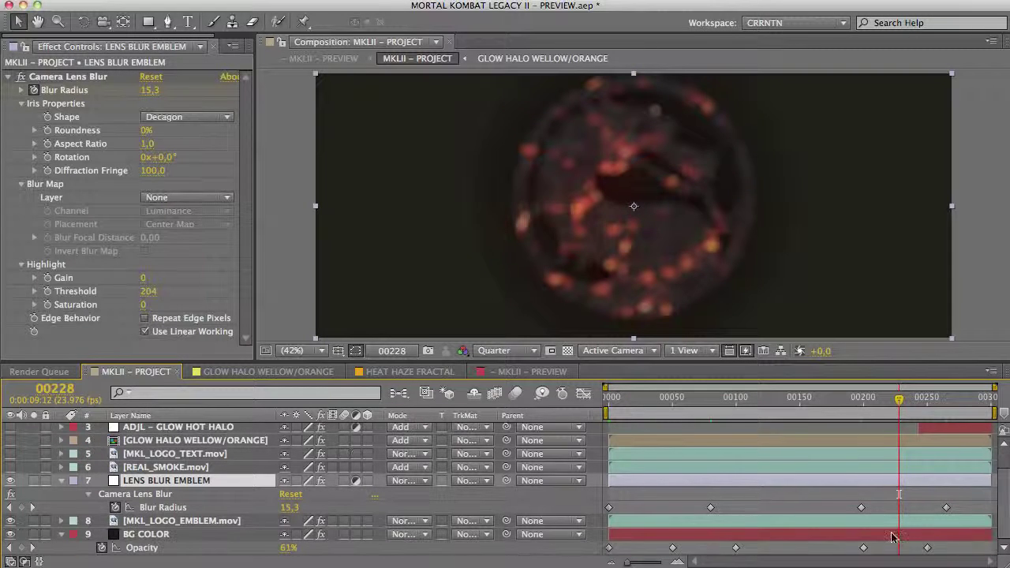
left_click(864, 522)
key("u")
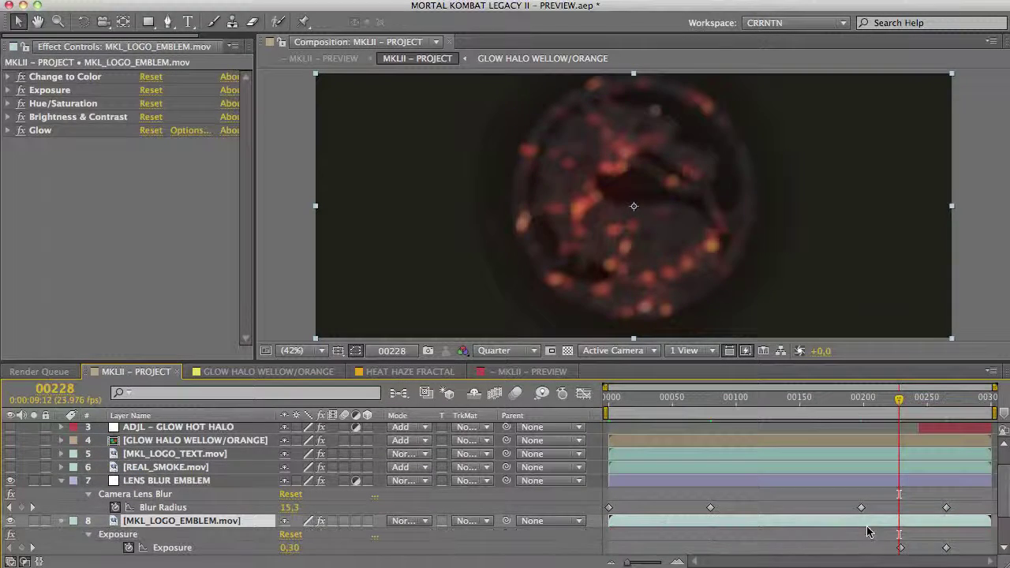
scroll(201, 502, "down", 4)
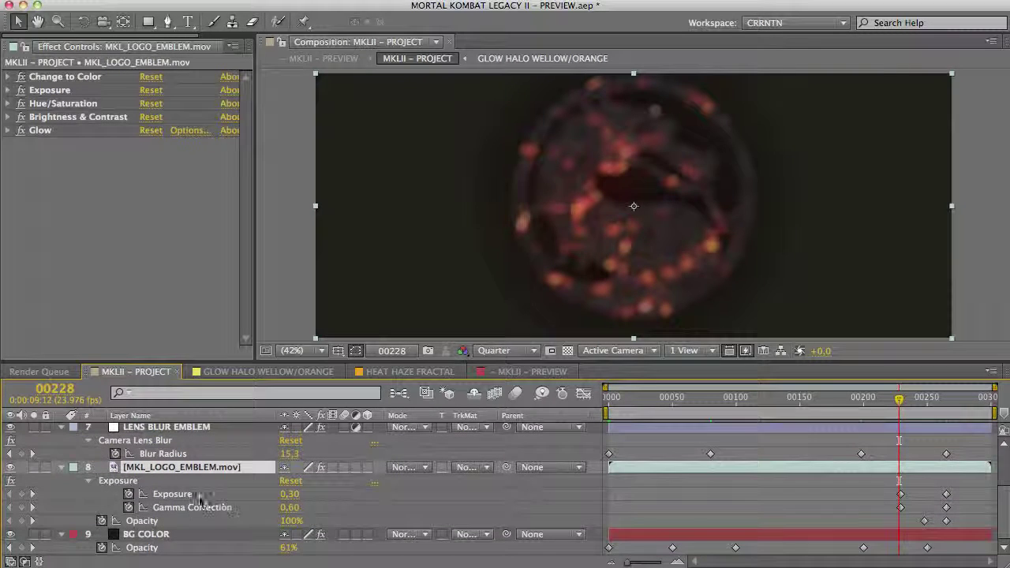
Examine the emblem's exposure, gamma and opacity fade at frames 246 and 265, return to frame 143 and collapse the layer.
left_click_drag(899, 399, 926, 403)
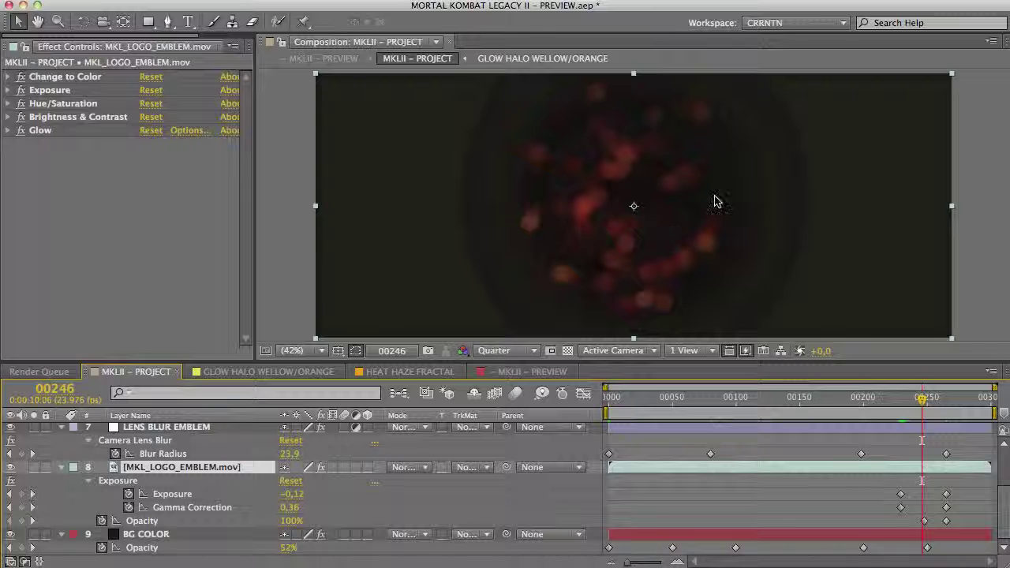
left_click(8, 90)
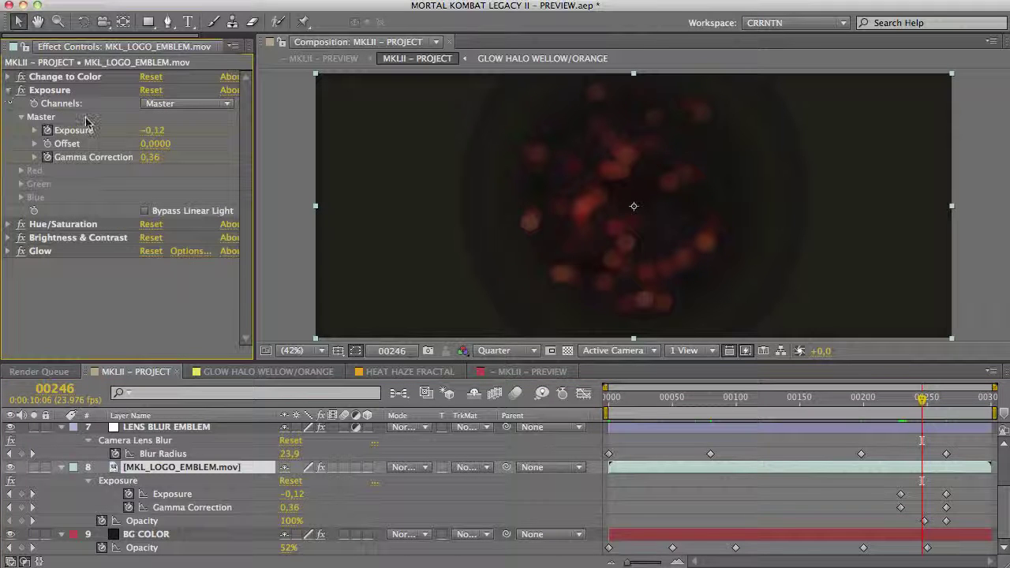
left_click_drag(922, 401, 945, 400)
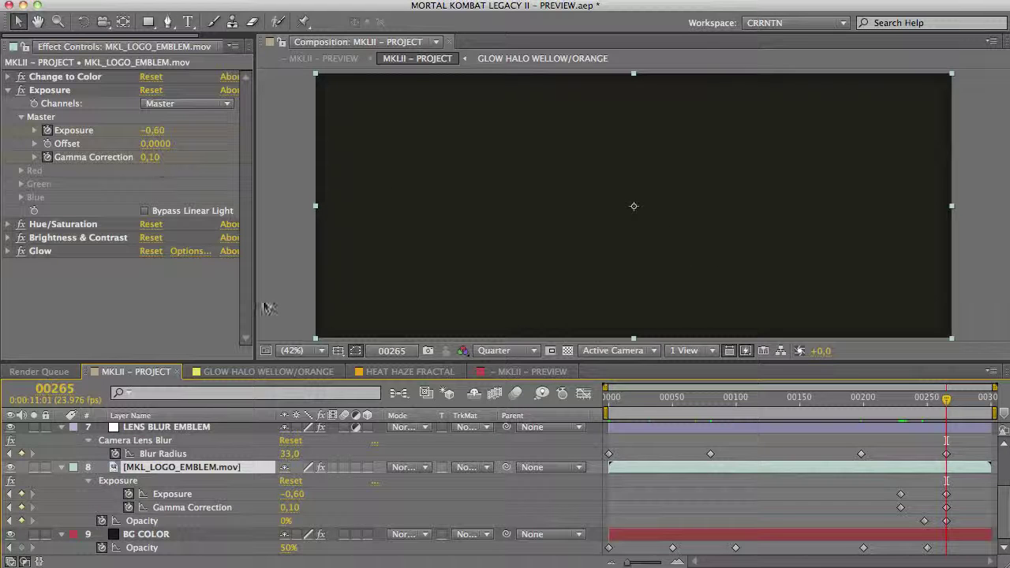
left_click(921, 404)
left_click(793, 405)
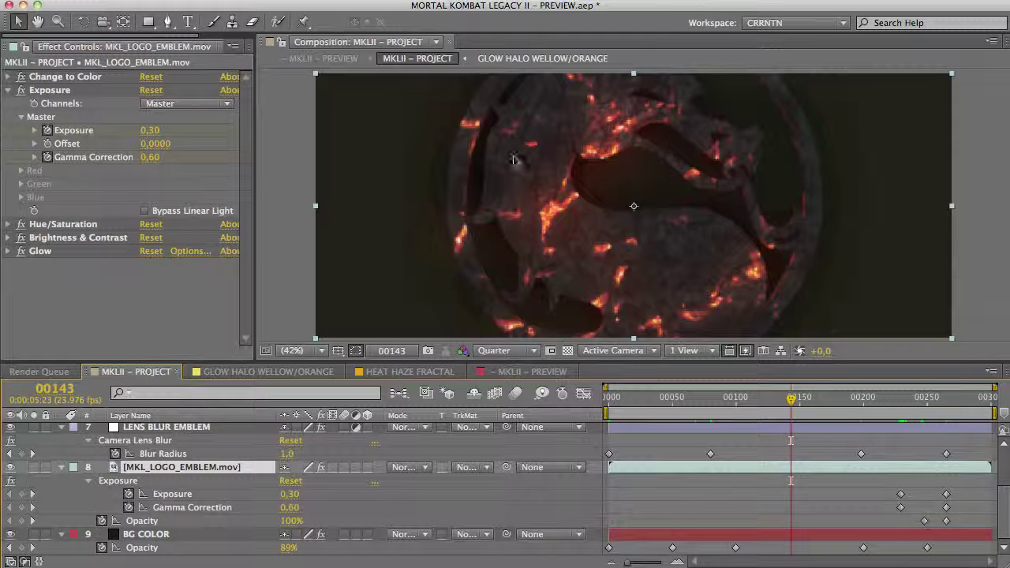
left_click(60, 468)
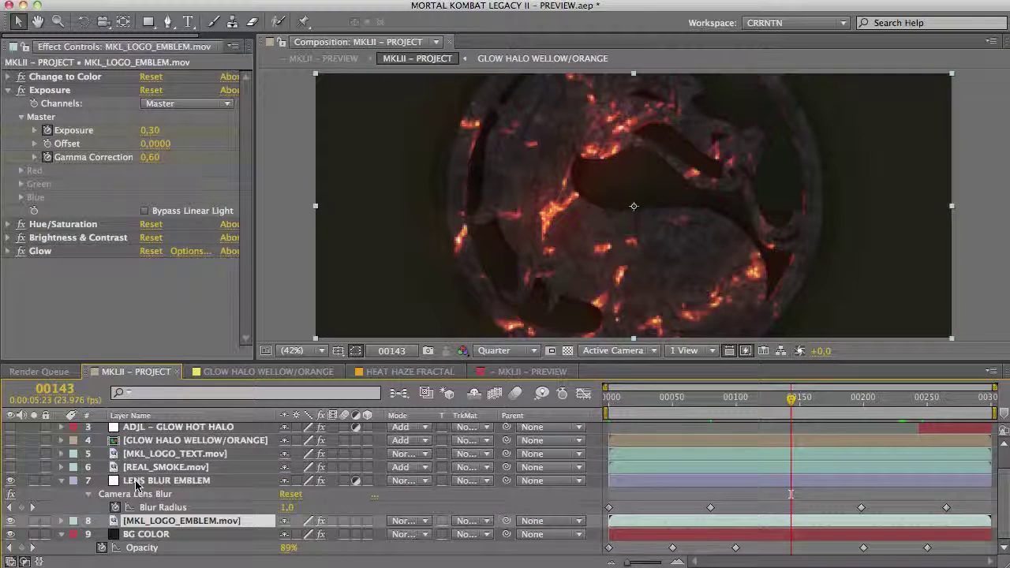
Select the LENS BLUR EMBLEM layer, check the lens blur's iris shape and view the blurred emblem at frame 242.
left_click(135, 481)
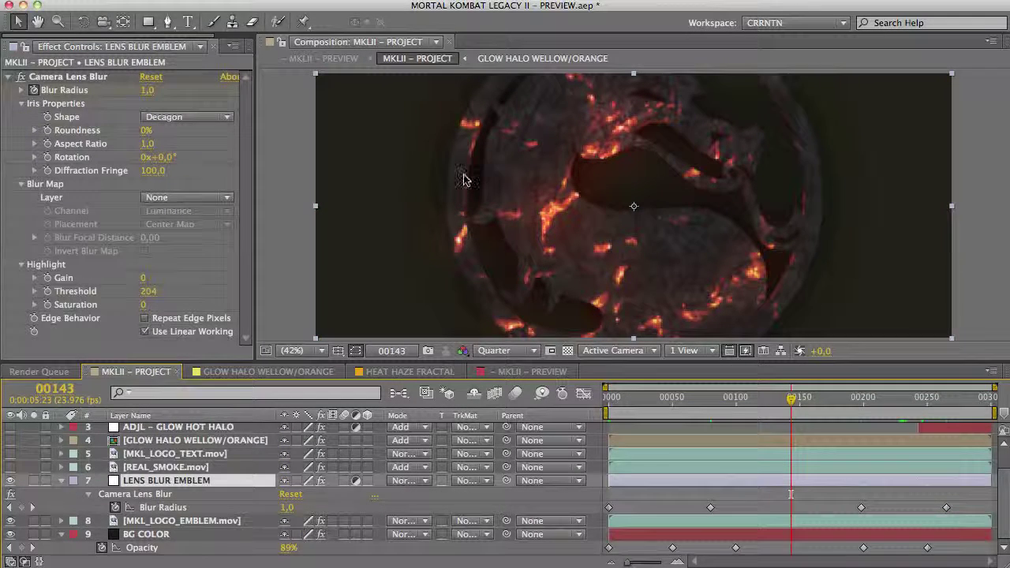
left_click(180, 118)
left_click(203, 245)
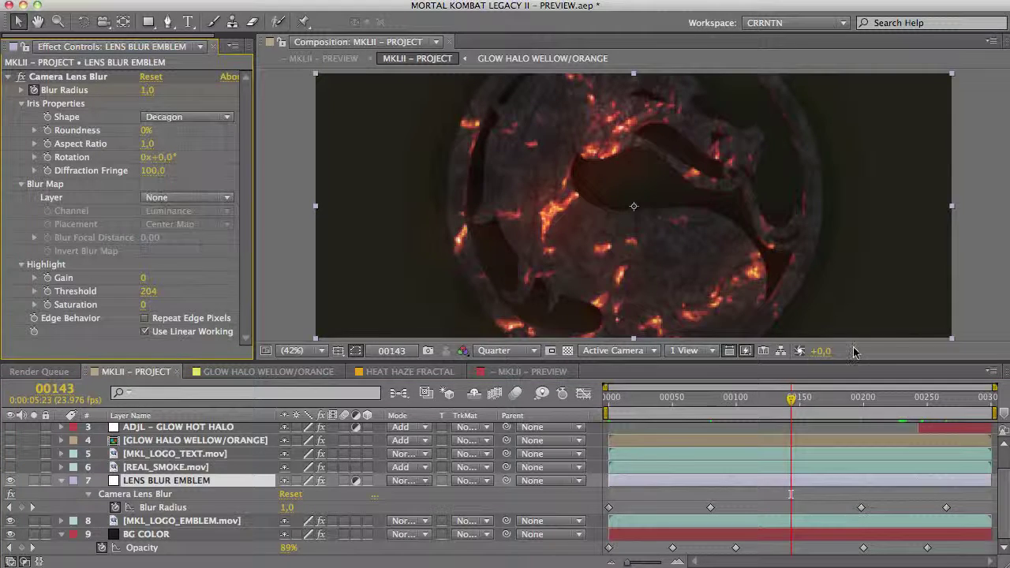
left_click(917, 397)
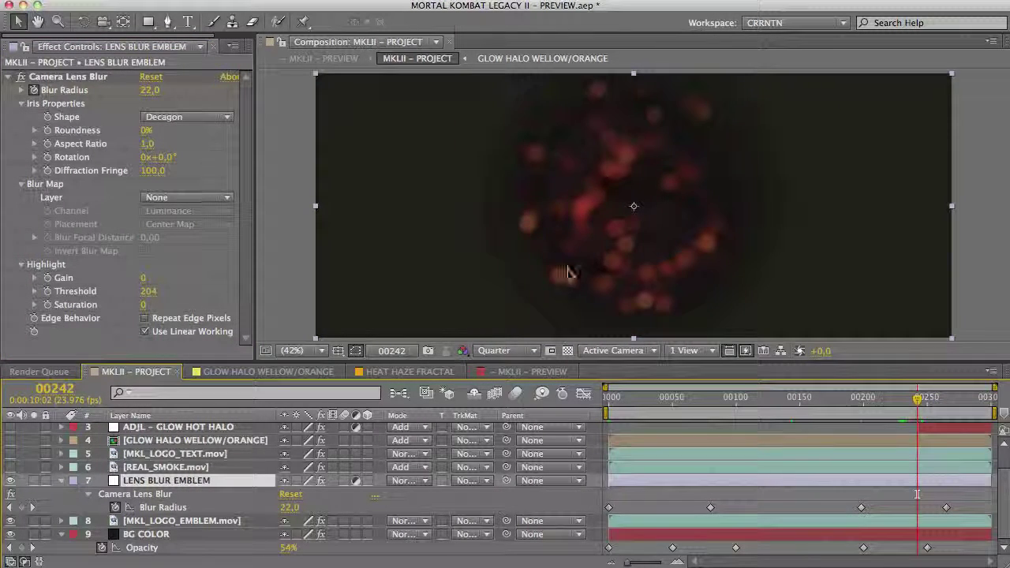
Try the Triangle and Pentagon iris shapes on the emblem's Camera Lens Blur, and restore the Decagon shape.
left_click(186, 117)
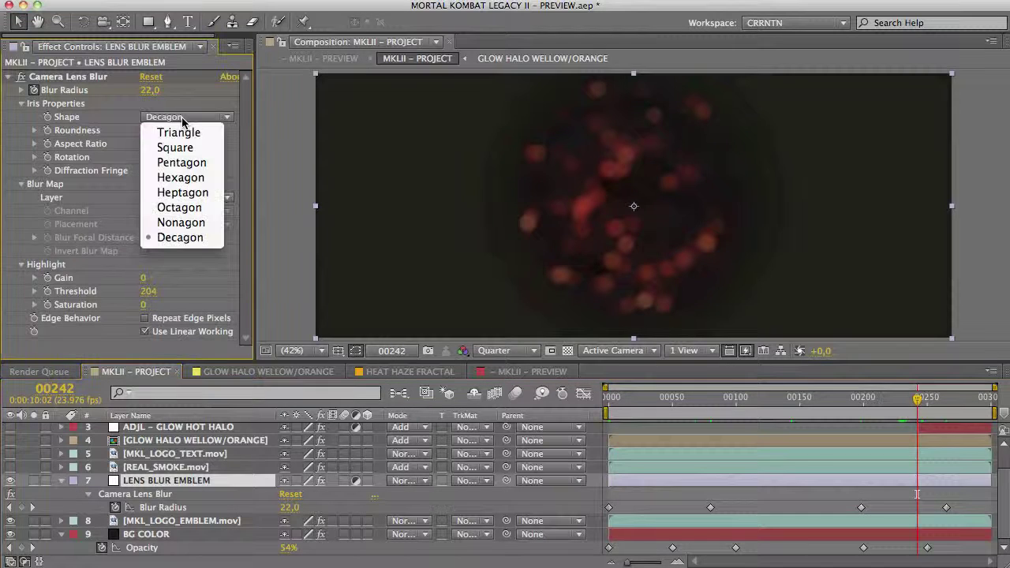
left_click(169, 130)
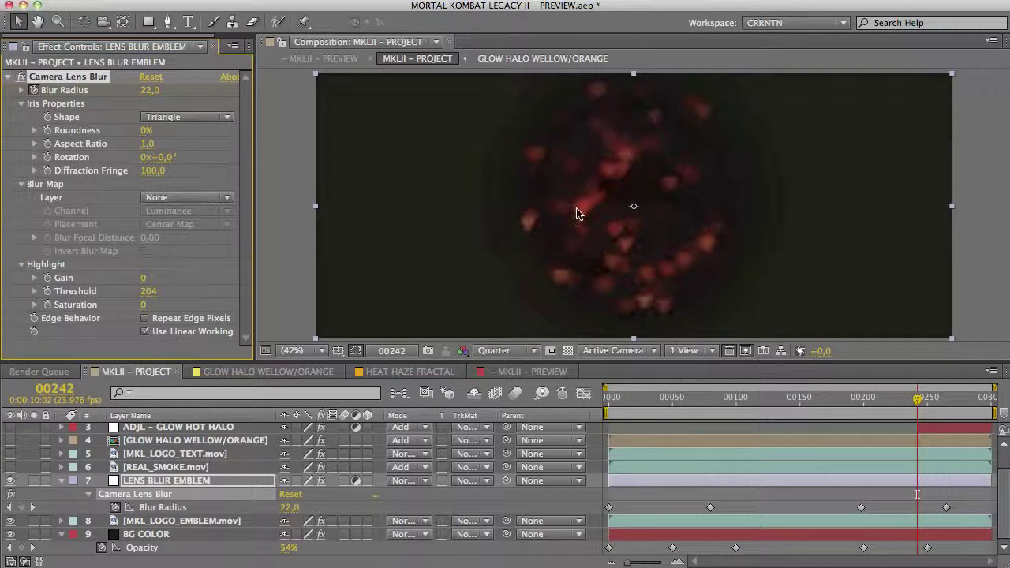
left_click(203, 117)
left_click(204, 167)
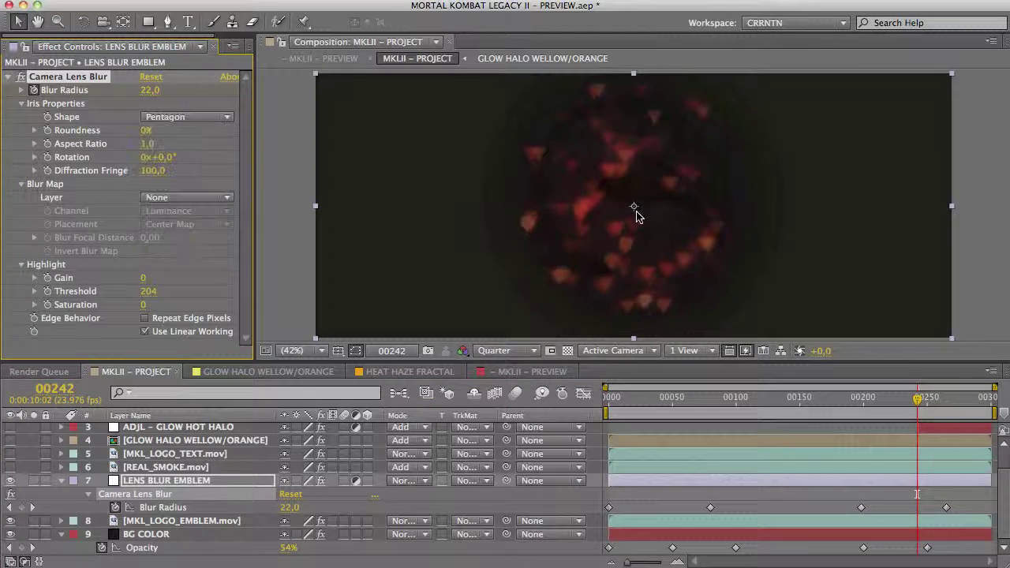
left_click(194, 119)
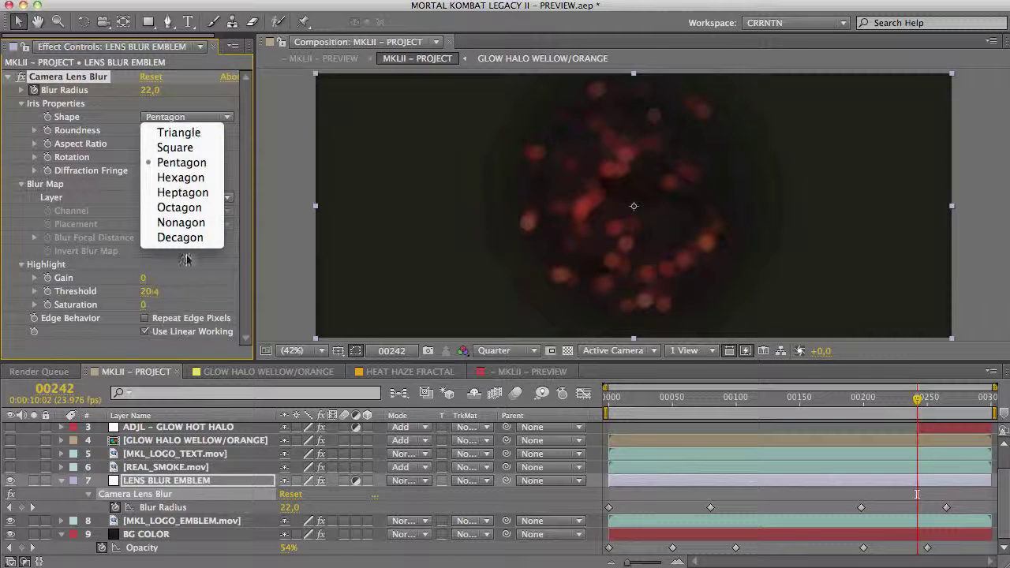
left_click(189, 240)
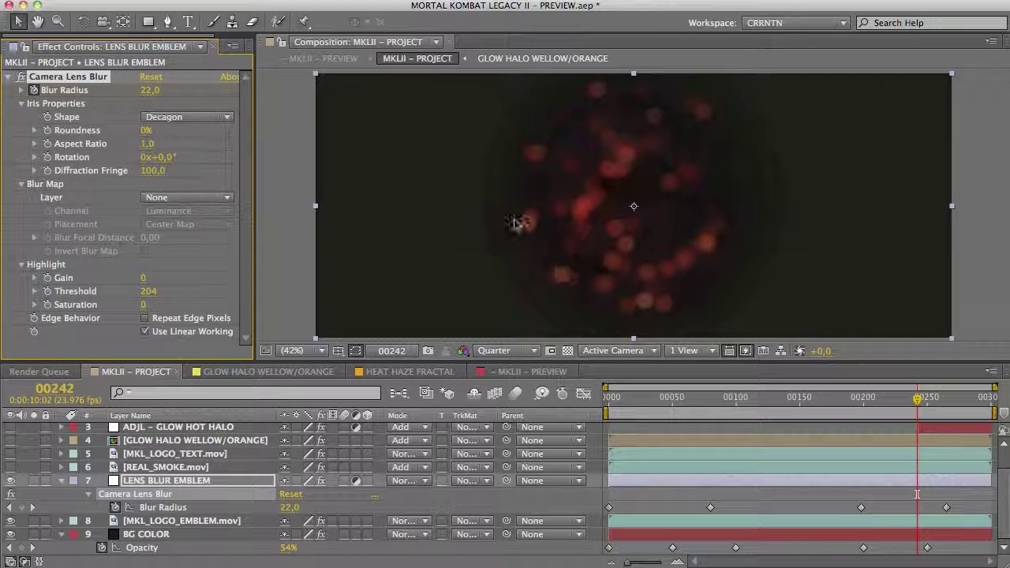
Collapse the LENS BLUR EMBLEM layer and show REAL_SMOKE.mov without the emblem and lens blur layers at frame 106.
left_click(62, 481)
left_click(162, 495)
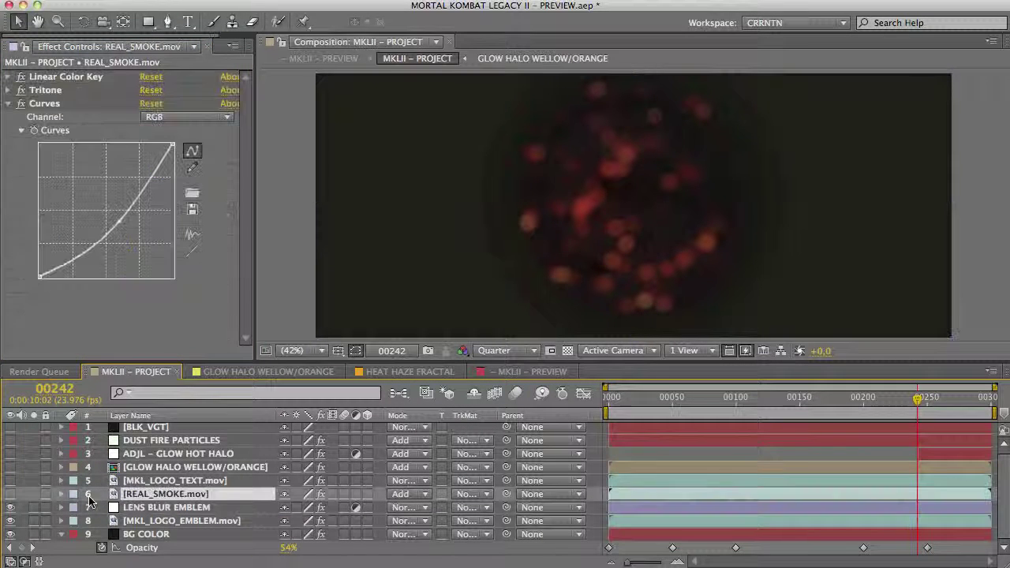
left_click(10, 494)
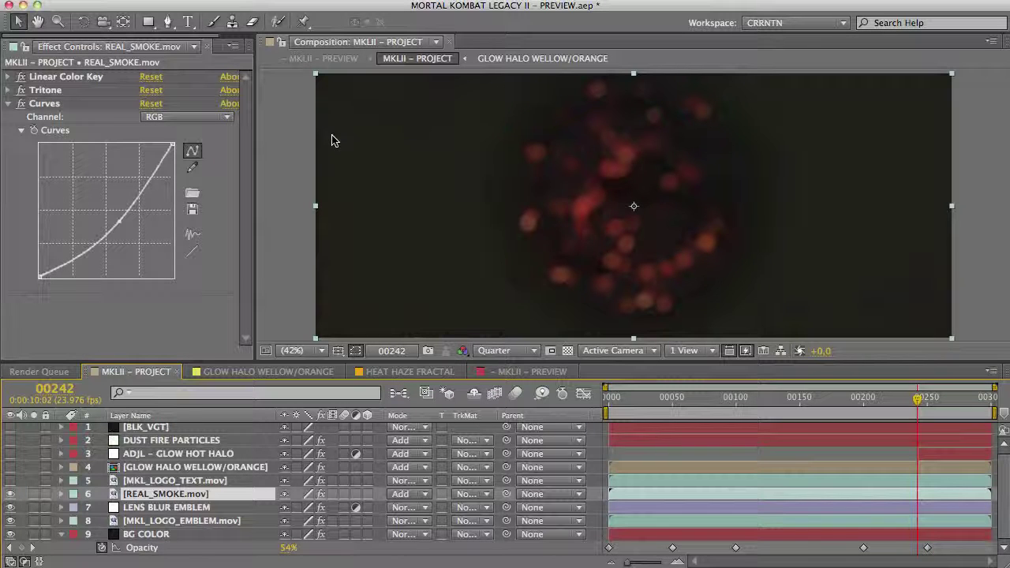
left_click_drag(10, 522, 10, 511)
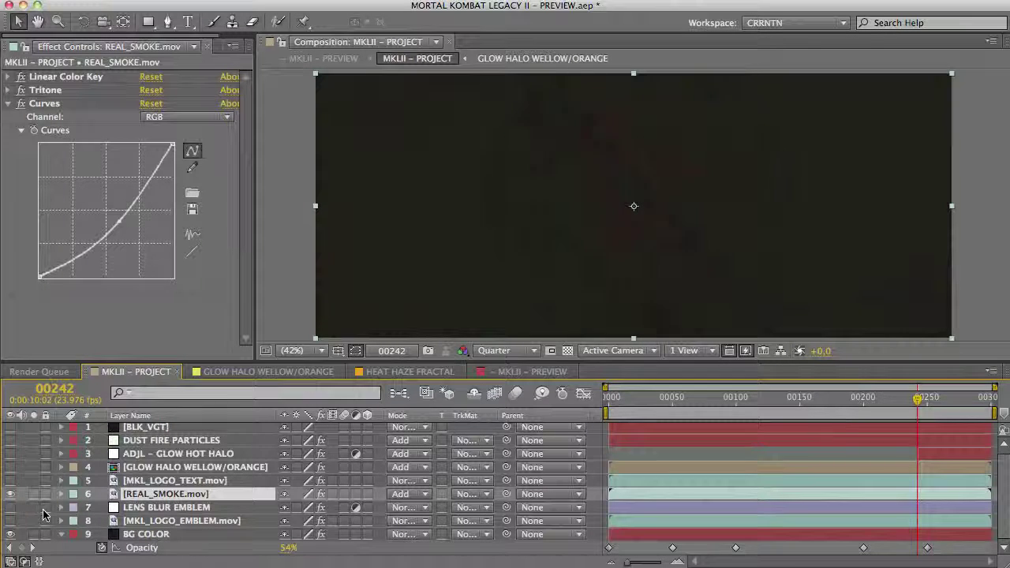
mouse_move(742, 397)
left_mouse_down()
mouse_move(676, 401)
mouse_move(834, 404)
mouse_move(743, 401)
left_mouse_up()
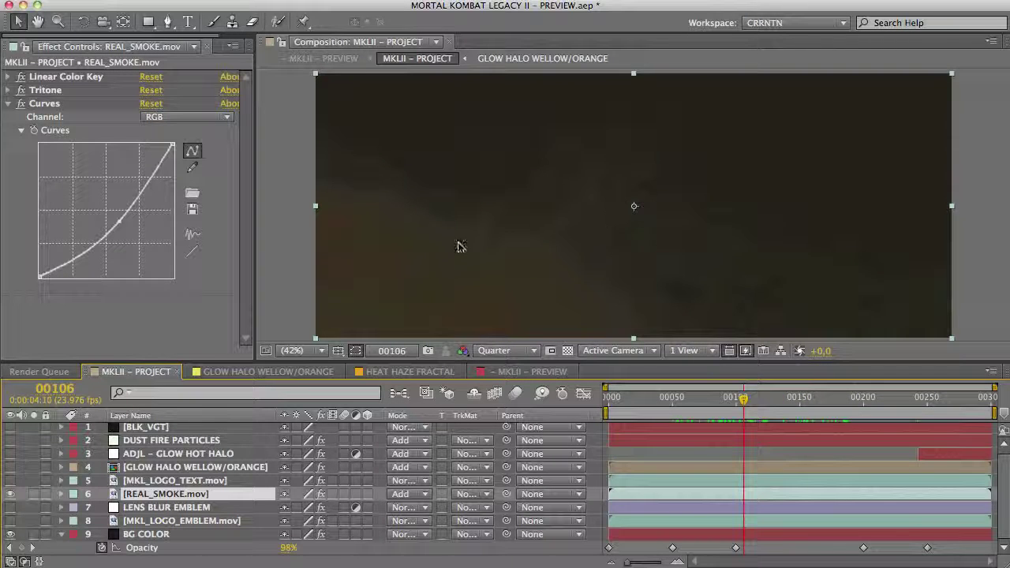
Disable the smoke's Linear Color Key, Tritone and Curves effects and re-enable them one at a time, expanding the Tritone settings.
left_click_drag(22, 78, 22, 105)
left_click(21, 77)
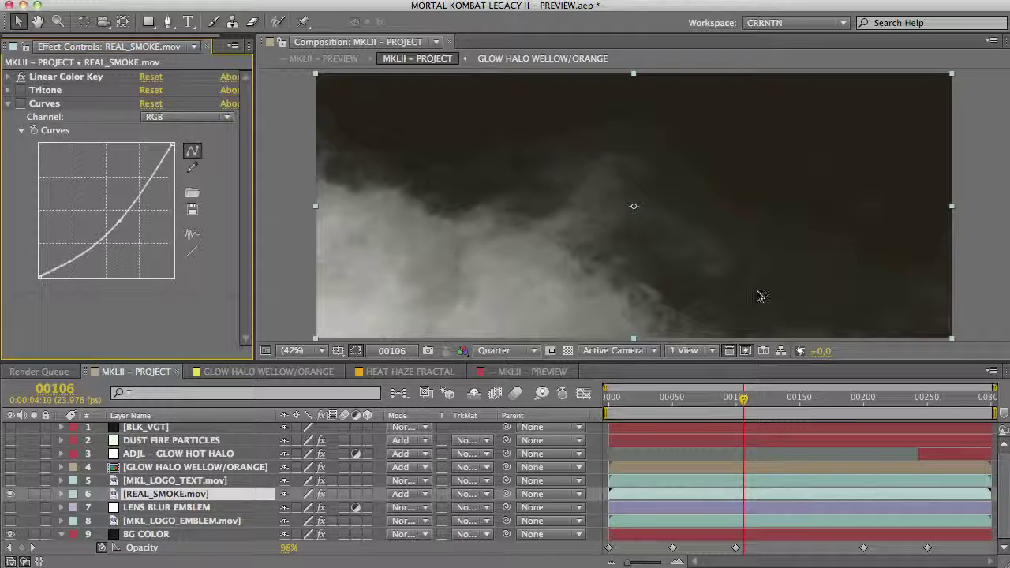
left_click(567, 351)
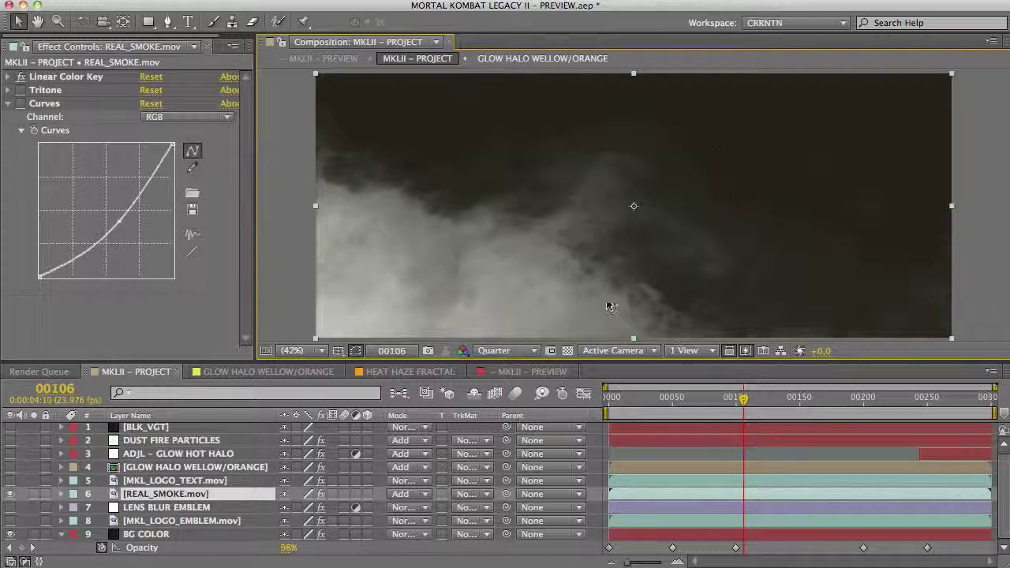
left_click(21, 90)
left_click(8, 91)
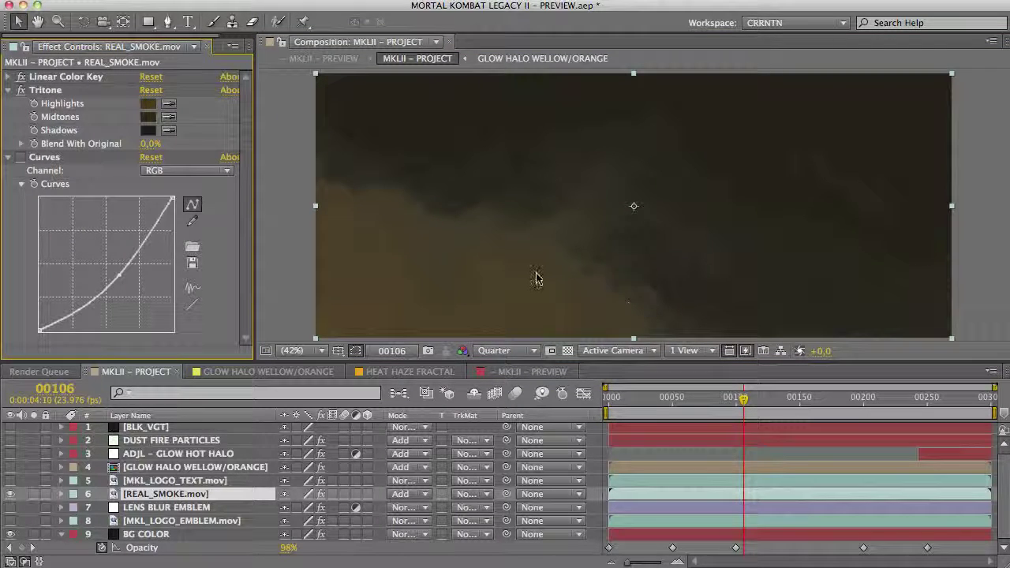
left_click(20, 157)
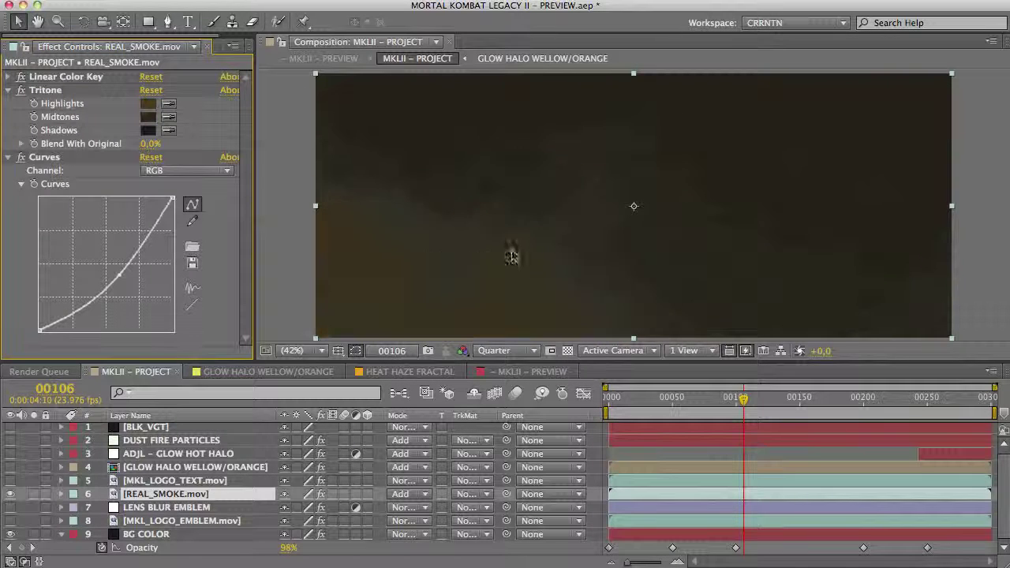
Check the smoke layer's blending mode at frame 136, keeping Add, and show the emblem beneath the smoke at frame 146.
left_click_drag(747, 422, 783, 407)
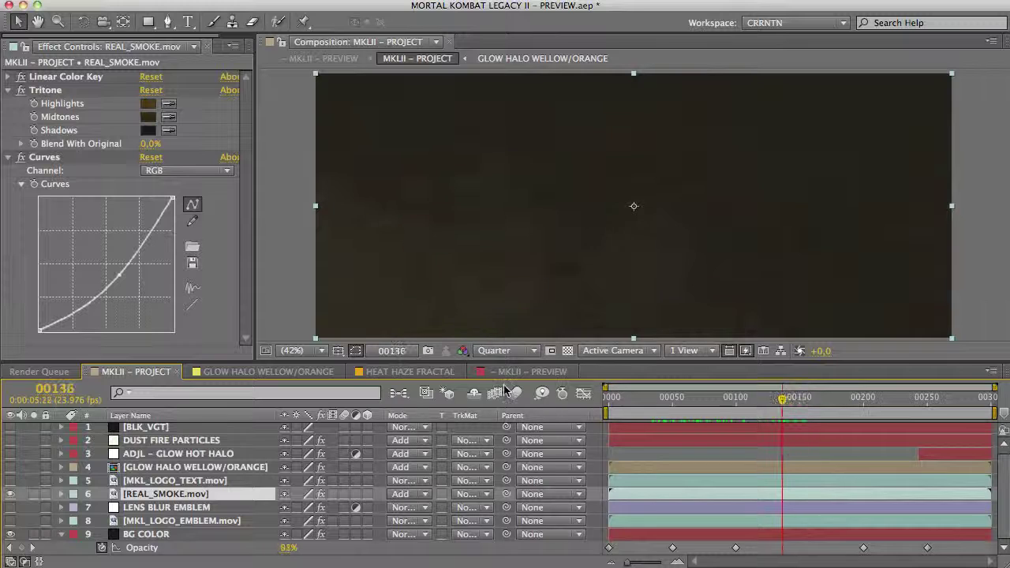
left_click(400, 495)
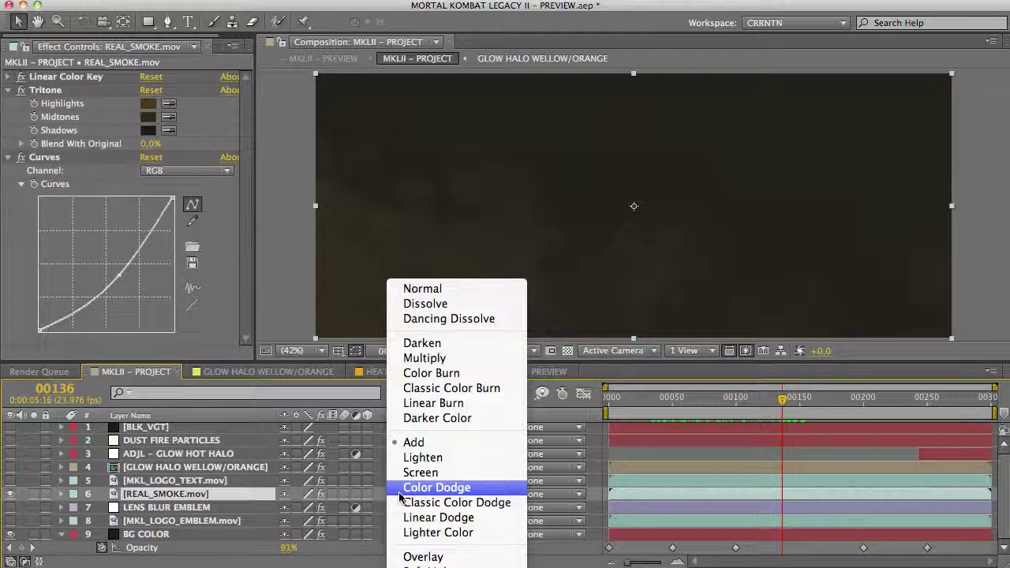
left_click(422, 376)
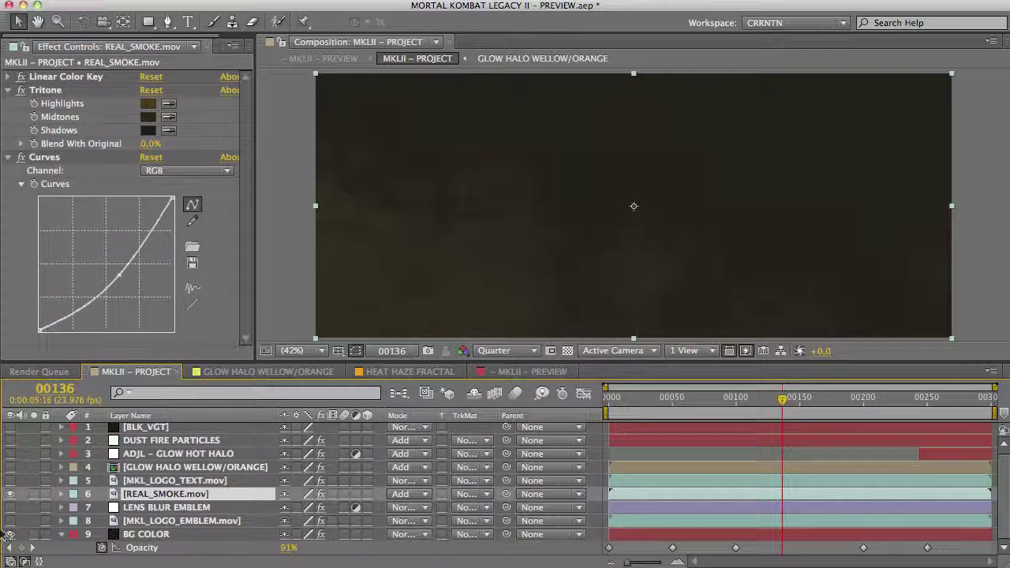
left_click(10, 521)
mouse_move(785, 416)
left_mouse_down()
mouse_move(779, 407)
mouse_move(713, 406)
mouse_move(794, 407)
left_mouse_up()
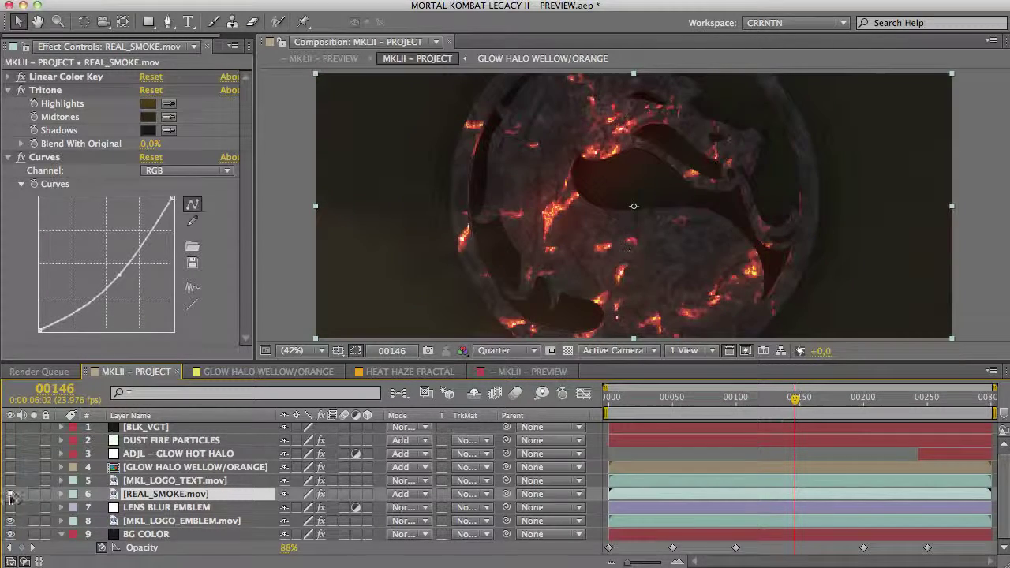
Hide the smoke and emblem layers, show MKL_LOGO_TEXT.mov, and compare its effects with the emblem's at frame 84.
left_click_drag(10, 496, 11, 520)
left_click(11, 482)
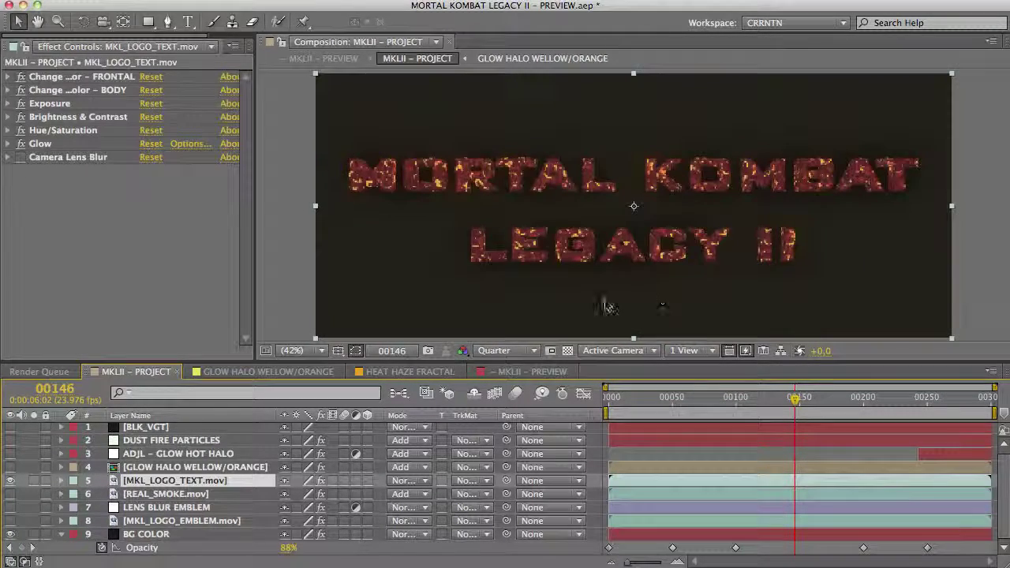
left_click(716, 404)
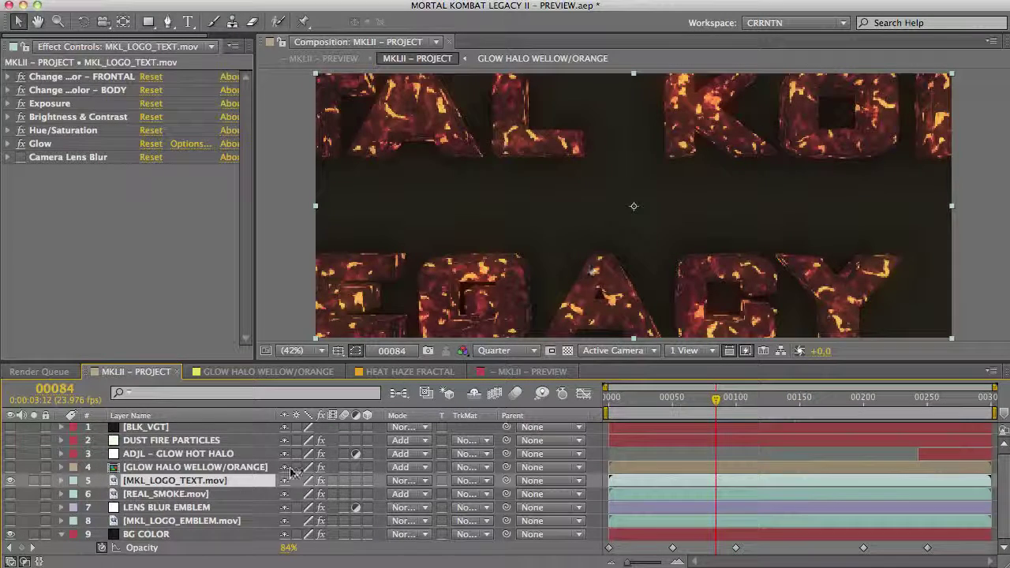
left_click(198, 522)
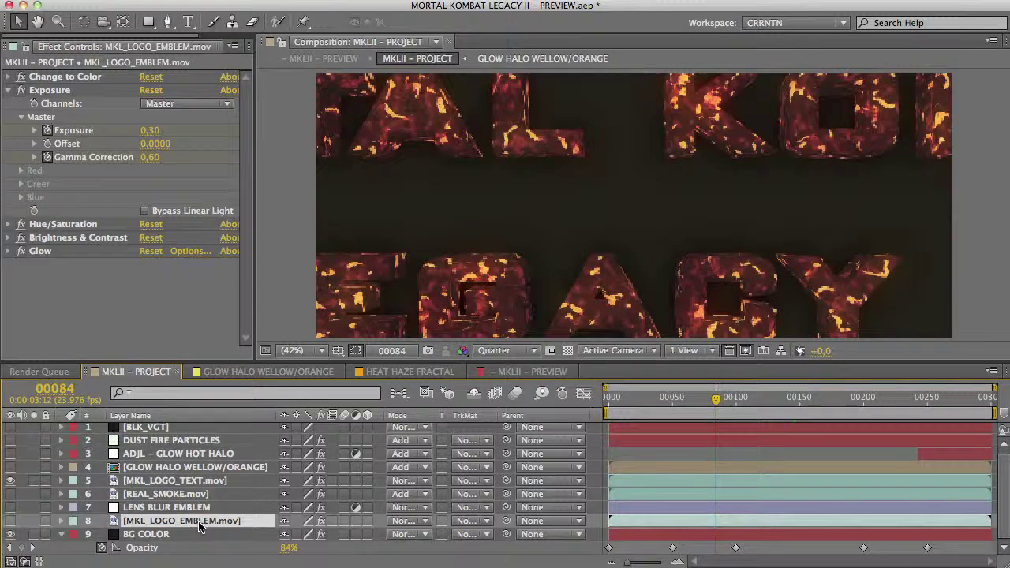
left_click(175, 481)
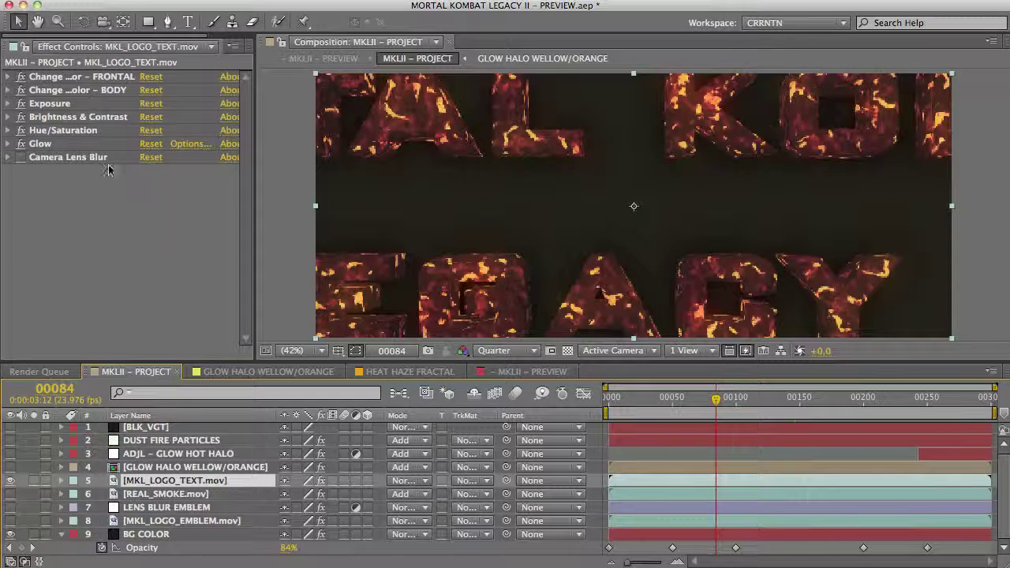
Disable all effects on the text layer and re-enable only its FRONTAL and BODY color change effects.
left_click_drag(21, 77, 20, 136)
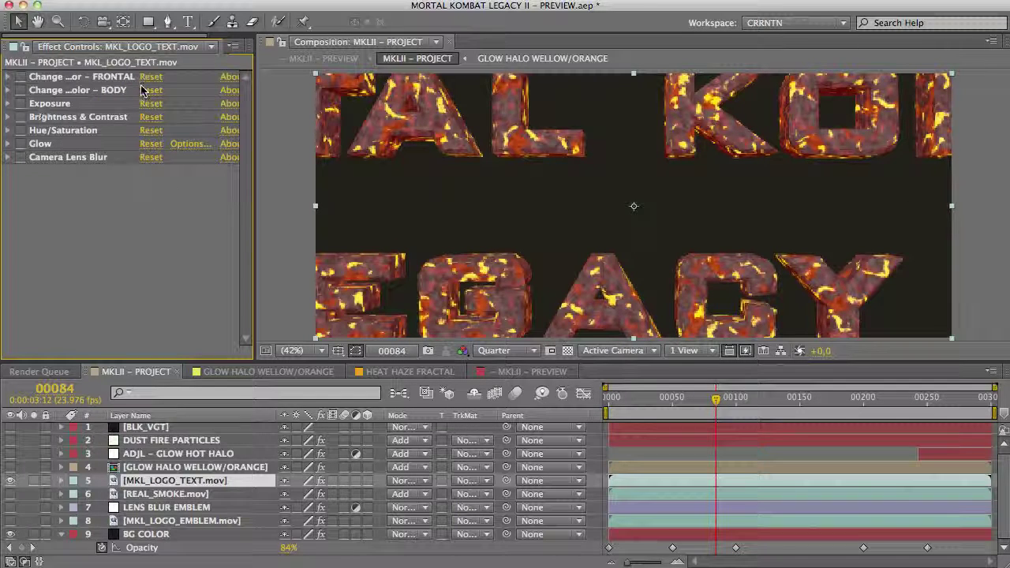
left_click(21, 78)
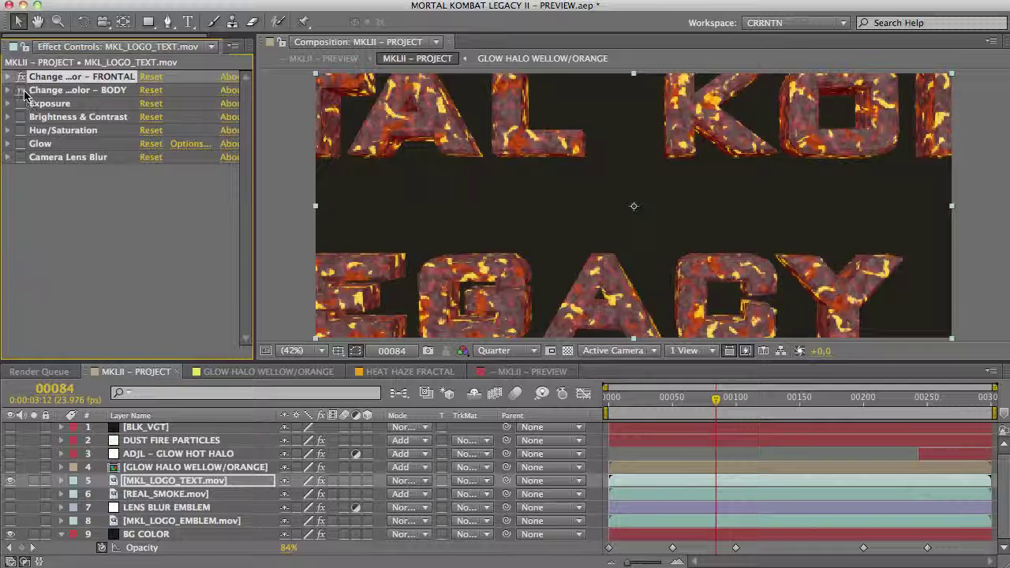
left_click(21, 90)
left_click(47, 89)
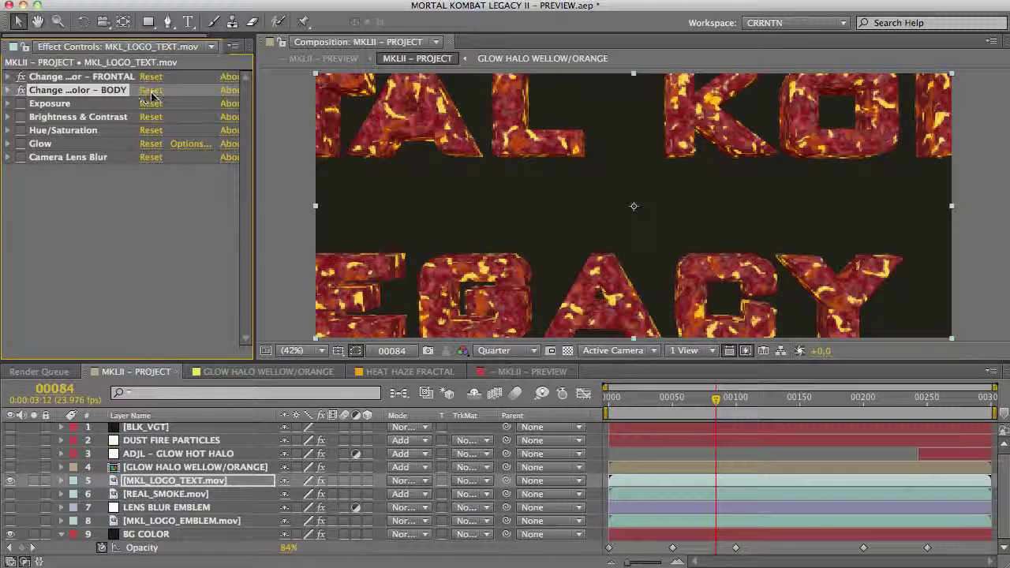
left_click(8, 90)
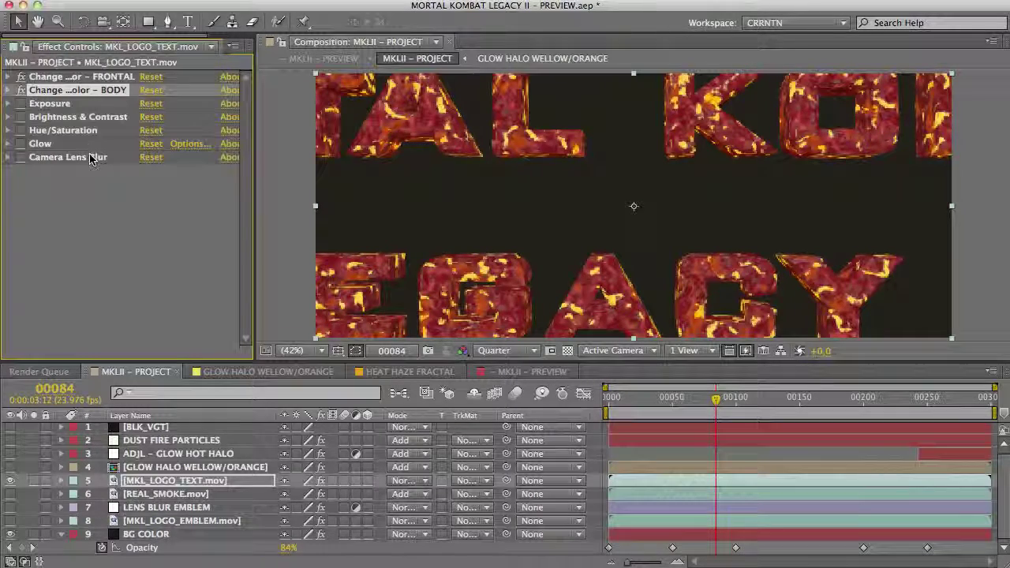
Enable the text layer's Exposure, Brightness & Contrast, Hue/Saturation, Glow and Camera Lens Blur effects one by one.
left_click(21, 104)
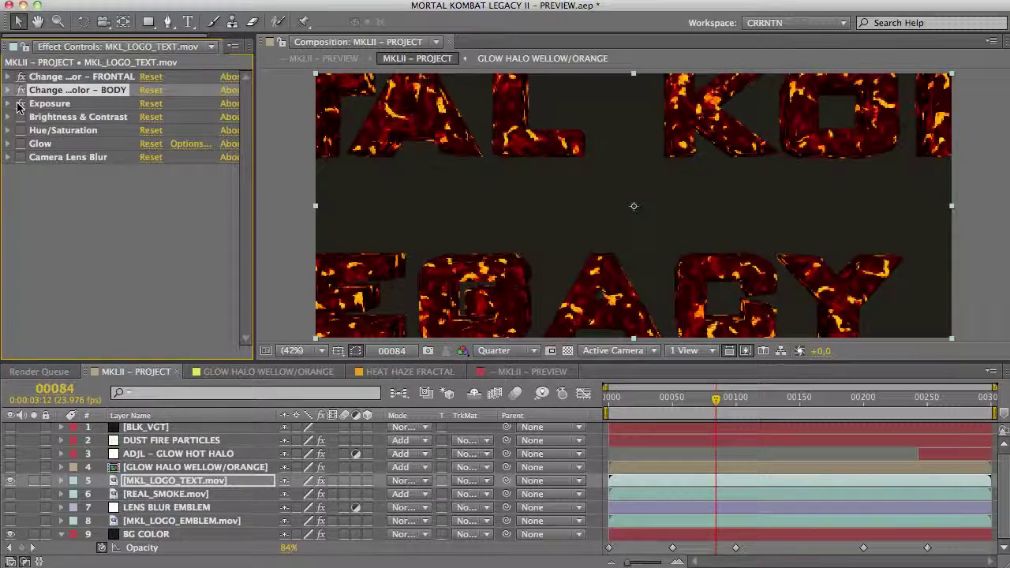
left_click(21, 117)
left_click(21, 130)
left_click(20, 144)
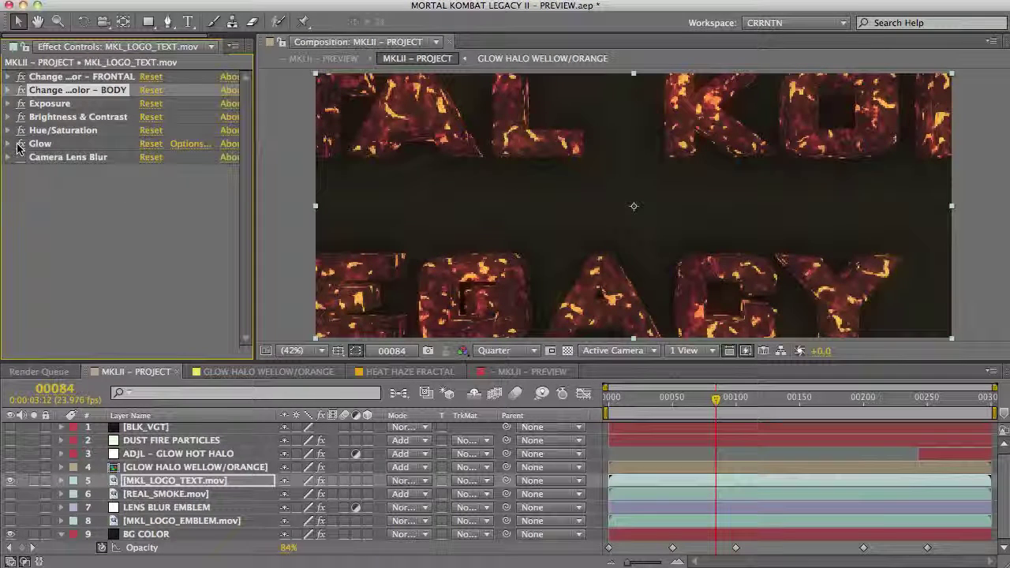
left_click(21, 157)
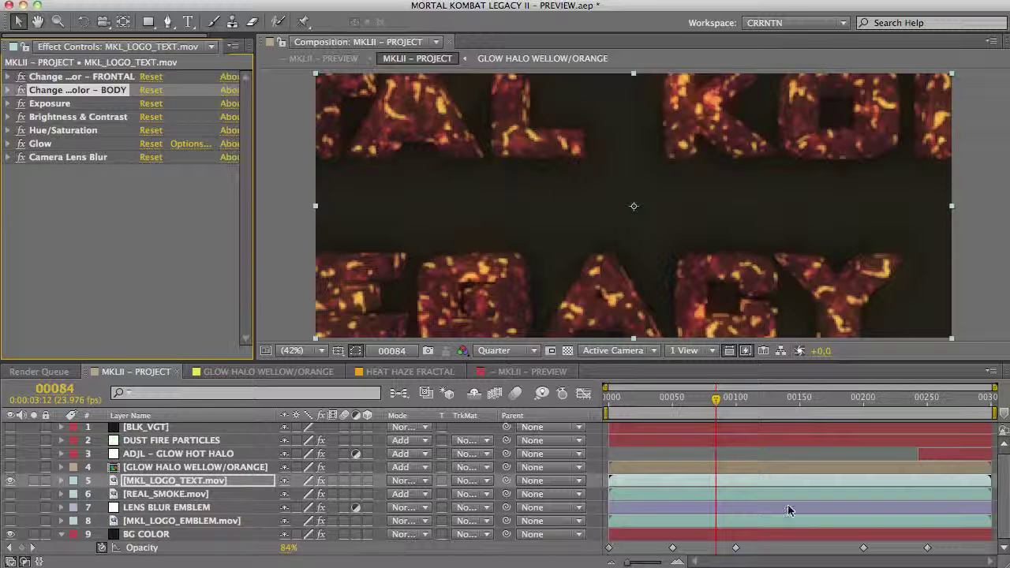
Show the GLOW HALO WELLOW/ORANGE layer at frame 149 and open its composition.
left_click(799, 397)
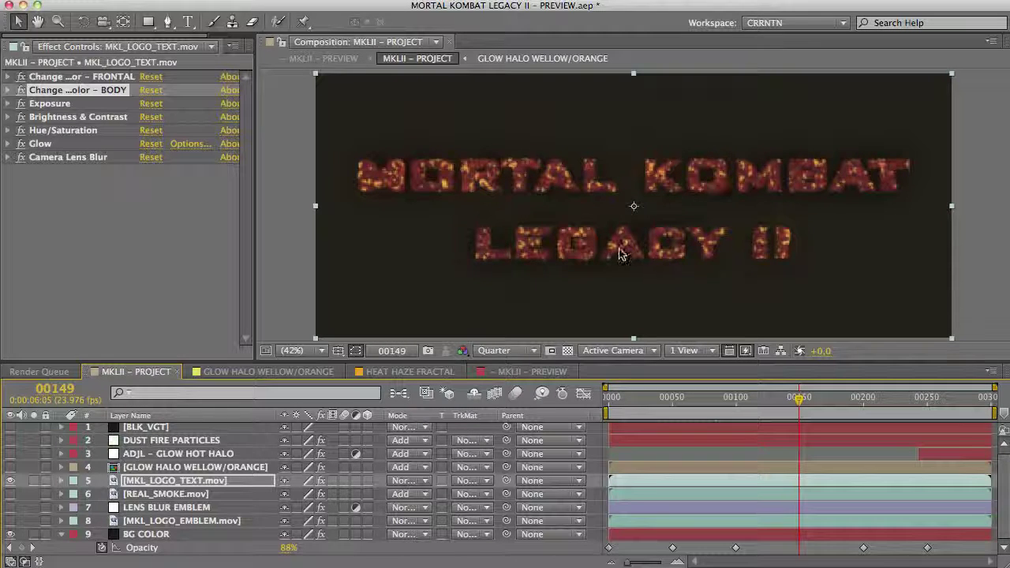
left_click(158, 467)
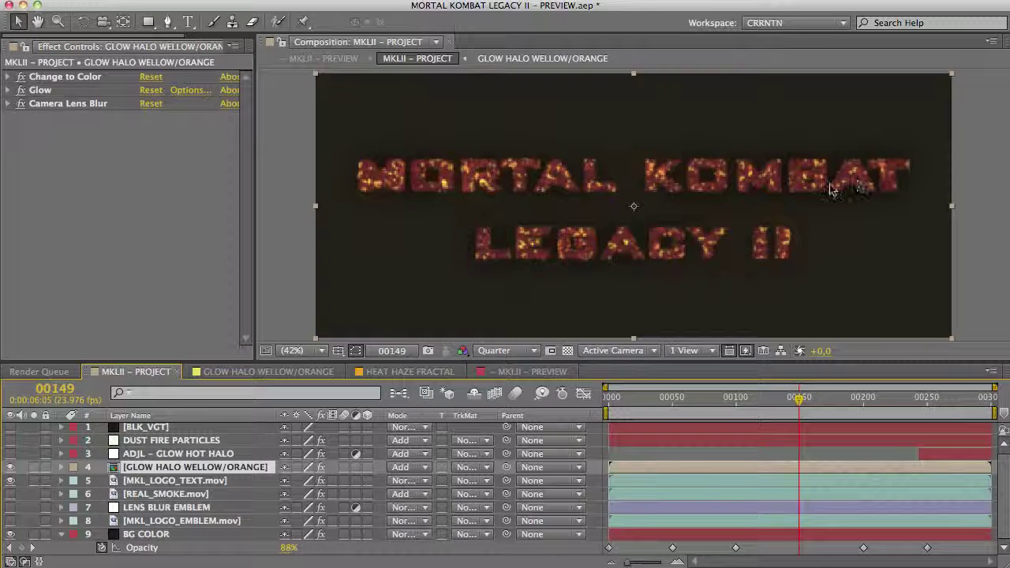
left_click(237, 371)
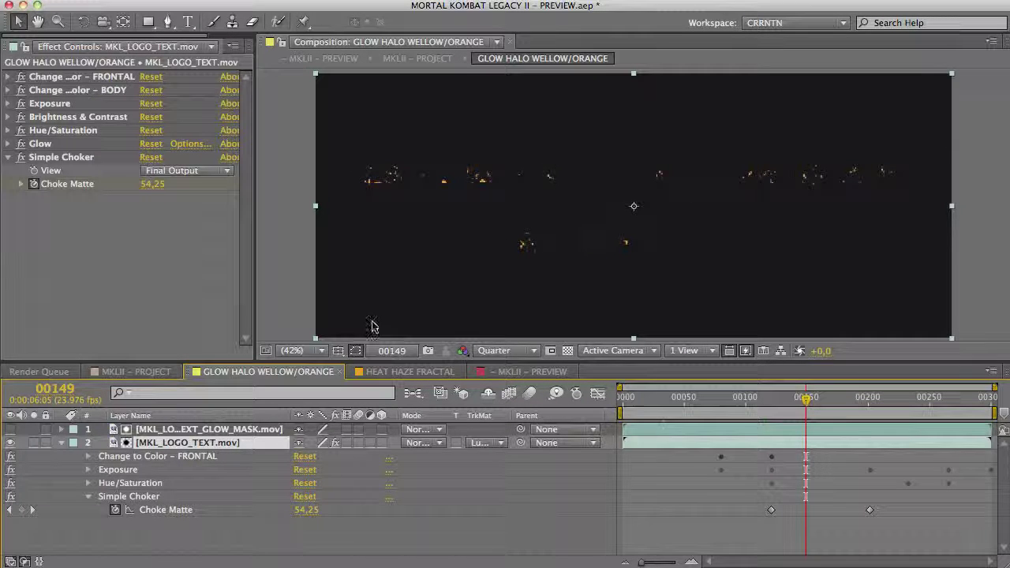
Examine the text's Simple Choker matte at the keyframes on frames 121 and 201, and return to the MKLII – PROJECT composition.
left_click_drag(805, 399, 773, 405)
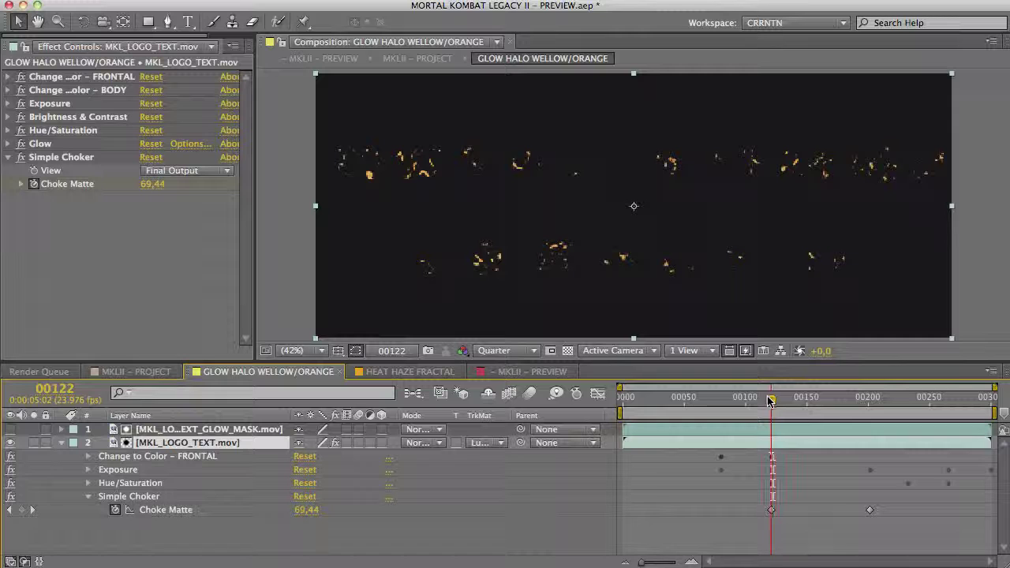
left_click_drag(773, 398, 771, 398)
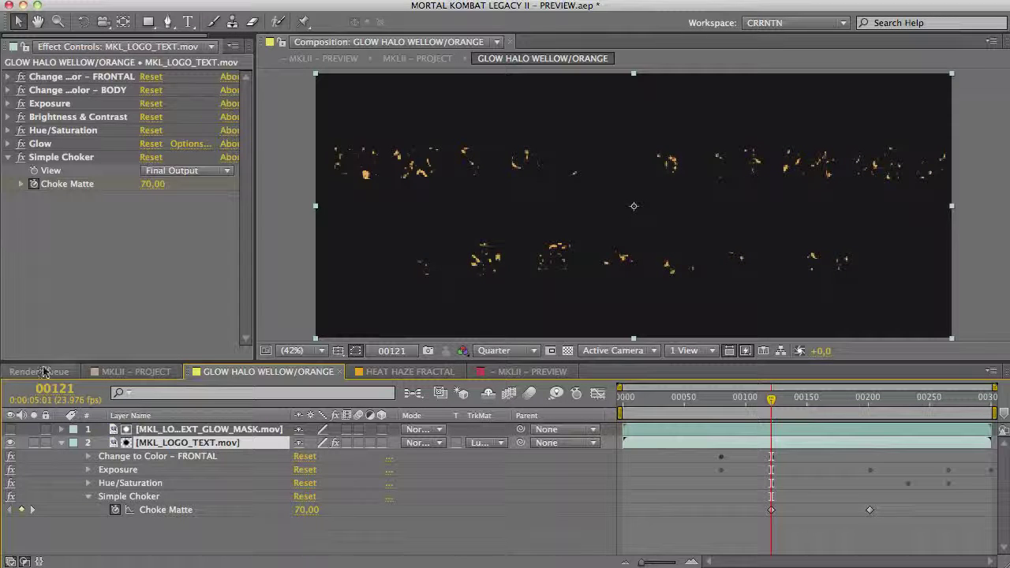
left_click(869, 398)
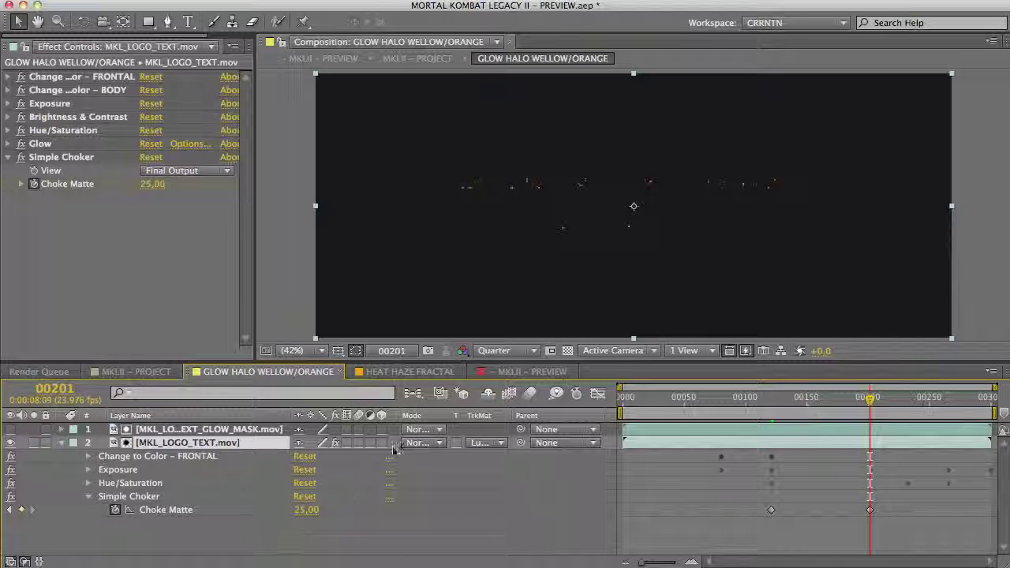
left_click(134, 371)
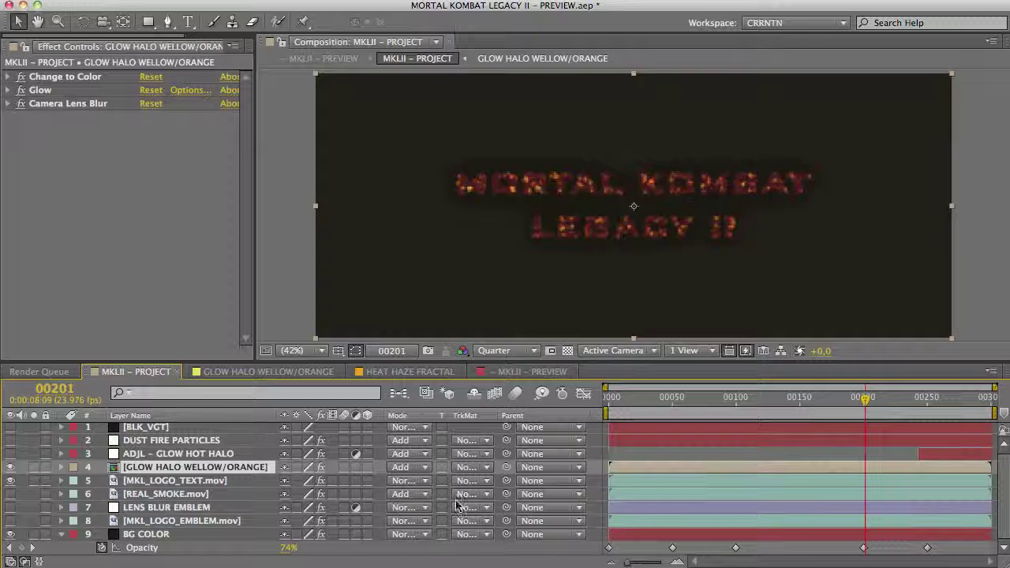
Turn on the ADJL – GLOW HOT HALO layer at frame 253 and advance to frame 258.
left_click(945, 458)
left_click(929, 398)
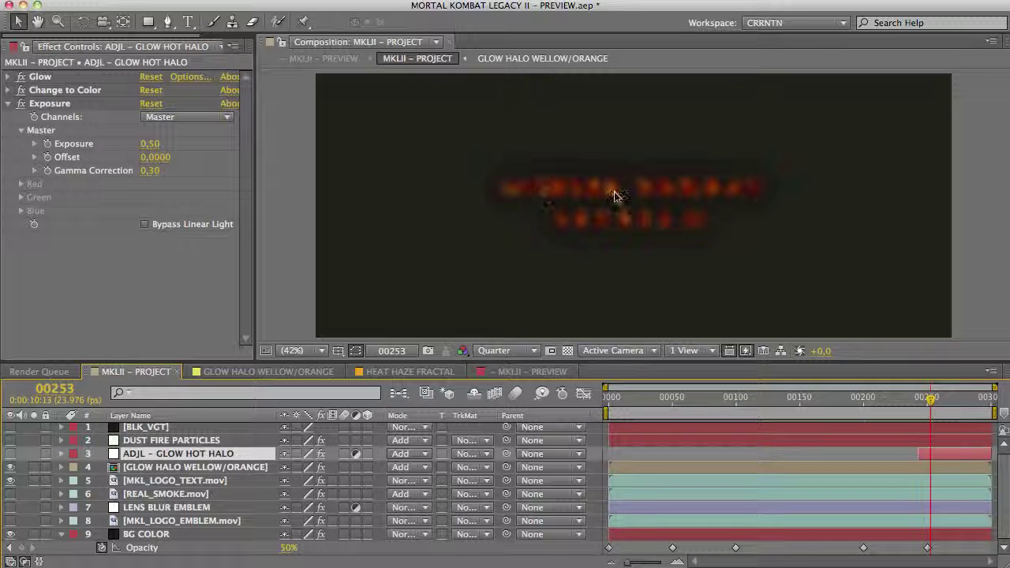
left_click(11, 454)
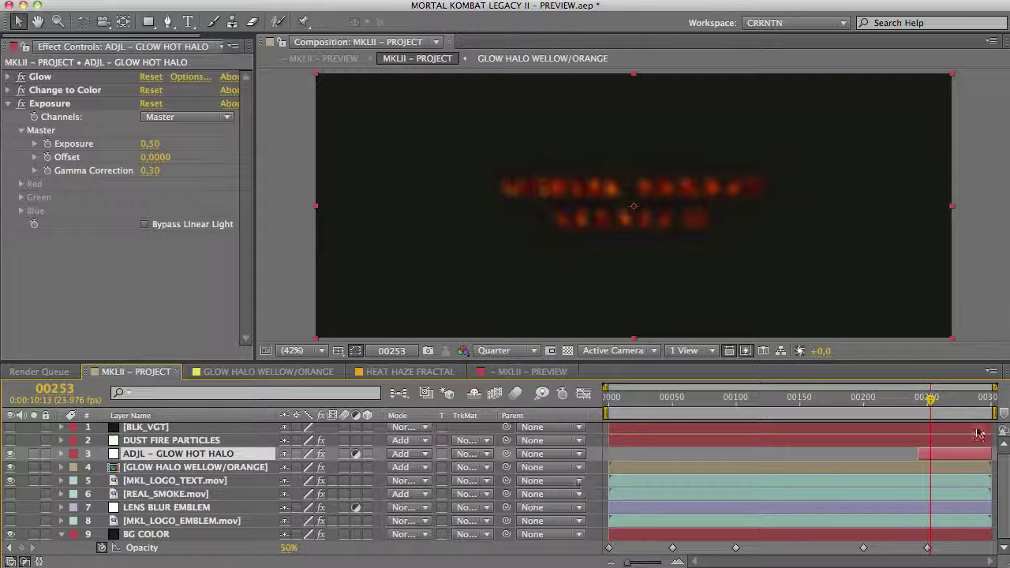
left_click_drag(929, 406, 933, 407)
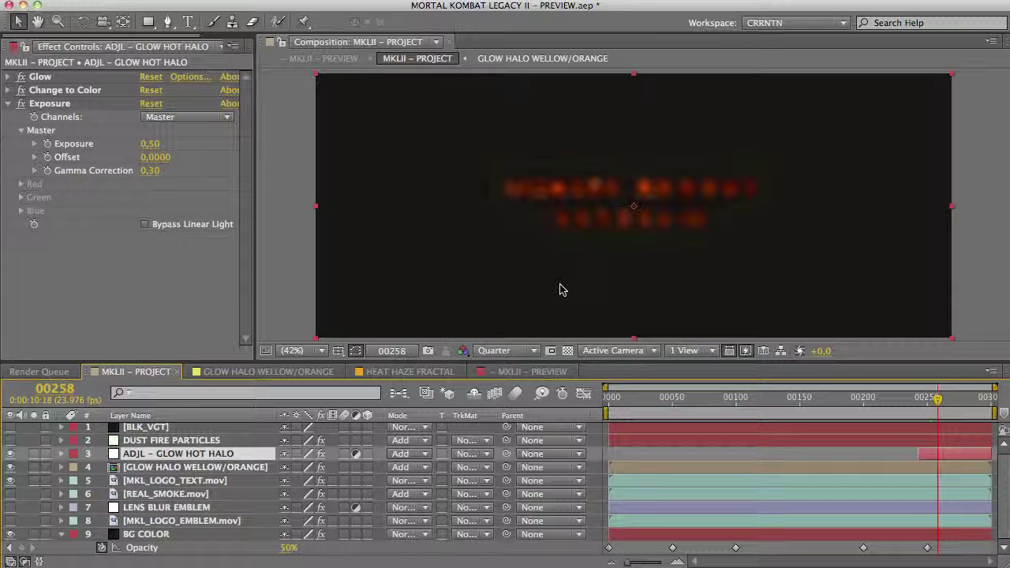
Hide the other layers above BG COLOR, show only DUST FIRE PARTICLES, and move to frame 122.
left_click_drag(10, 521, 11, 464)
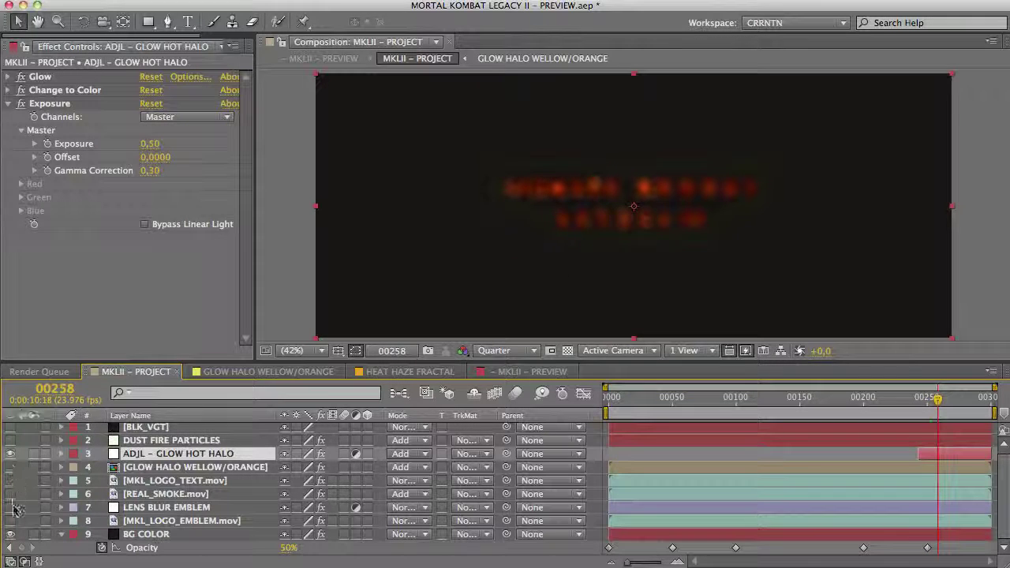
left_click(9, 453)
left_click(10, 441)
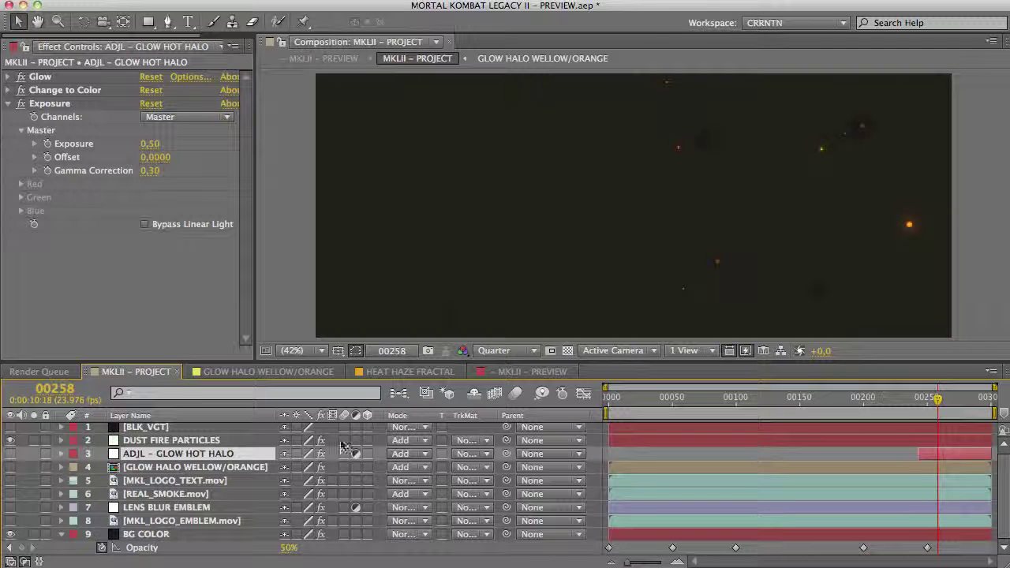
left_click_drag(799, 397, 749, 398)
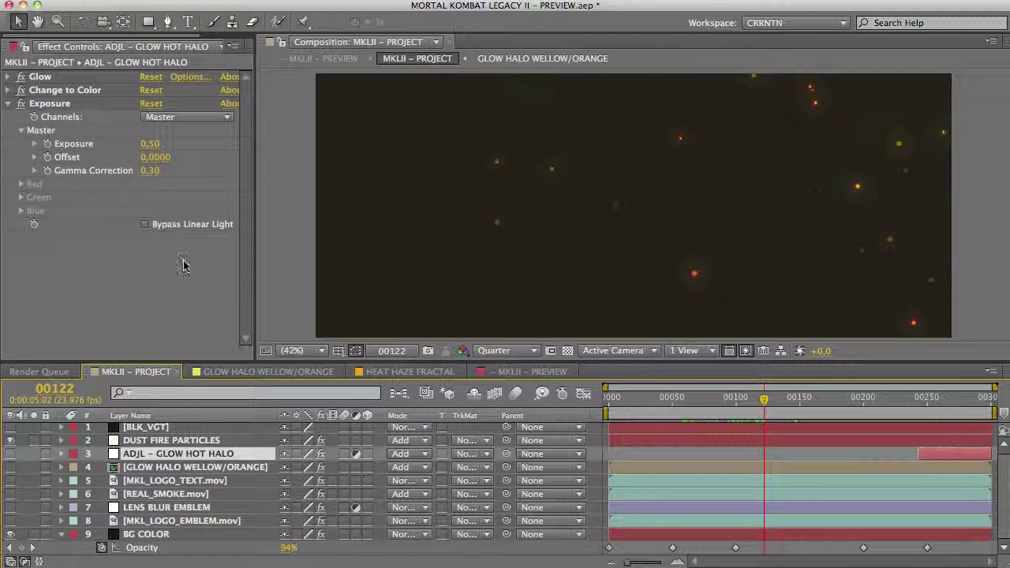
Disable both Glow effects on DUST FIRE PARTICLES and examine the Particle settings of CC Particle World 2.
left_click(182, 441)
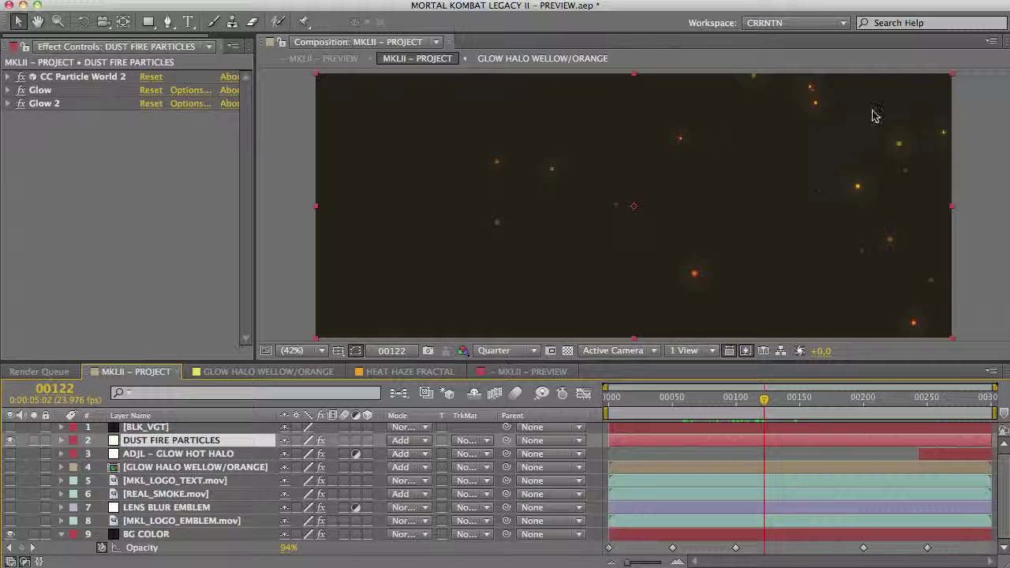
left_click(20, 90)
left_click(20, 104)
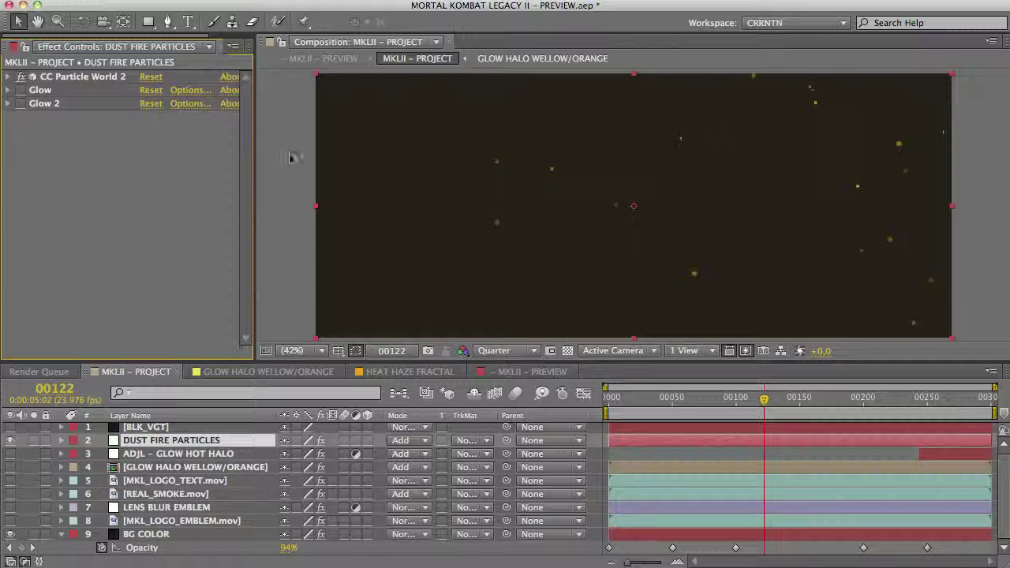
left_click(9, 76)
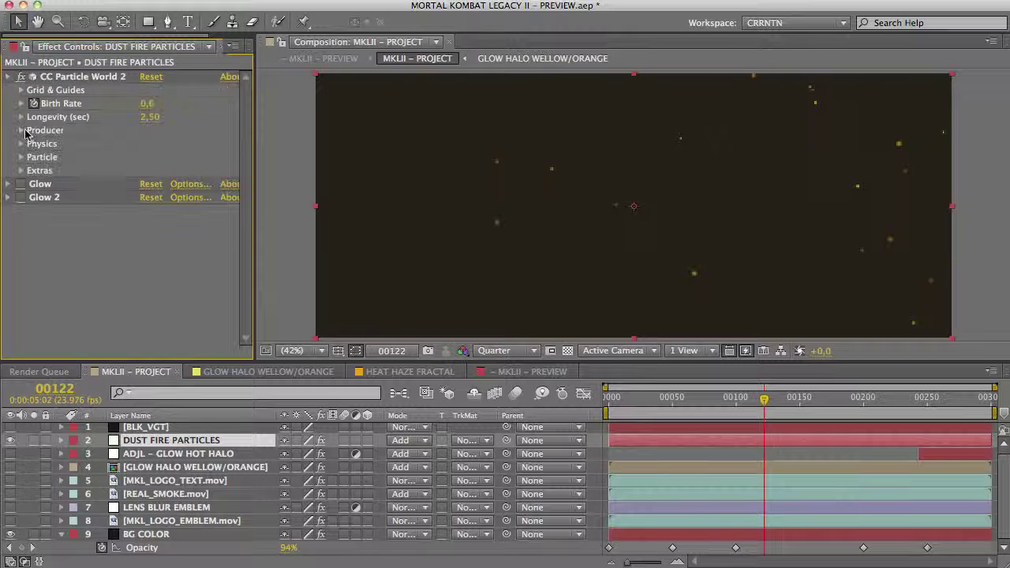
left_click(21, 155)
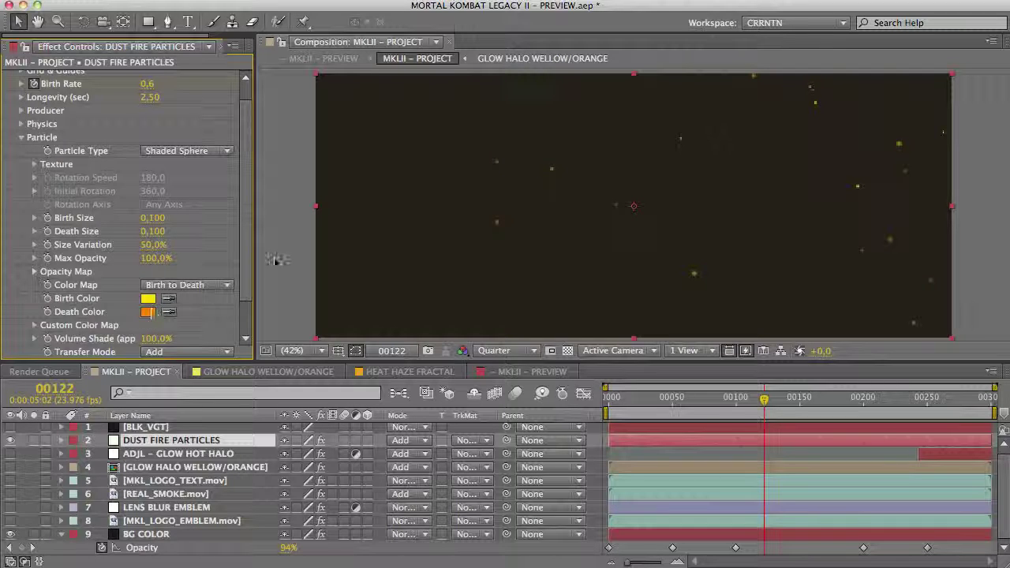
scroll(251, 253, "up", 2)
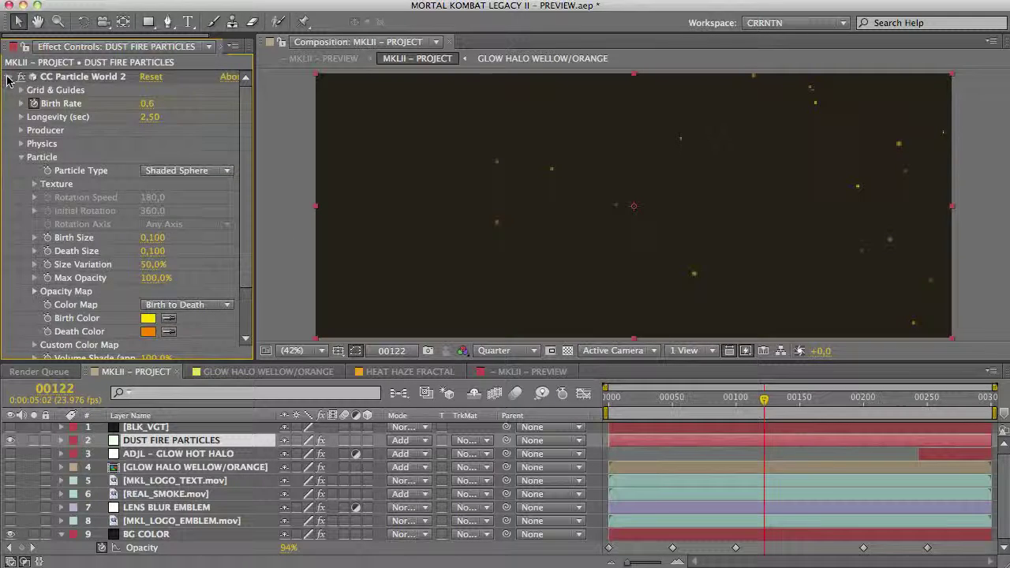
left_click(8, 77)
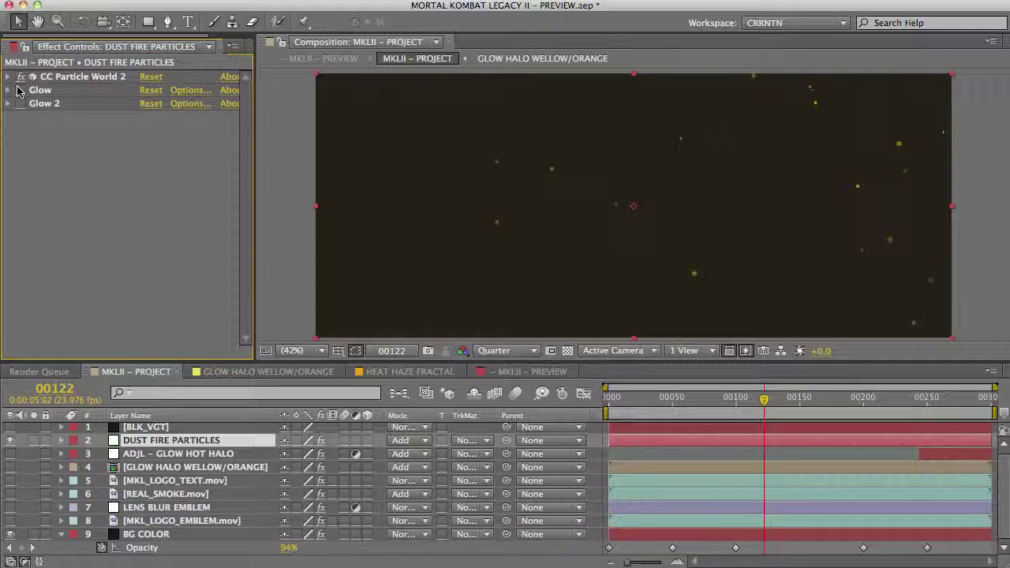
Re-enable both Glow effects on the DUST FIRE PARTICLES layer and inspect the settings of Glow 2.
left_click(20, 90)
left_click(22, 104)
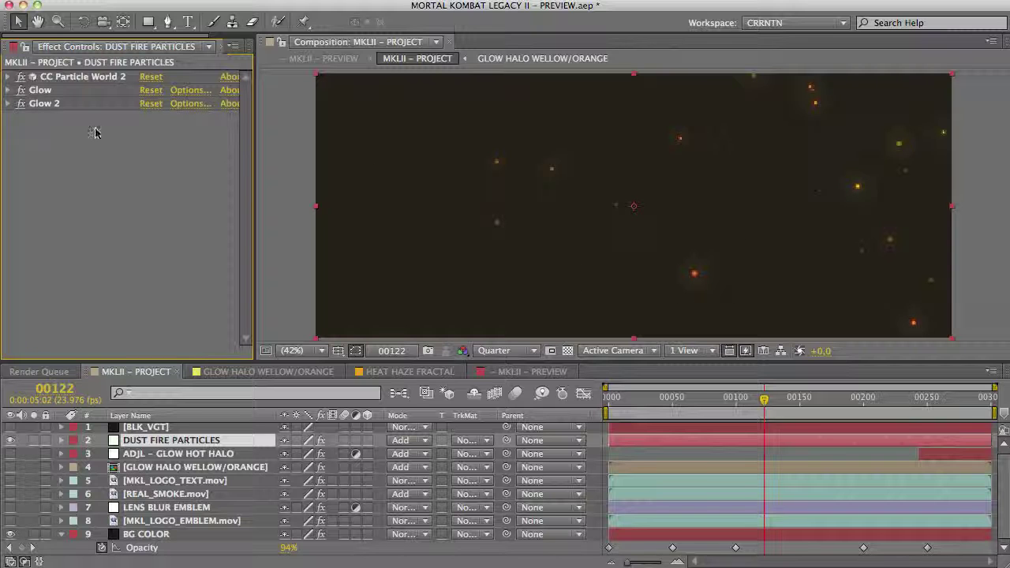
left_click(9, 103)
left_click(154, 130)
key("Return")
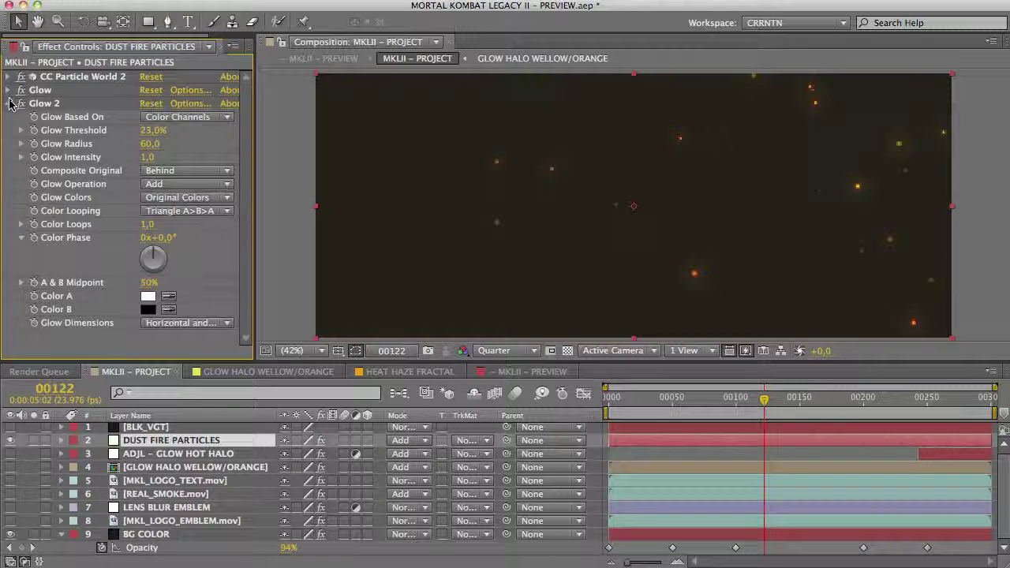
left_click(9, 103)
Show all layers again, compare the image with the BLK_VGT vignette off and on, and hide the mask outlines.
left_click(9, 441)
left_click(9, 440)
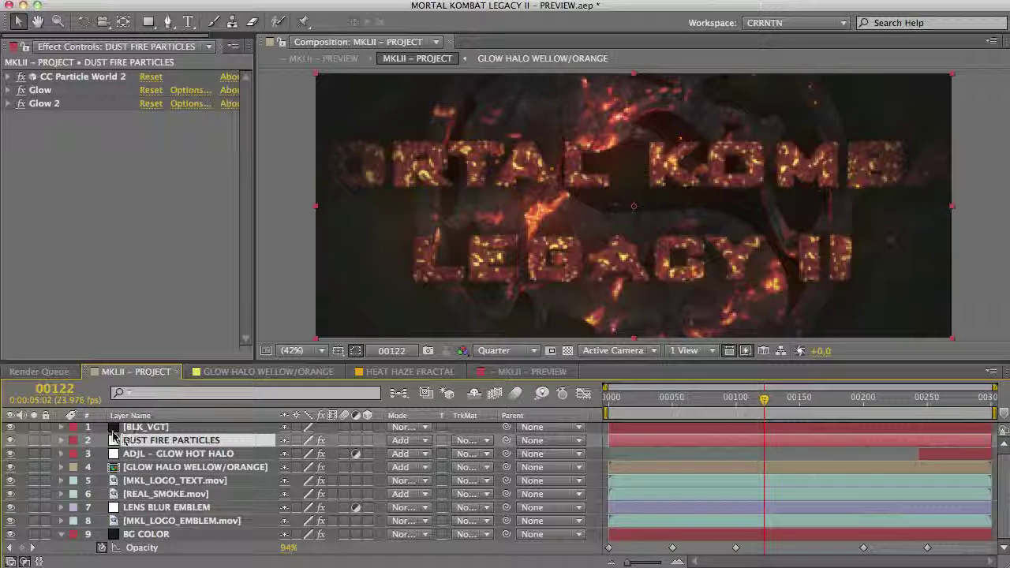
left_click(145, 428)
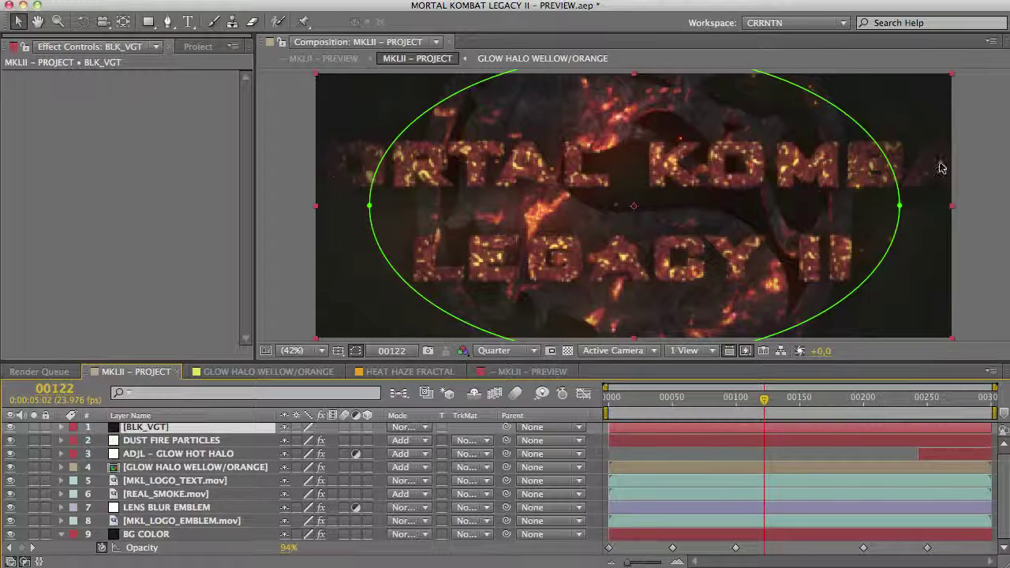
left_click(11, 427)
left_click(10, 427)
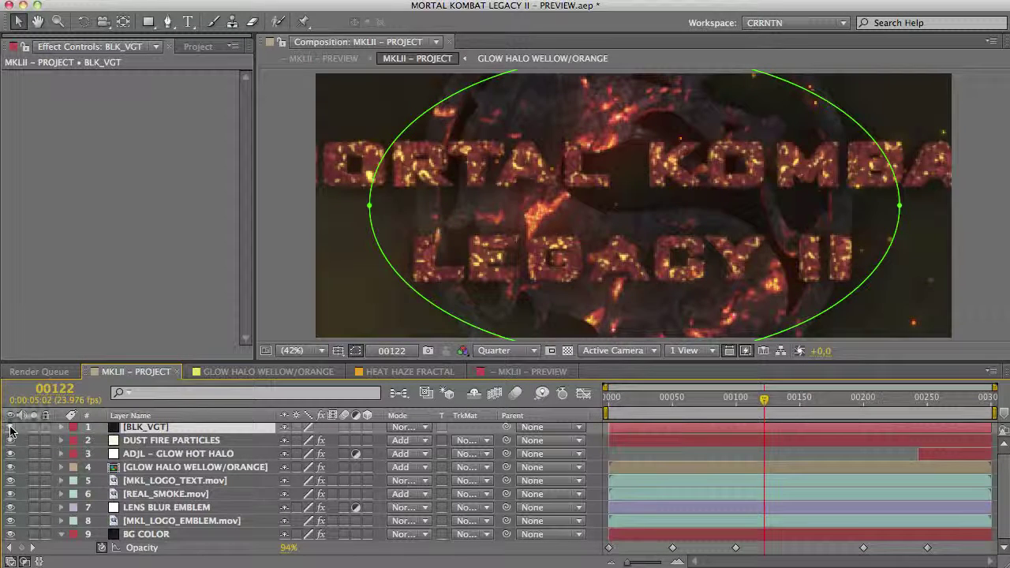
left_click(355, 351)
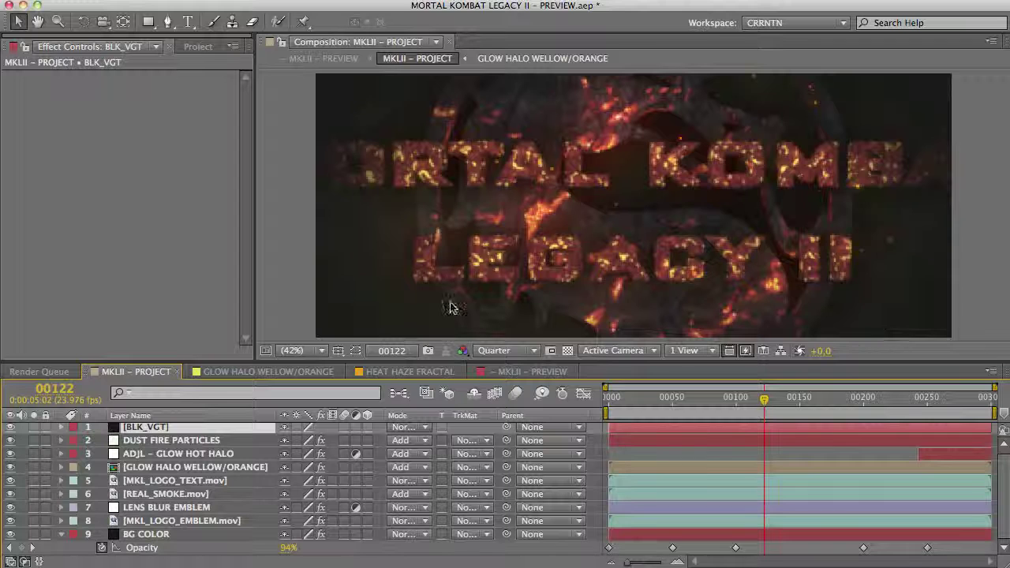
Add the MORTAL KOMBAT LEGACY II – AUDIO.wav footage as the topmost layer of the MKLII – PROJECT composition.
left_click(427, 546)
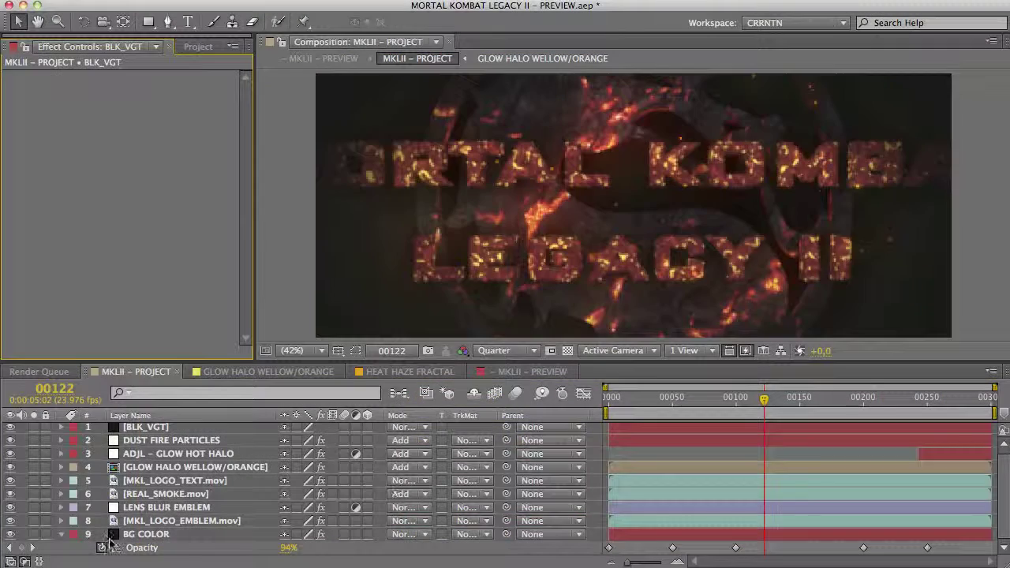
left_click(118, 537)
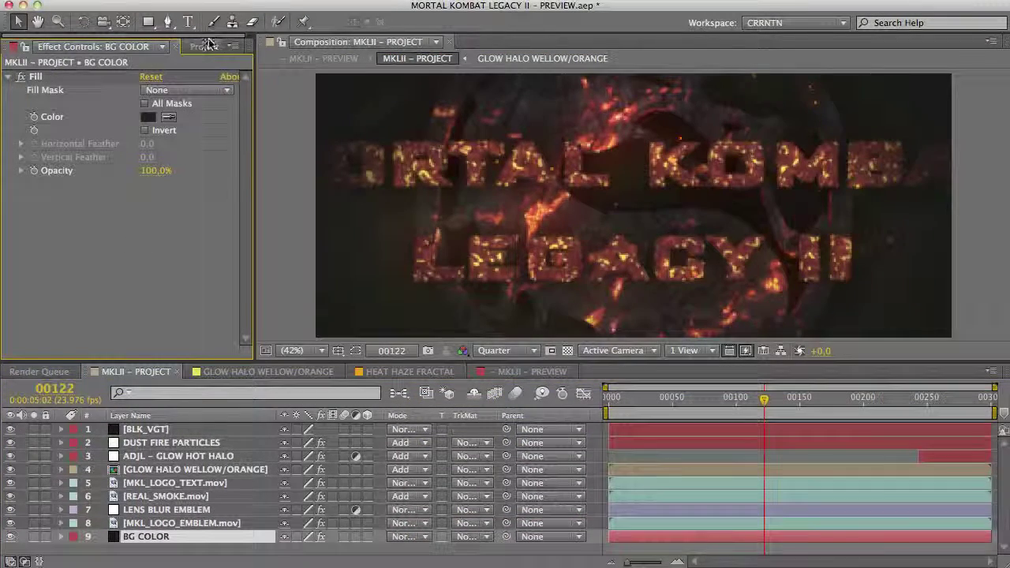
left_click(203, 46)
left_click(8, 201)
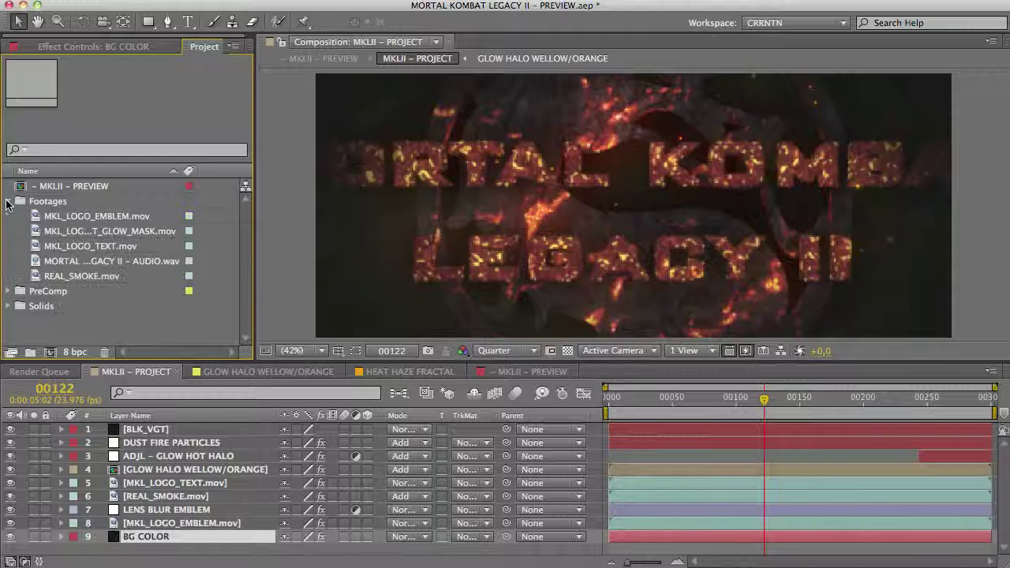
left_click_drag(125, 261, 166, 428)
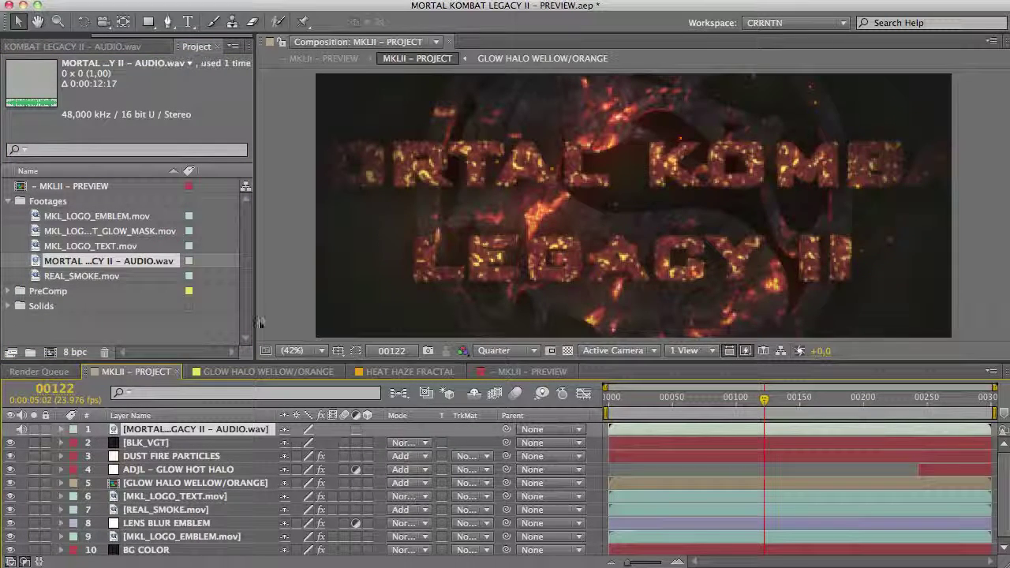
Switch to the browser's AudioJungle page for 5 Cinematic Backgrounds Variety and review the END OF THE WORLD track in its track list.
left_click(105, 333)
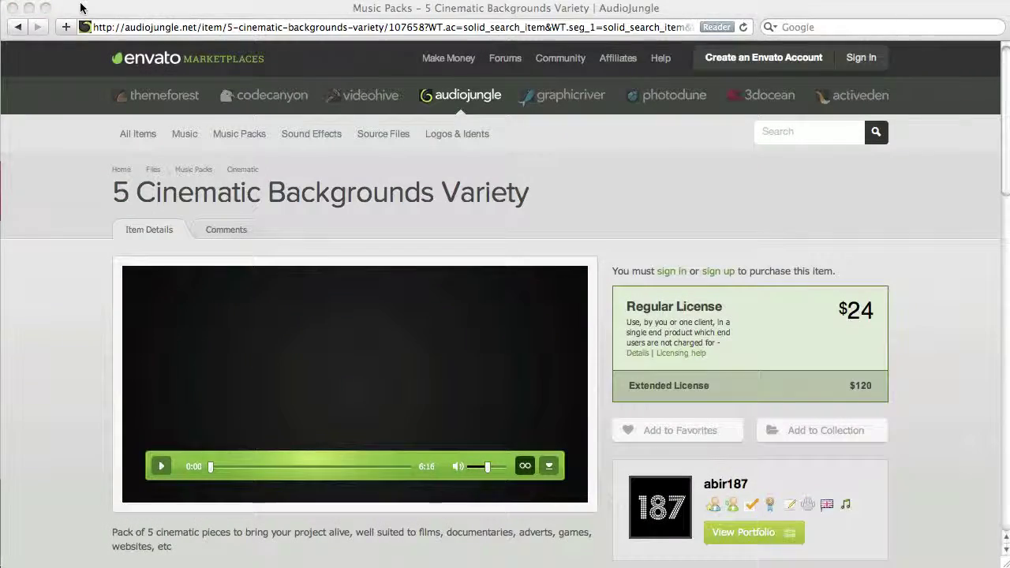
left_click(81, 8)
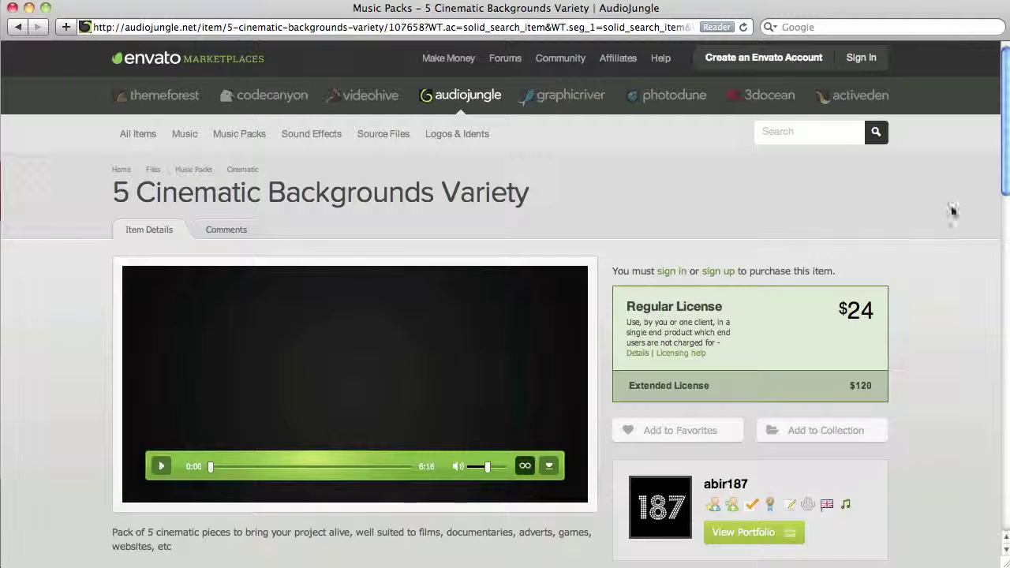
scroll(156, 491, "down", 5)
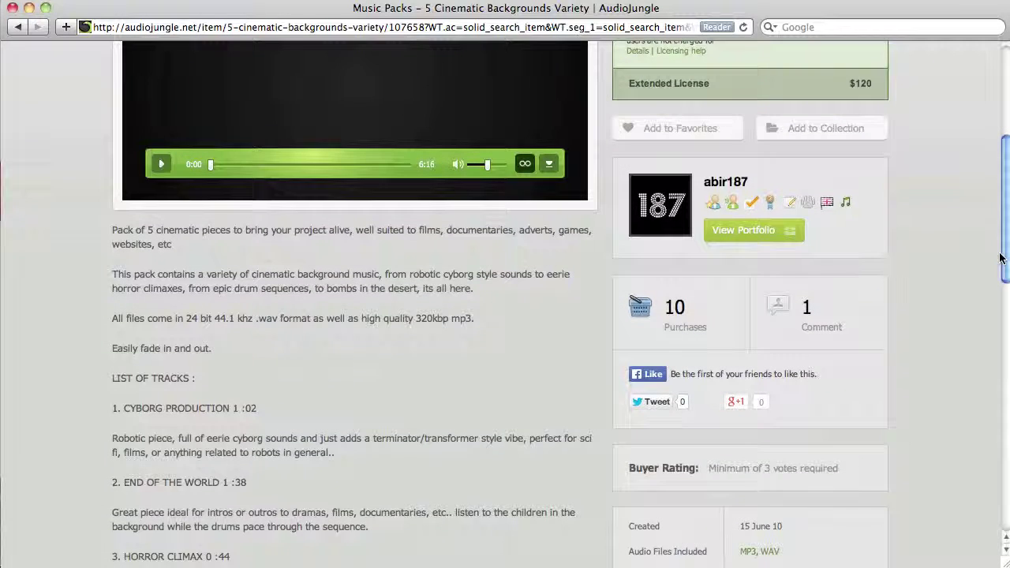
left_click_drag(123, 482, 221, 483)
left_click(82, 401)
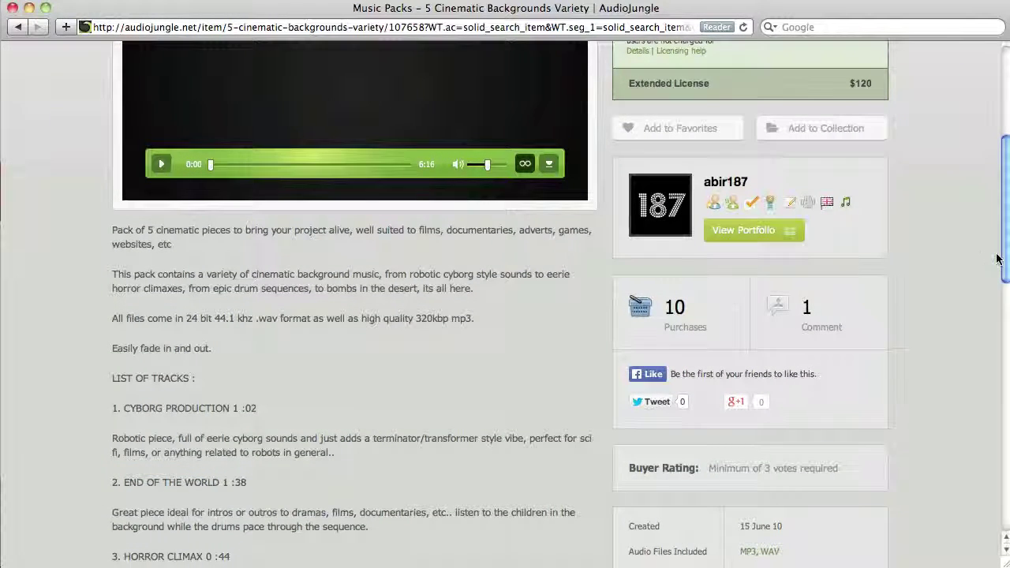
left_click_drag(1005, 260, 993, 174)
scroll(993, 175, "up", 1)
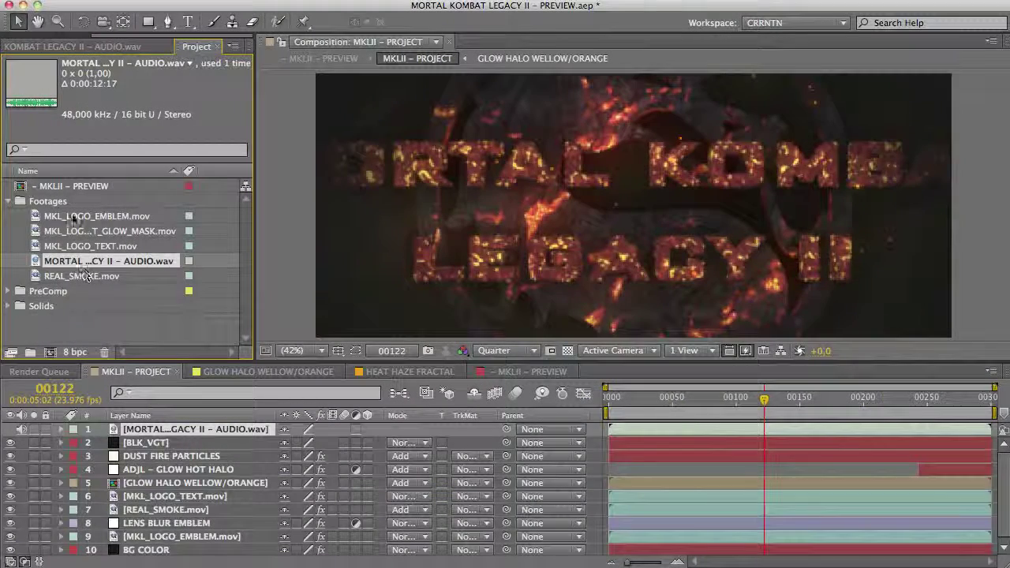
Open the – MKLII – PREVIEW composition at frame 33 and examine the Displacement Map effect on the MKLII – PROJECT layer.
left_click(10, 202)
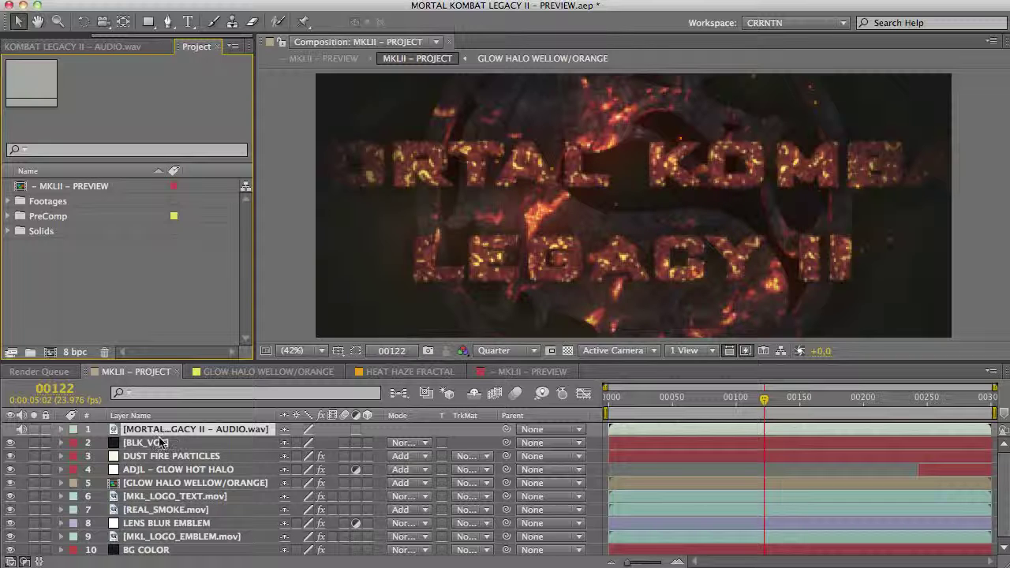
left_click(521, 372)
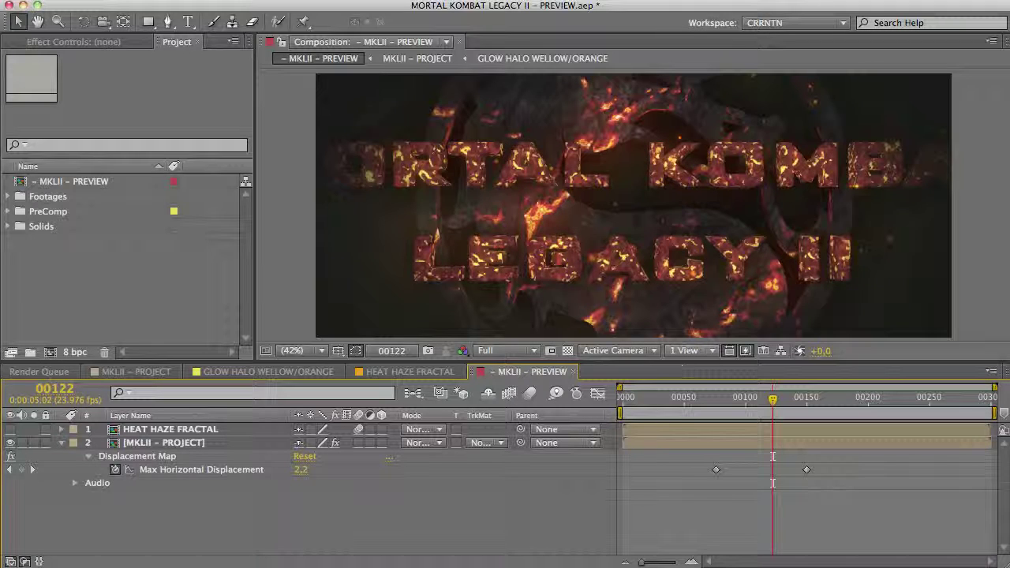
left_click(663, 399)
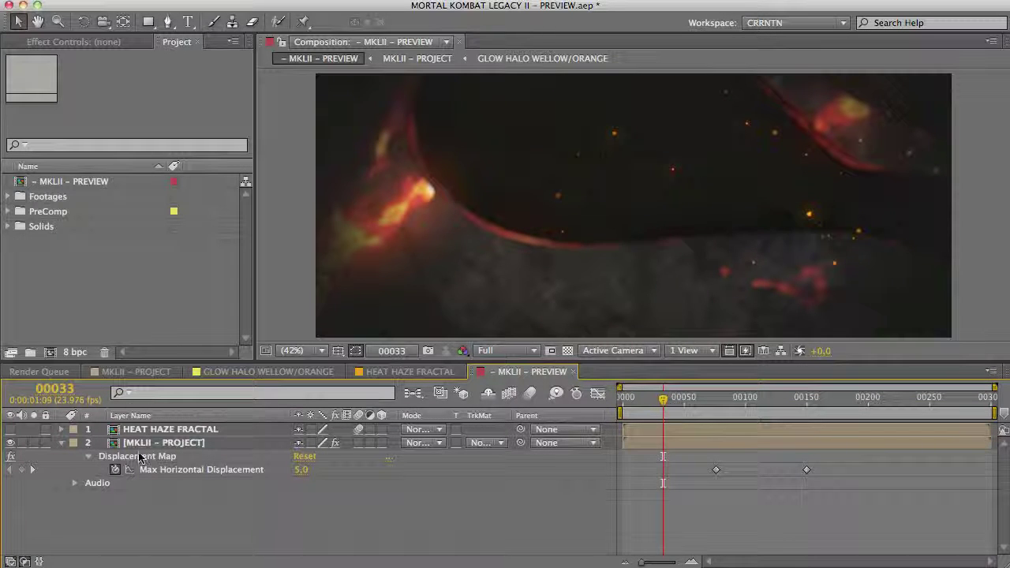
left_click(172, 456)
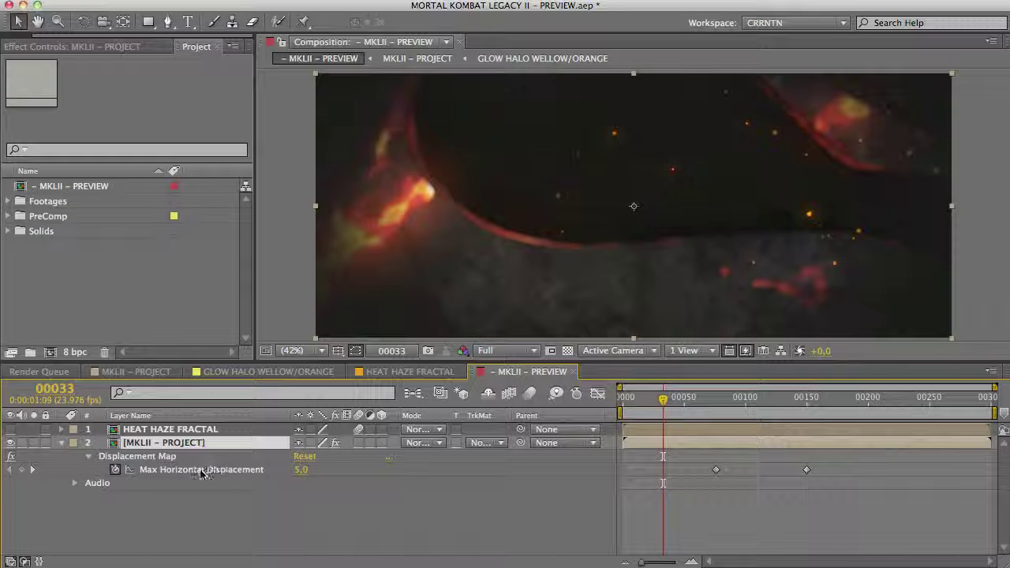
left_click(237, 472)
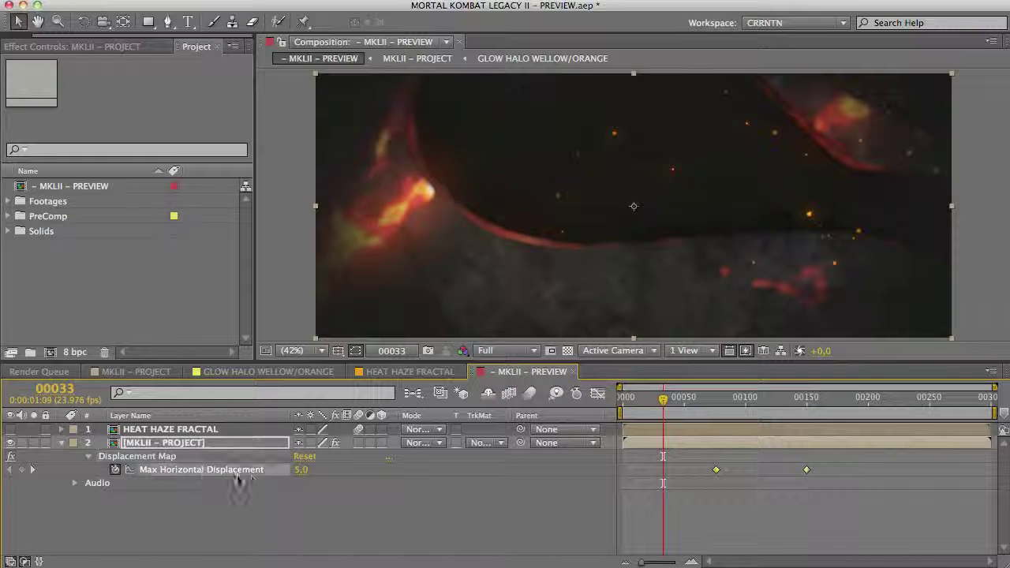
left_click(98, 47)
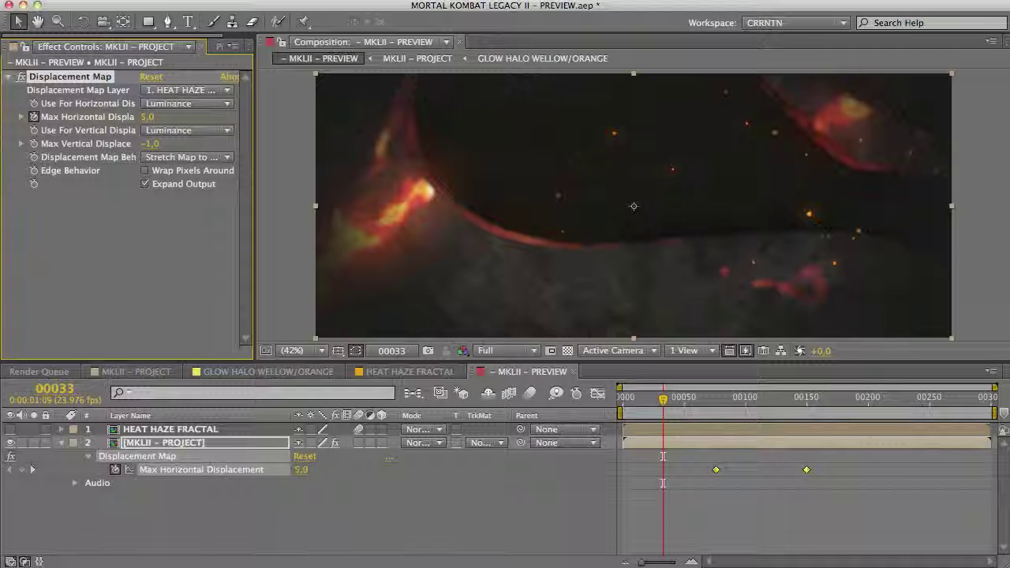
Open the HEAT HAZE FRACTAL composition and scrub its animated fractal noise to frame 32.
left_click(411, 371)
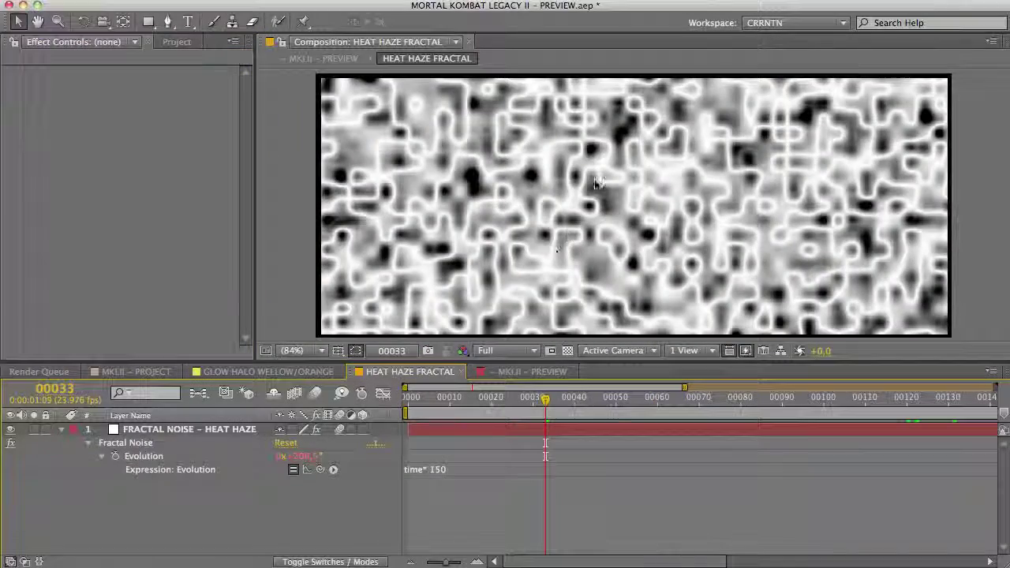
mouse_move(553, 397)
left_mouse_down()
mouse_move(517, 397)
mouse_move(786, 399)
mouse_move(686, 411)
mouse_move(544, 399)
left_mouse_up()
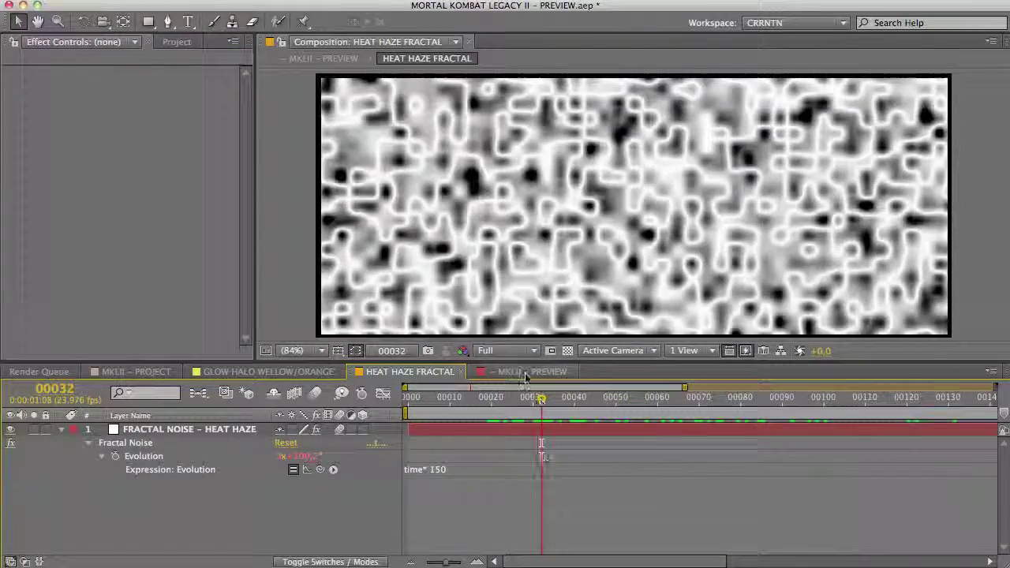
Return to the – MKLII – PREVIEW composition and examine the Displacement Map's Max Horizontal Displacement animation at frames 89, 76 and 150.
left_click(521, 372)
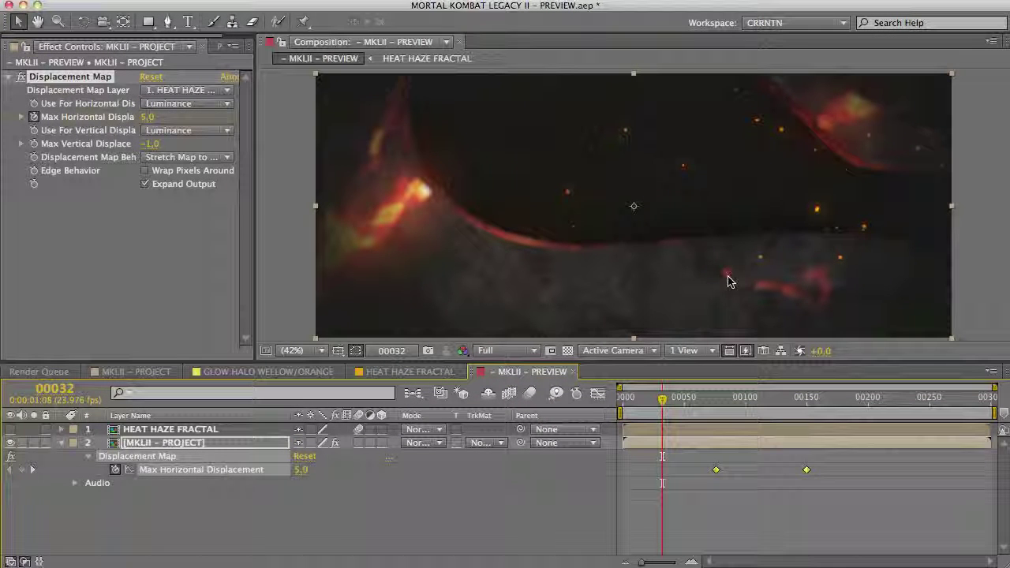
left_click(732, 402)
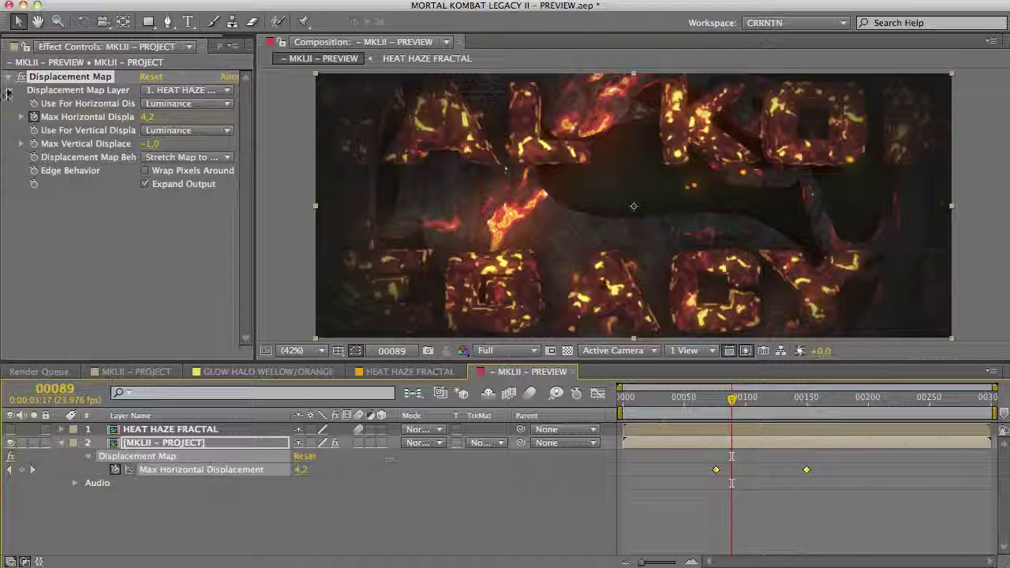
left_click(19, 87)
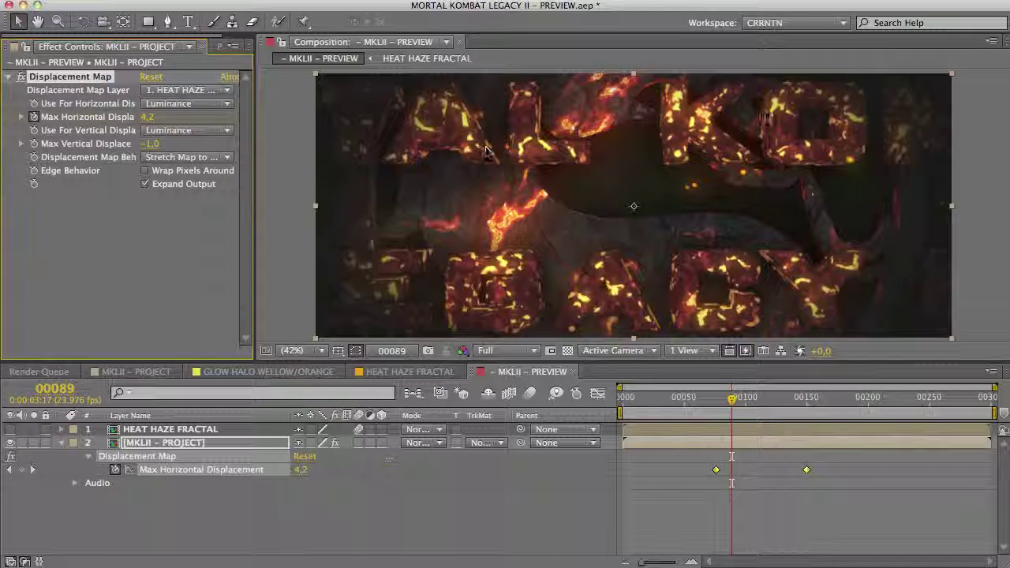
left_click(717, 400)
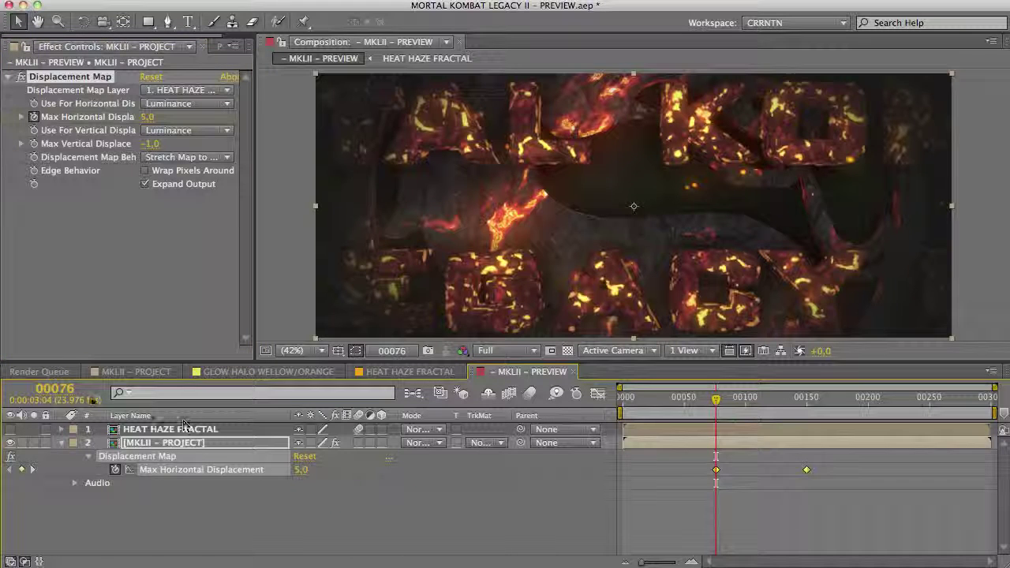
left_click(806, 399)
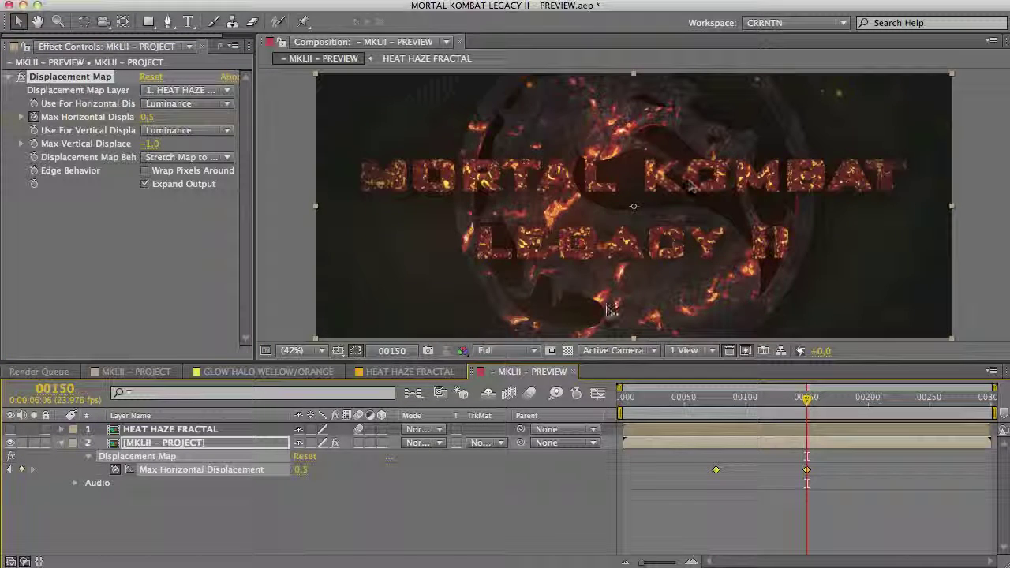
left_click(294, 488)
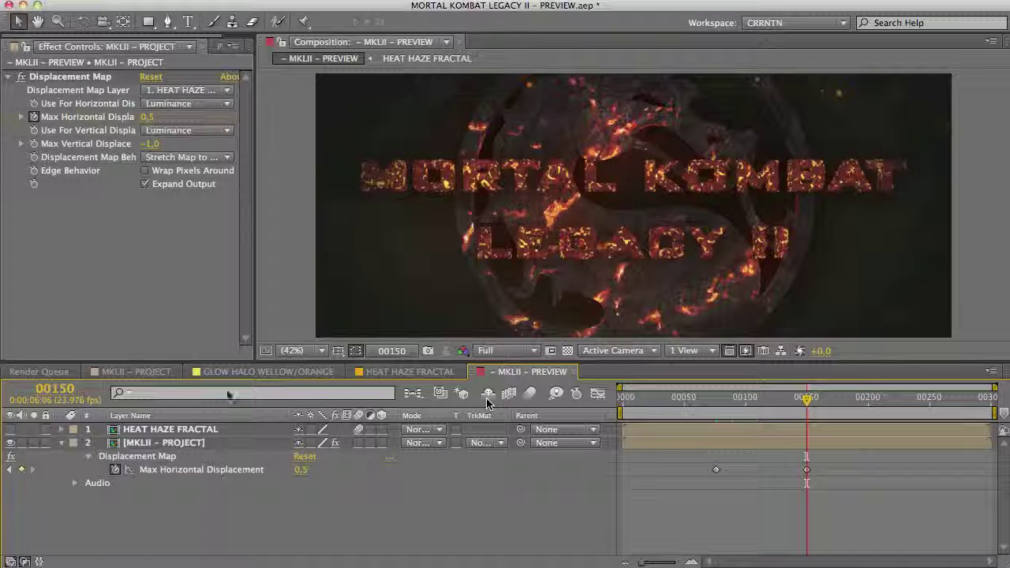
Show the Render Queue, switch to the desktop and review the rendered MORTAL KOMBAT LEGACY II – PREVIEW.mov, scrubbing back to about 6 seconds.
left_click(47, 372)
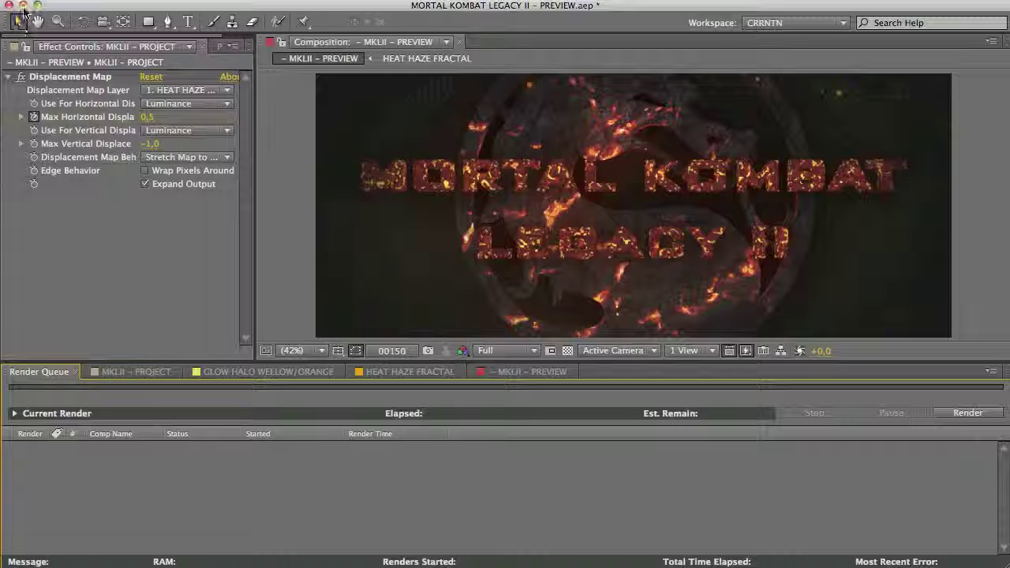
left_click(24, 6)
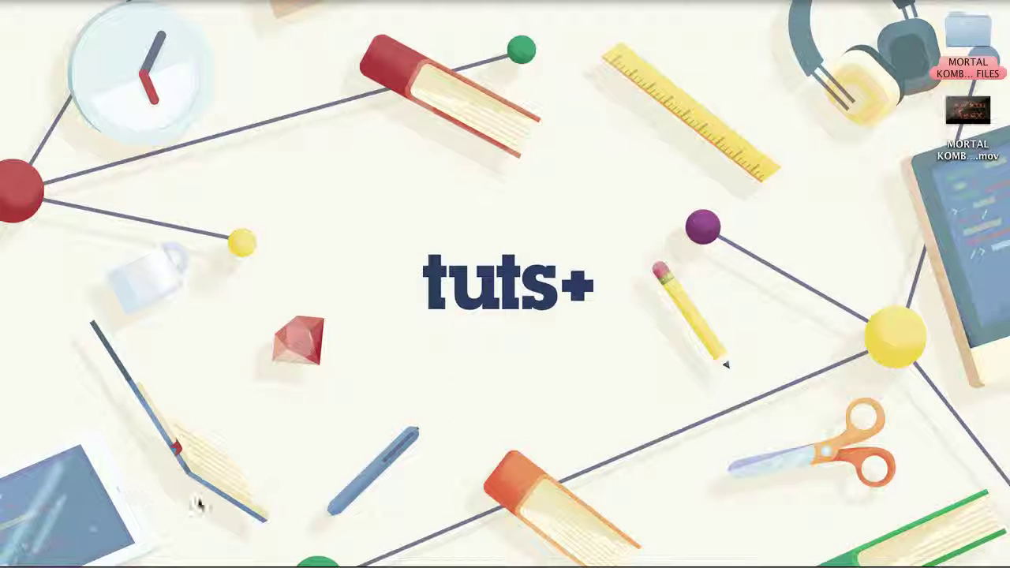
double_click(968, 115)
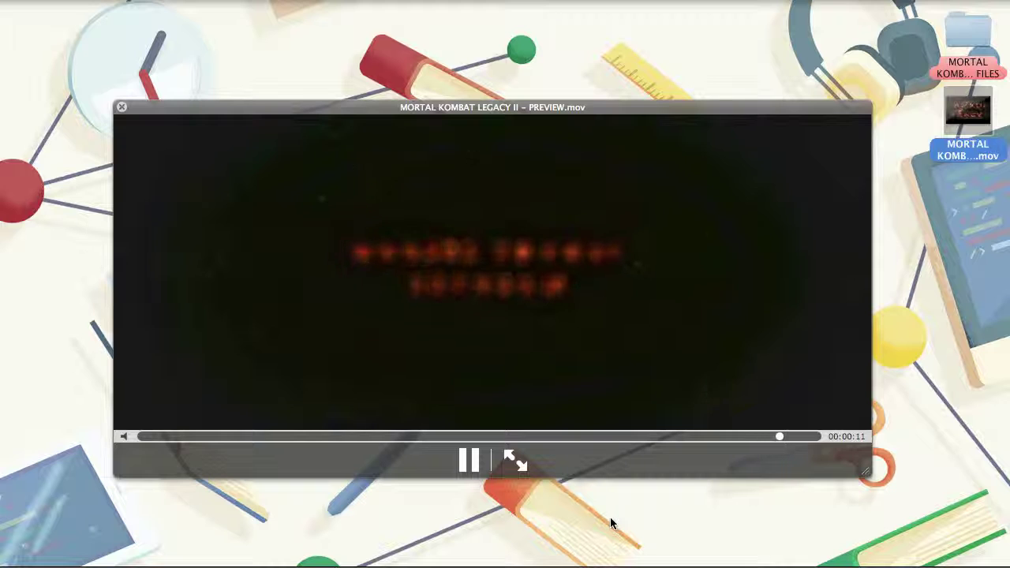
left_click(508, 436)
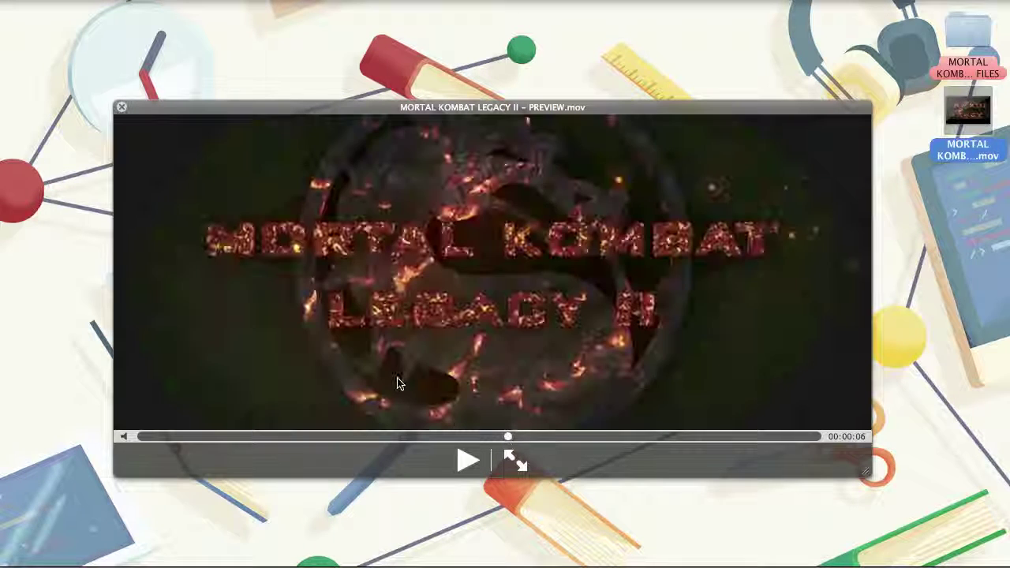